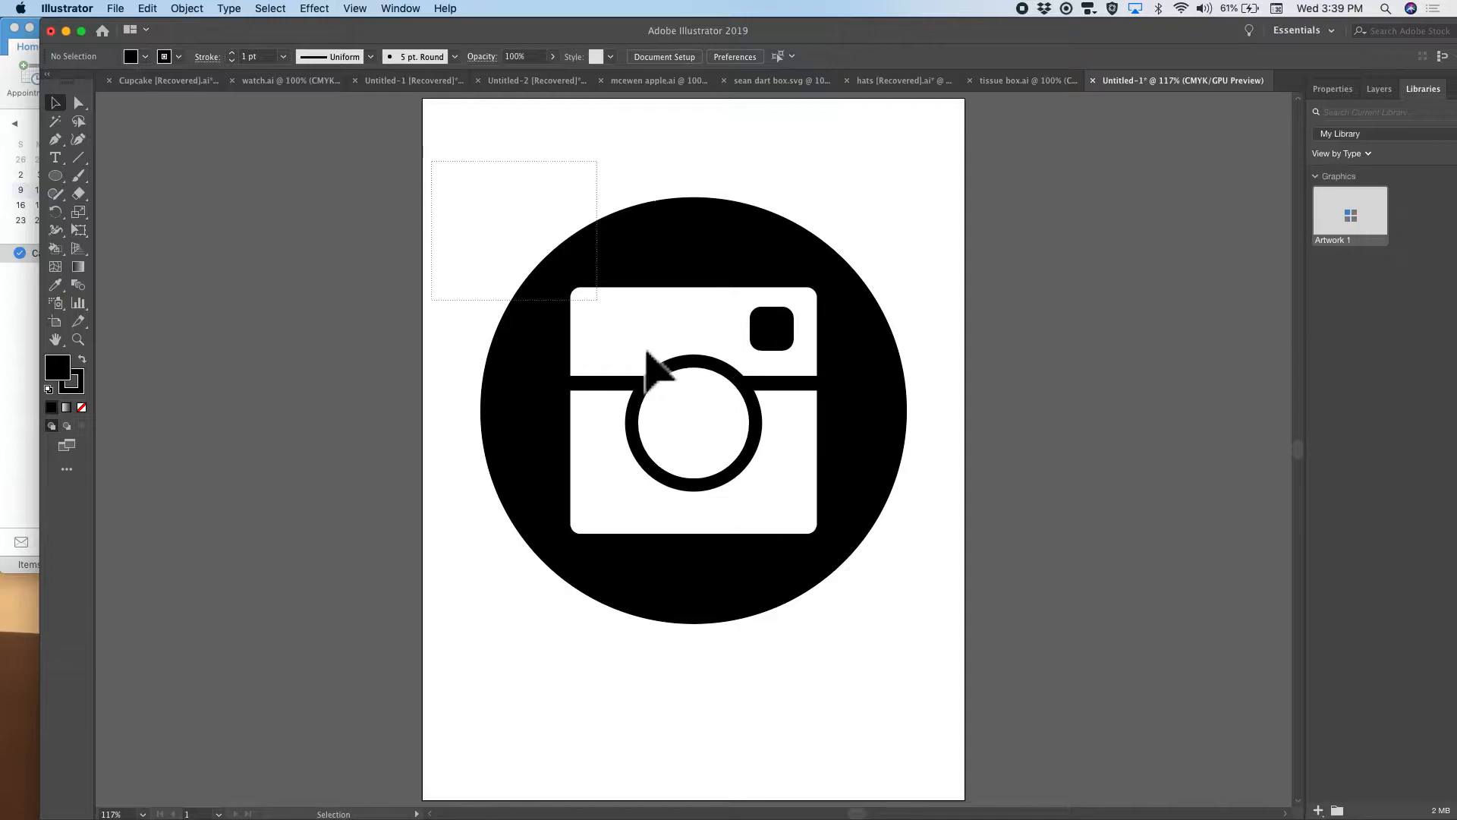
- Move the finished camera logo off the artboard to its left side and deselect it
mouse_move(753, 448)
left_mouse_down()
mouse_move(1175, 404)
mouse_move(295, 382)
mouse_move(255, 403)
left_mouse_up()
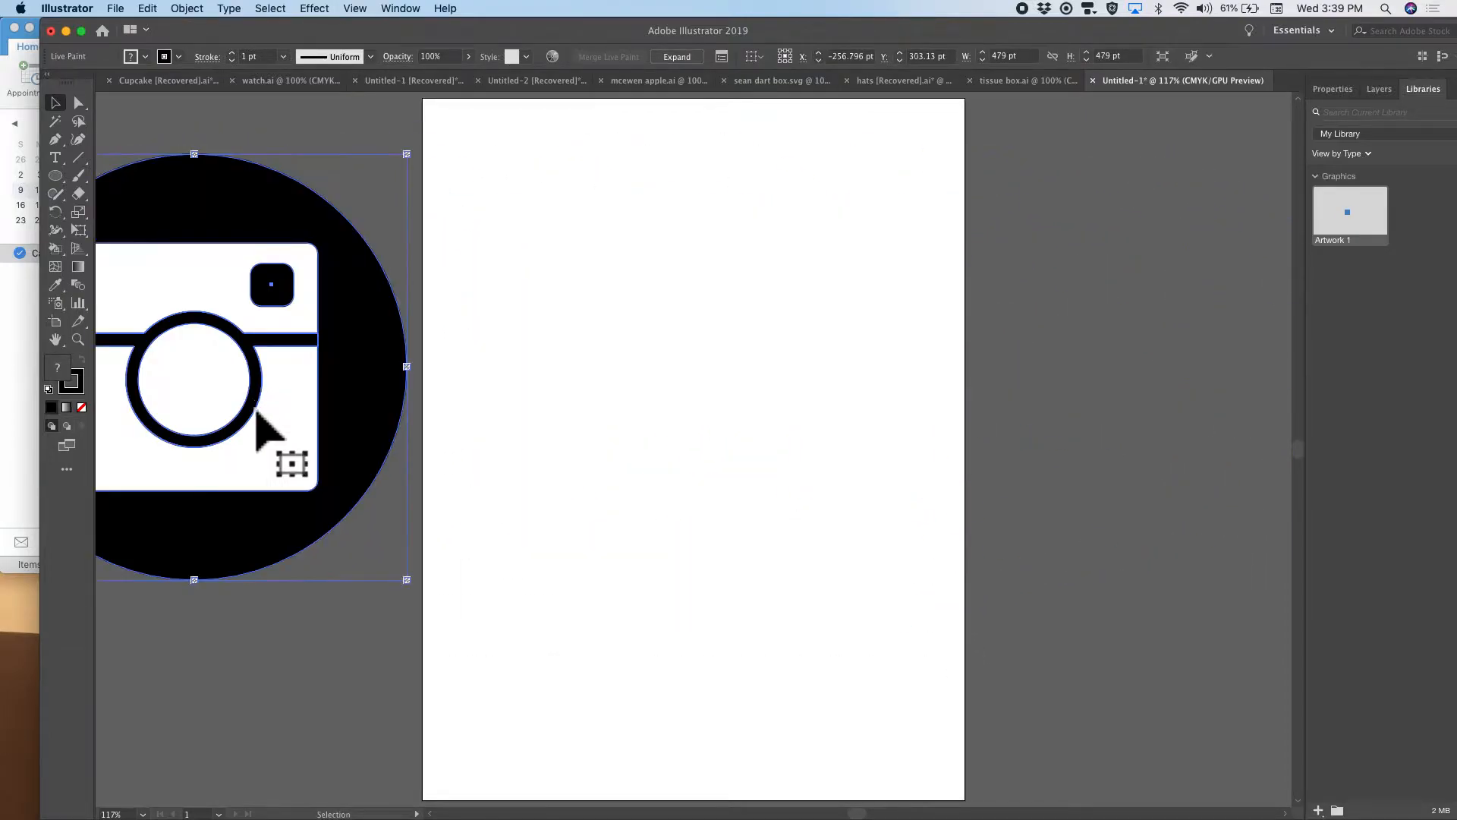
scroll(256, 404, "down", 2)
scroll(256, 403, "up", 4)
left_click(634, 343)
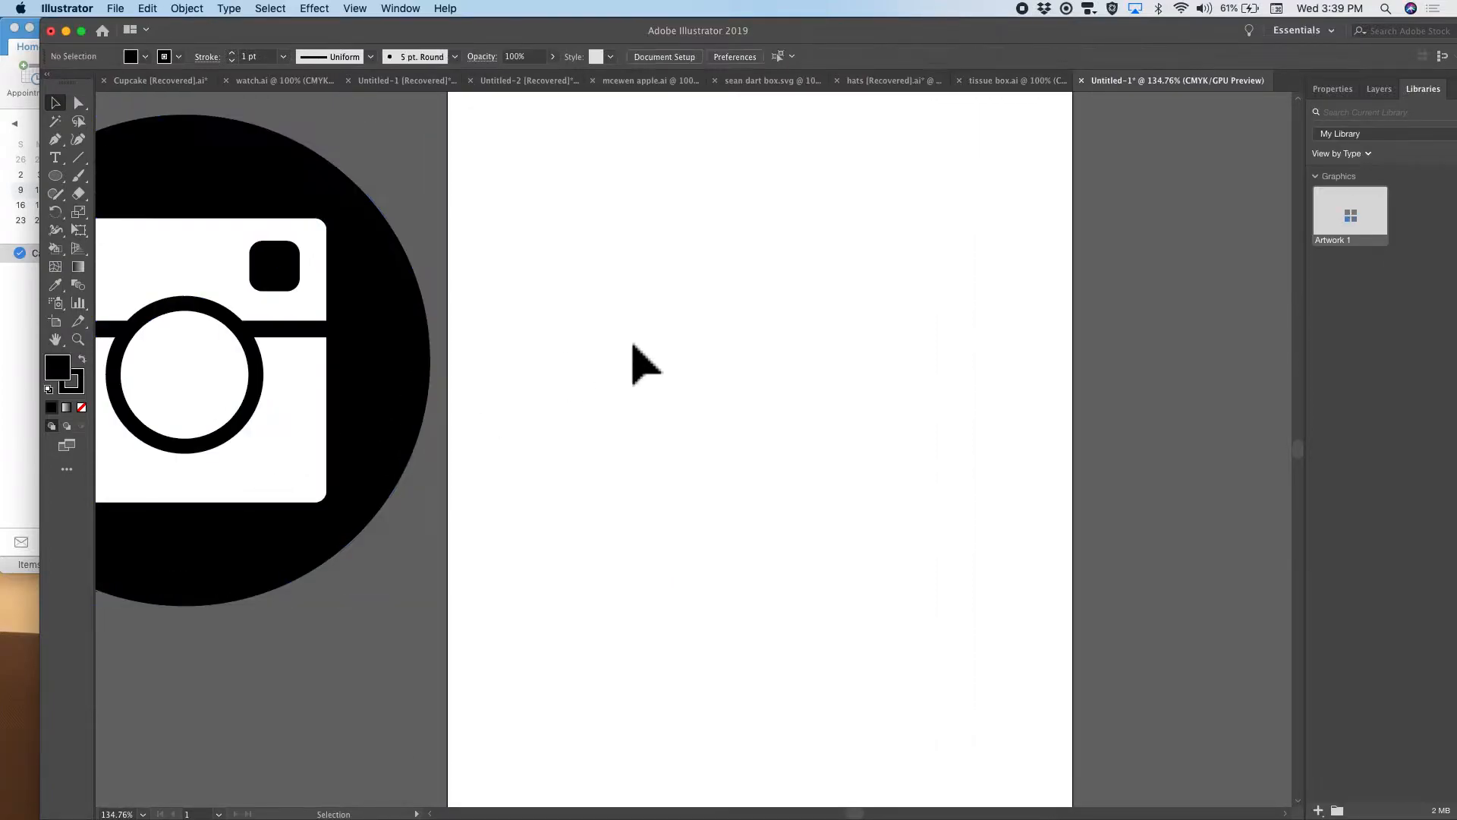
- Set the fill to none and draw a circle about 431 pt in diameter in the upper middle of the artboard
left_click_drag(54, 179, 137, 211)
left_click(145, 57)
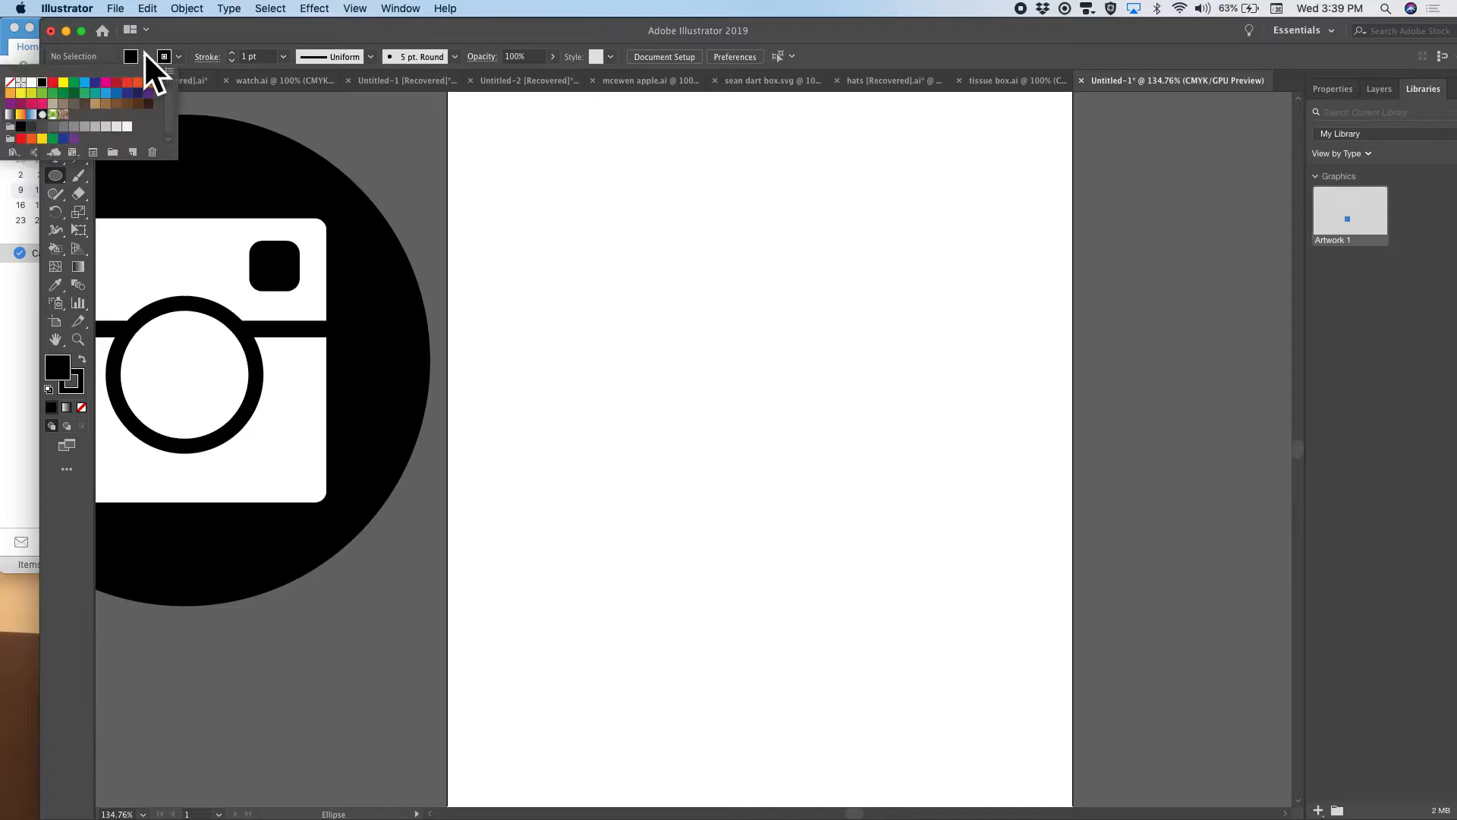
left_click_drag(550, 204, 991, 634)
left_click(55, 102)
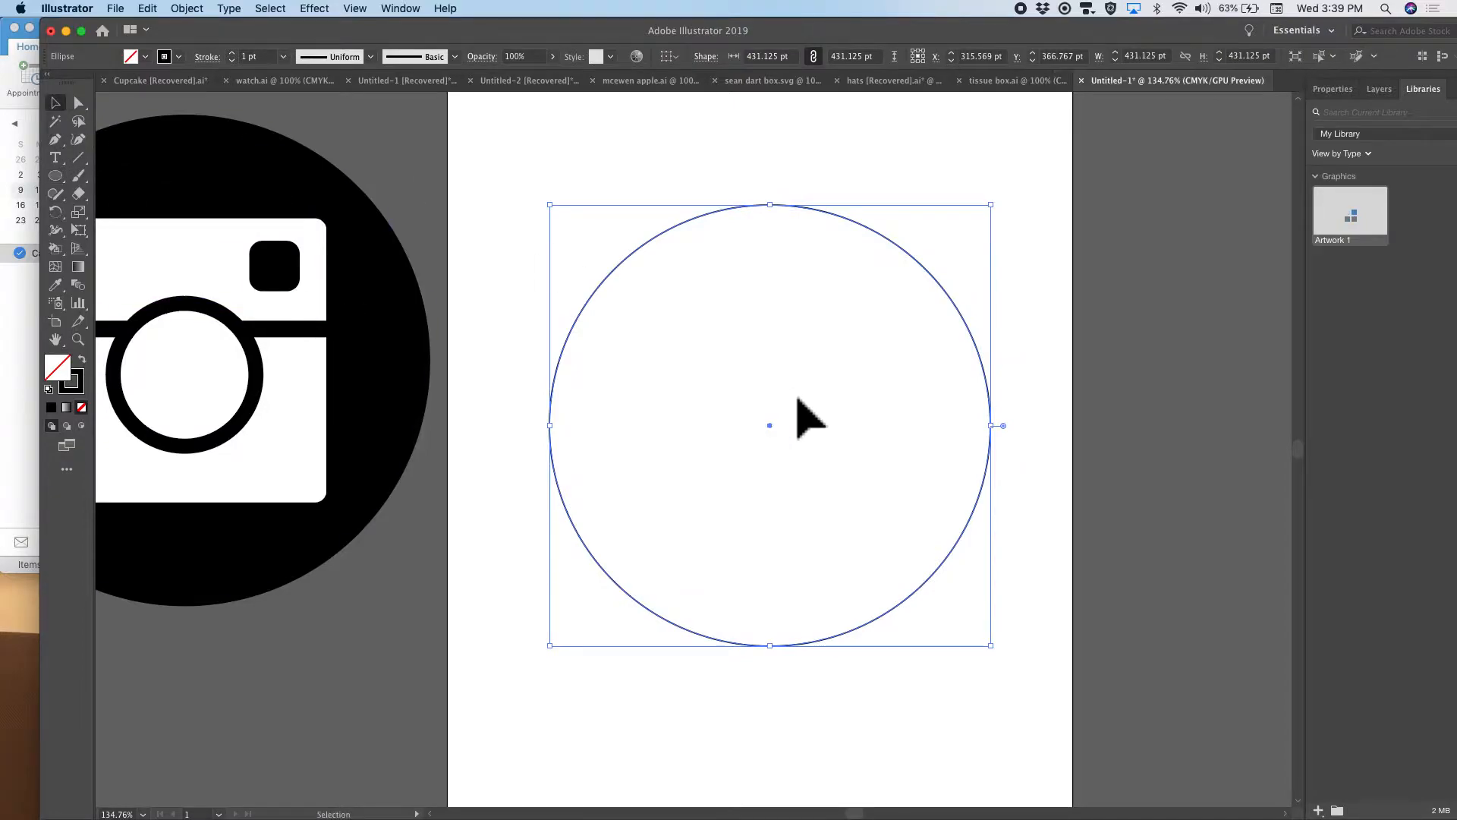
left_click(764, 407)
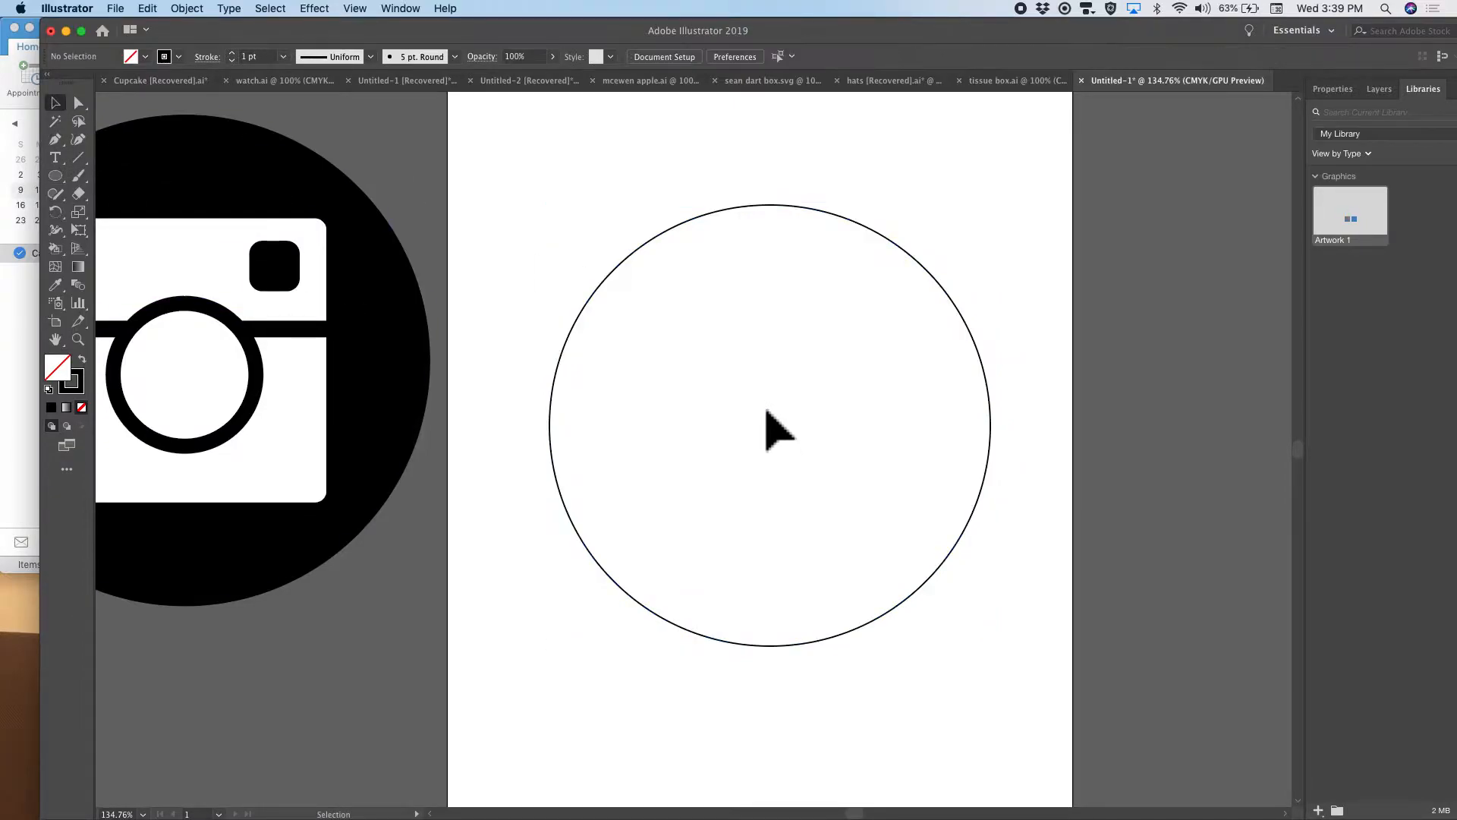
left_click(956, 541)
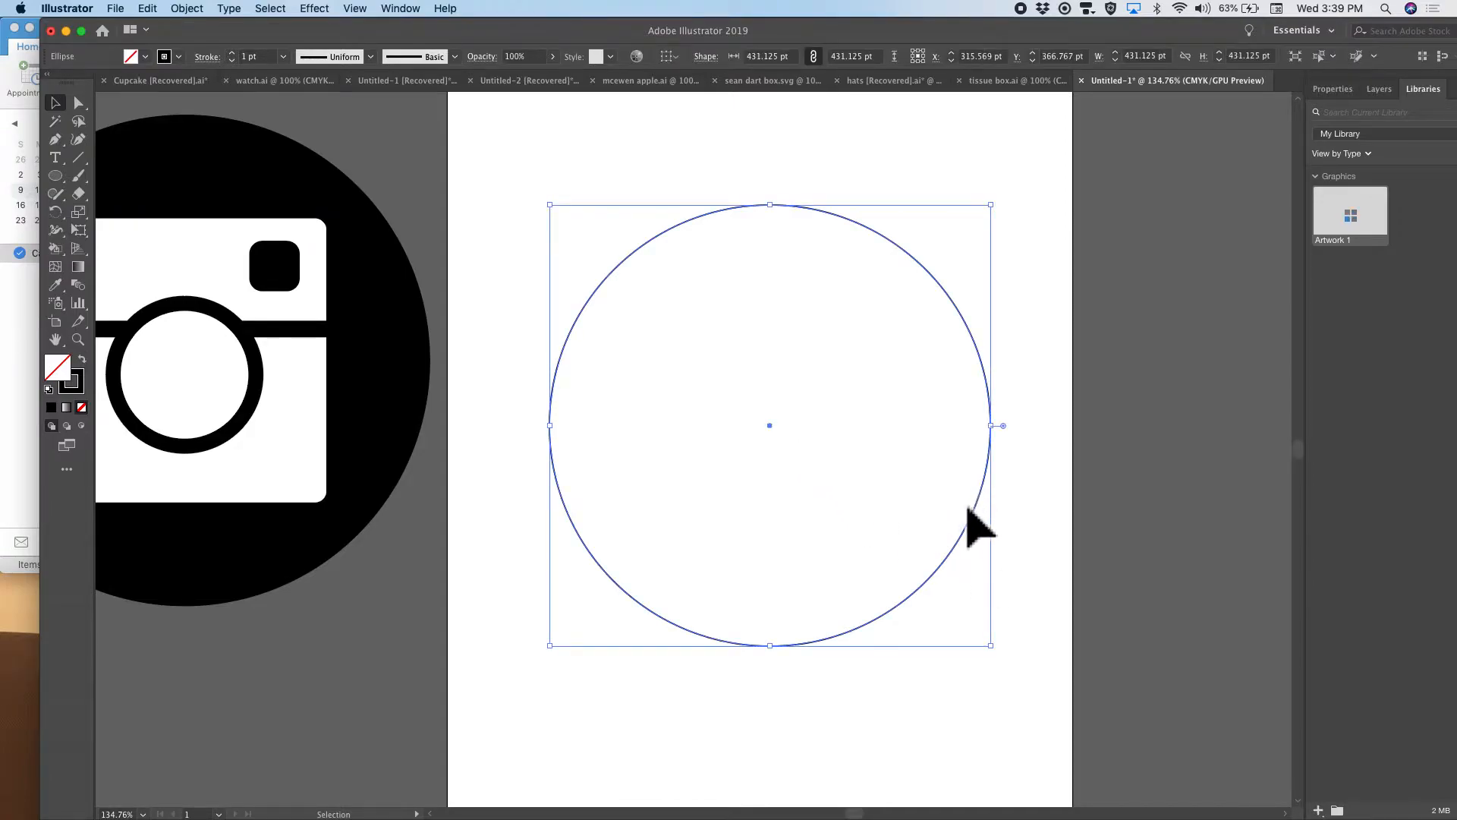
left_click_drag(769, 425, 763, 413)
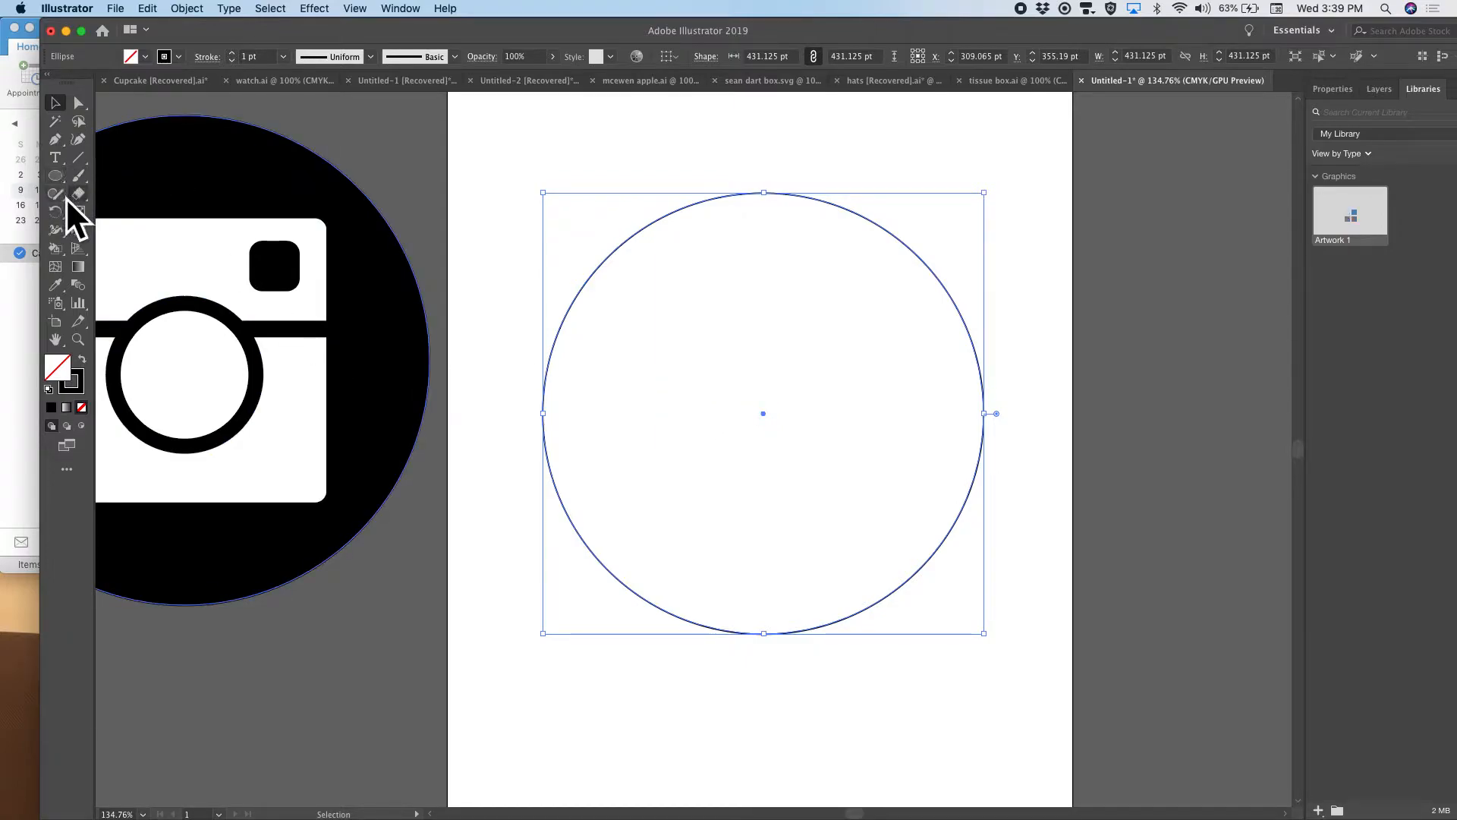
- Draw a rounded square about 256 pt wide with 12 pt corners and position it near the middle of the circle
left_click_drag(57, 173, 179, 193)
left_click_drag(637, 265, 883, 529)
left_click(55, 121)
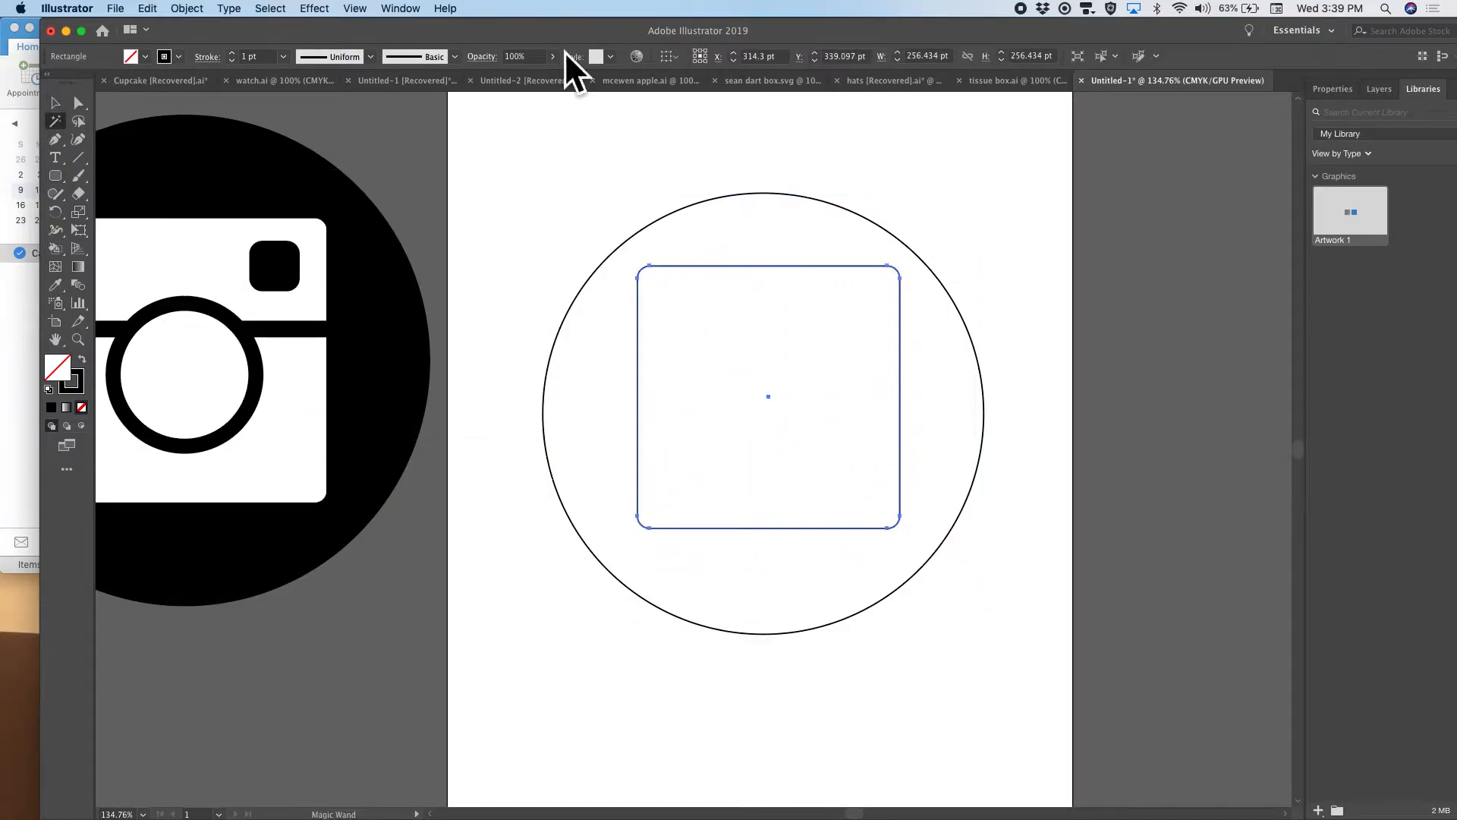
left_click(55, 103)
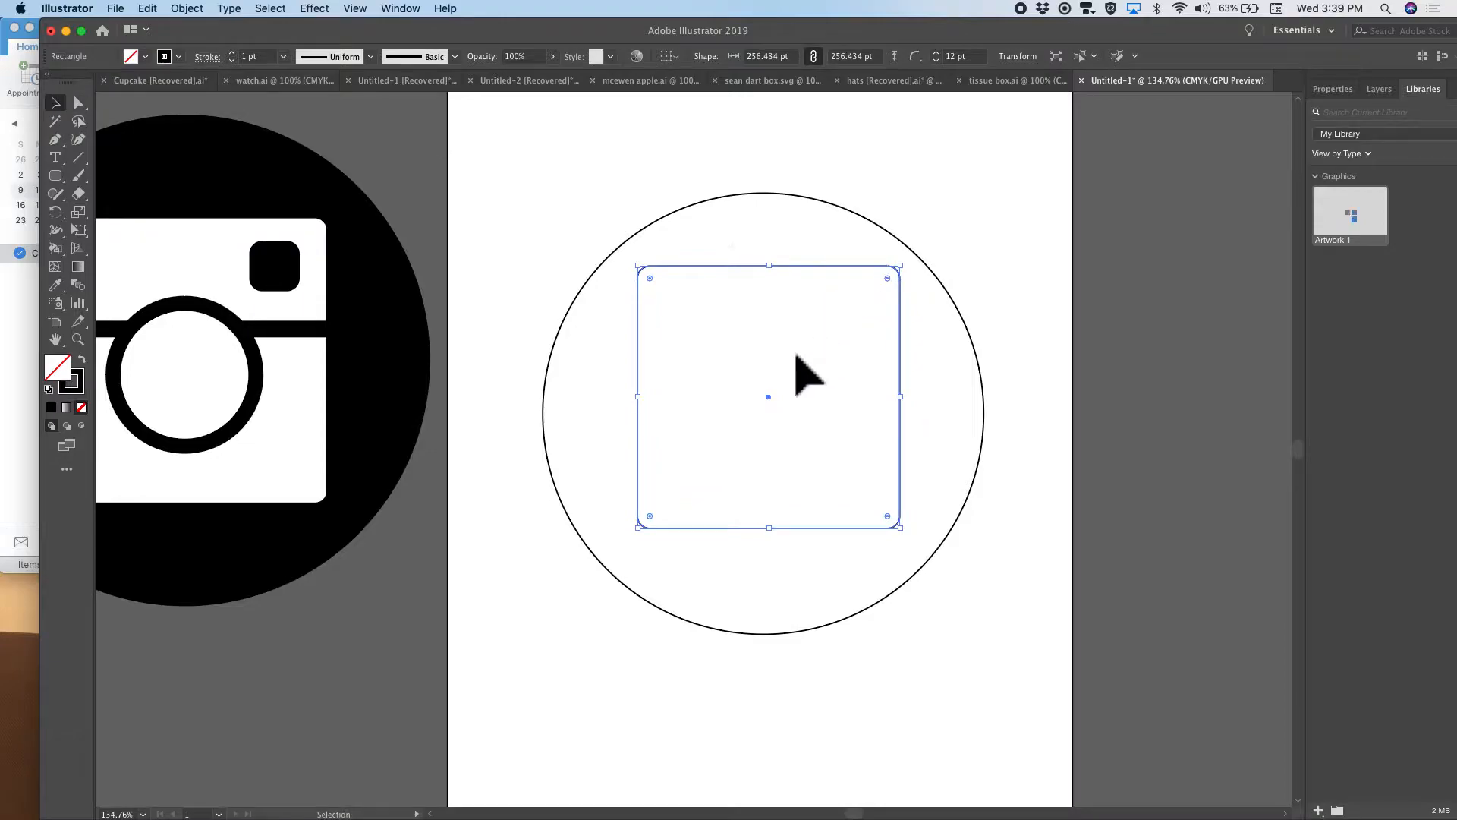
left_click_drag(768, 397, 758, 409)
- Align the circle and the rounded square on their horizontal and vertical centers
left_click_drag(565, 180, 1084, 436)
left_click(1035, 283)
left_click_drag(1062, 167, 560, 667)
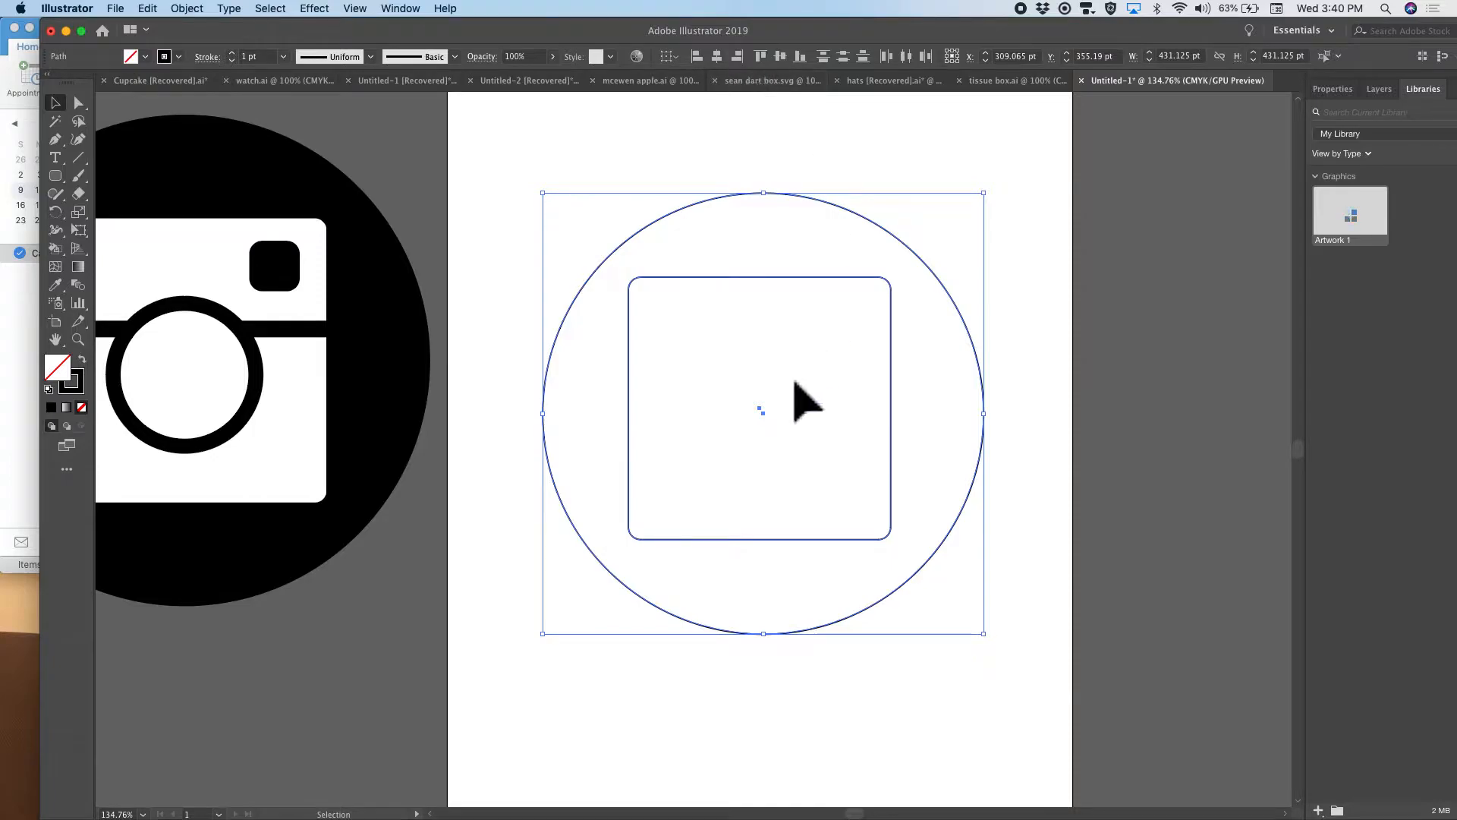
left_click(717, 55)
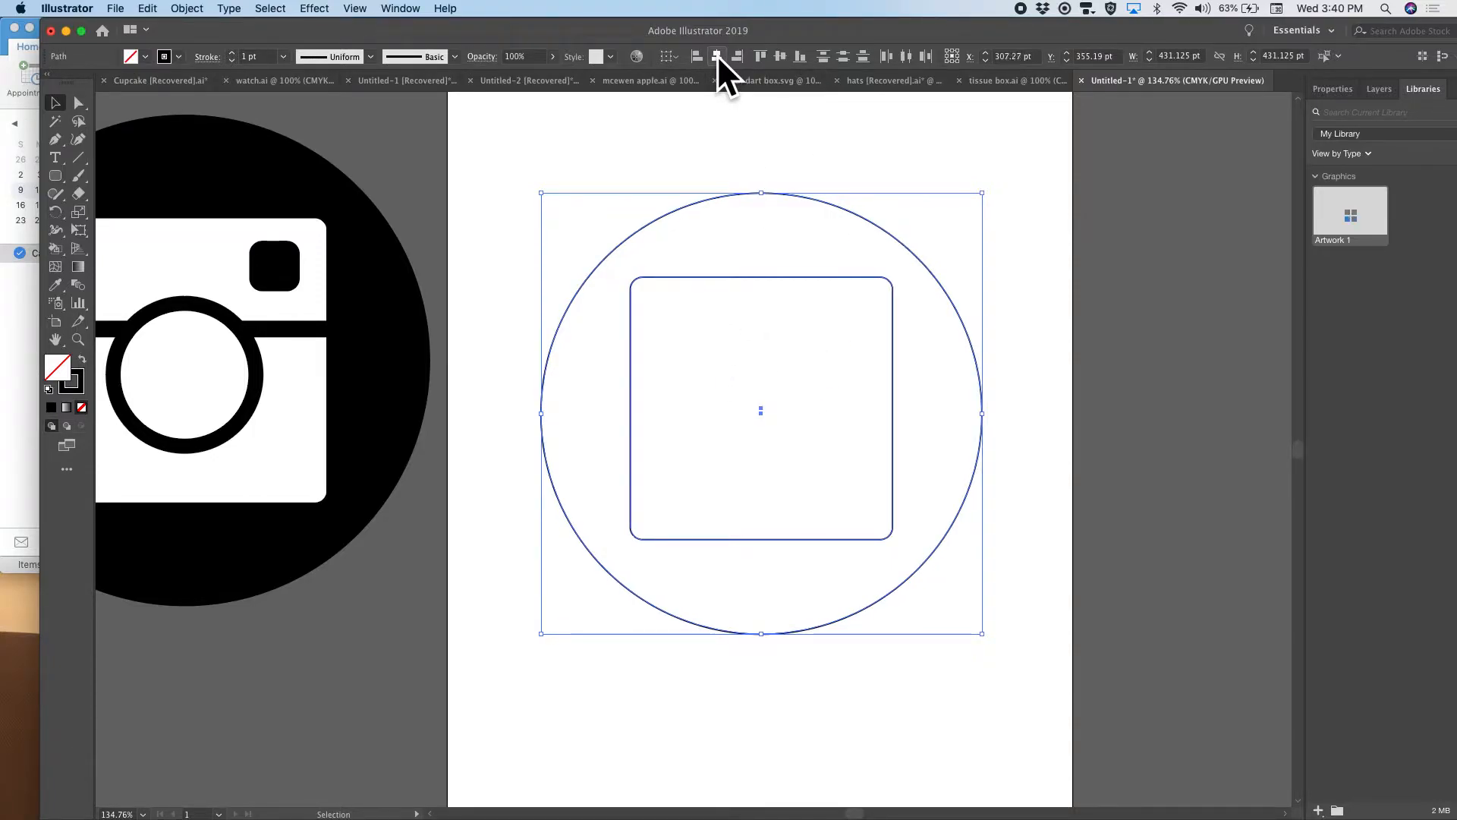
left_click(780, 56)
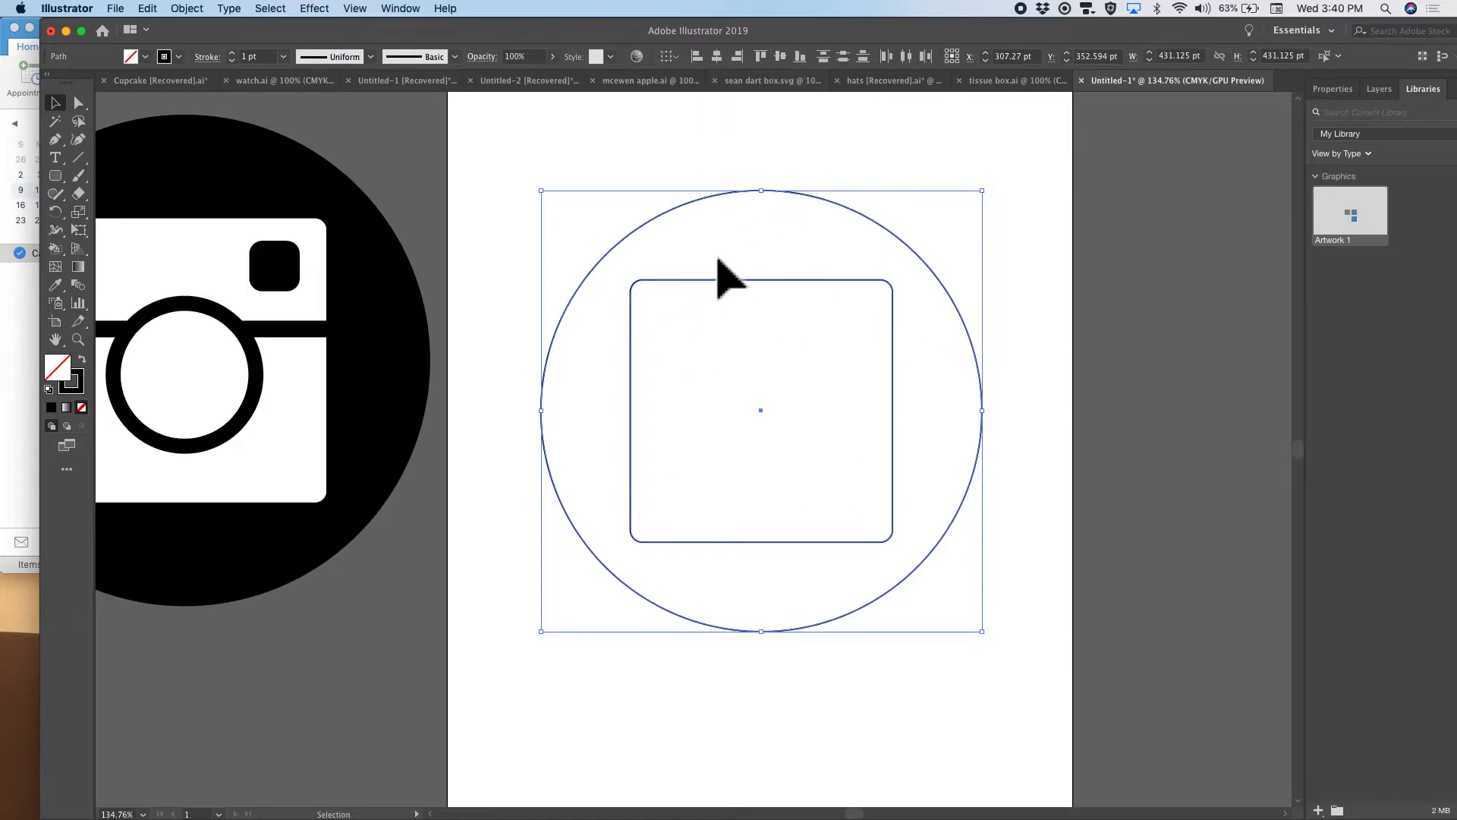
left_click(504, 139)
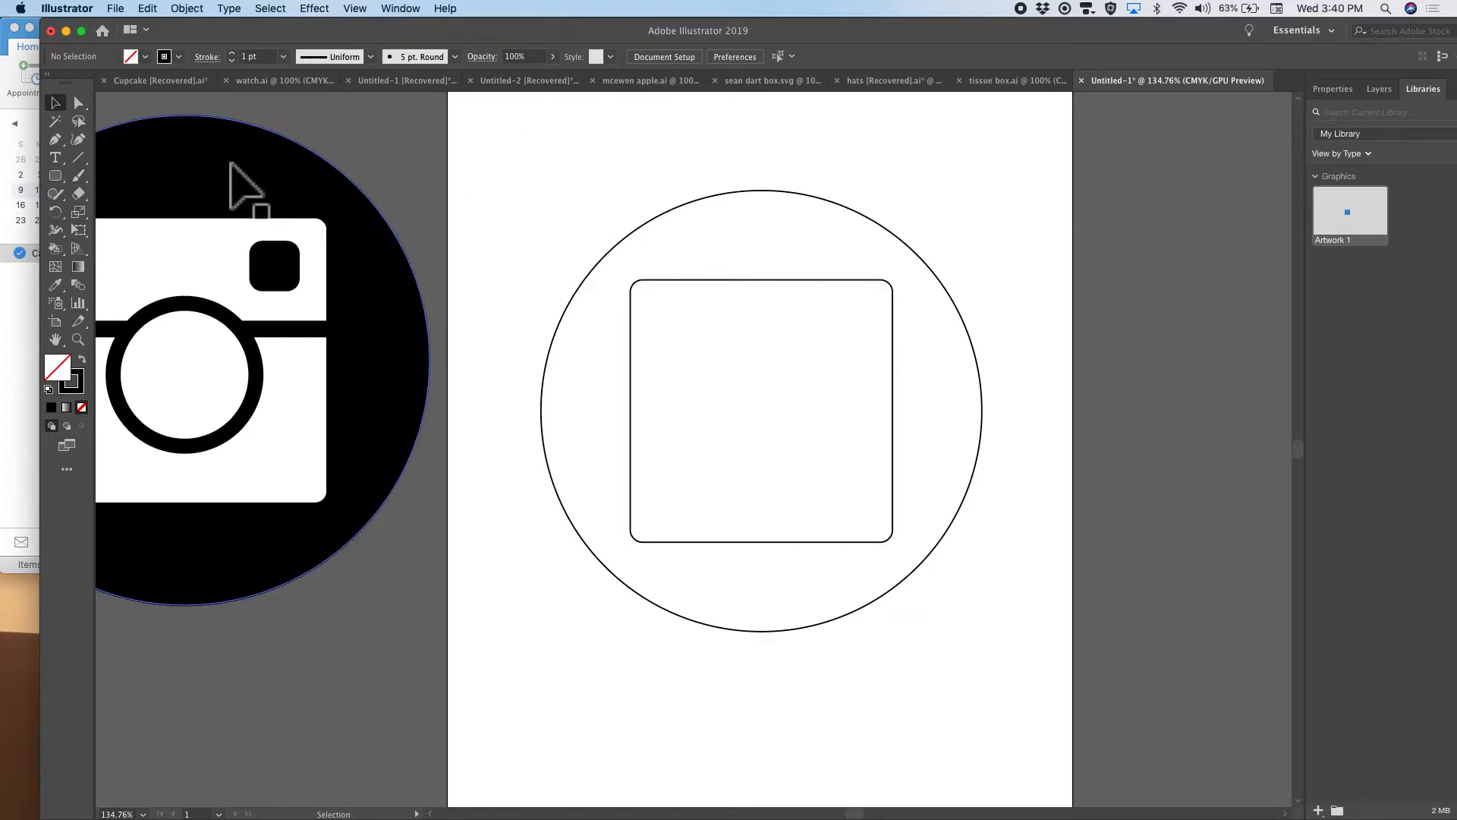
- Draw a small rounded square about 47 pt wide and place it inside the camera body's upper-right corner
left_click(57, 181)
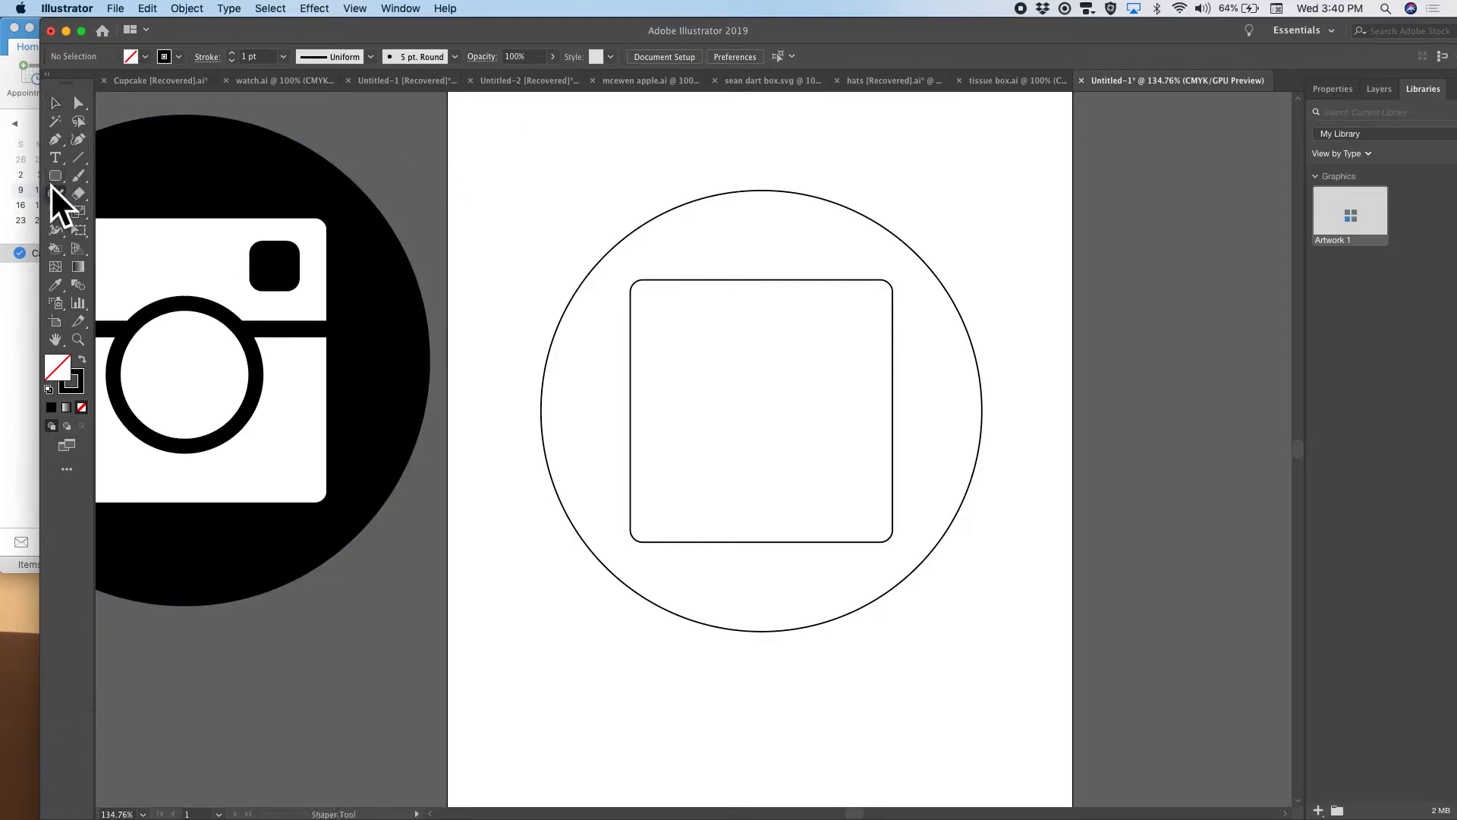
left_click_drag(493, 147, 542, 196)
left_click(55, 102)
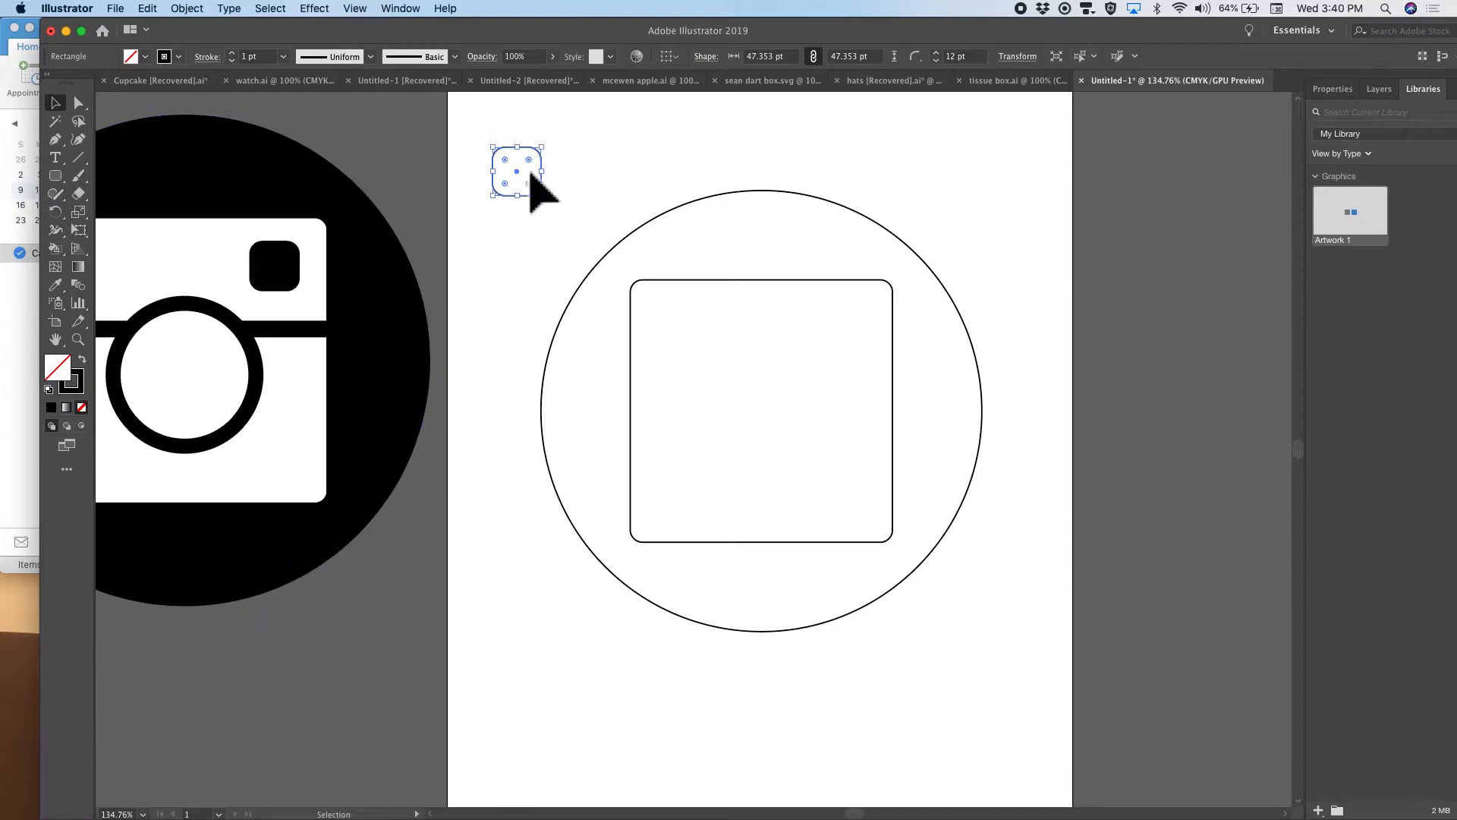
left_click_drag(515, 170, 849, 323)
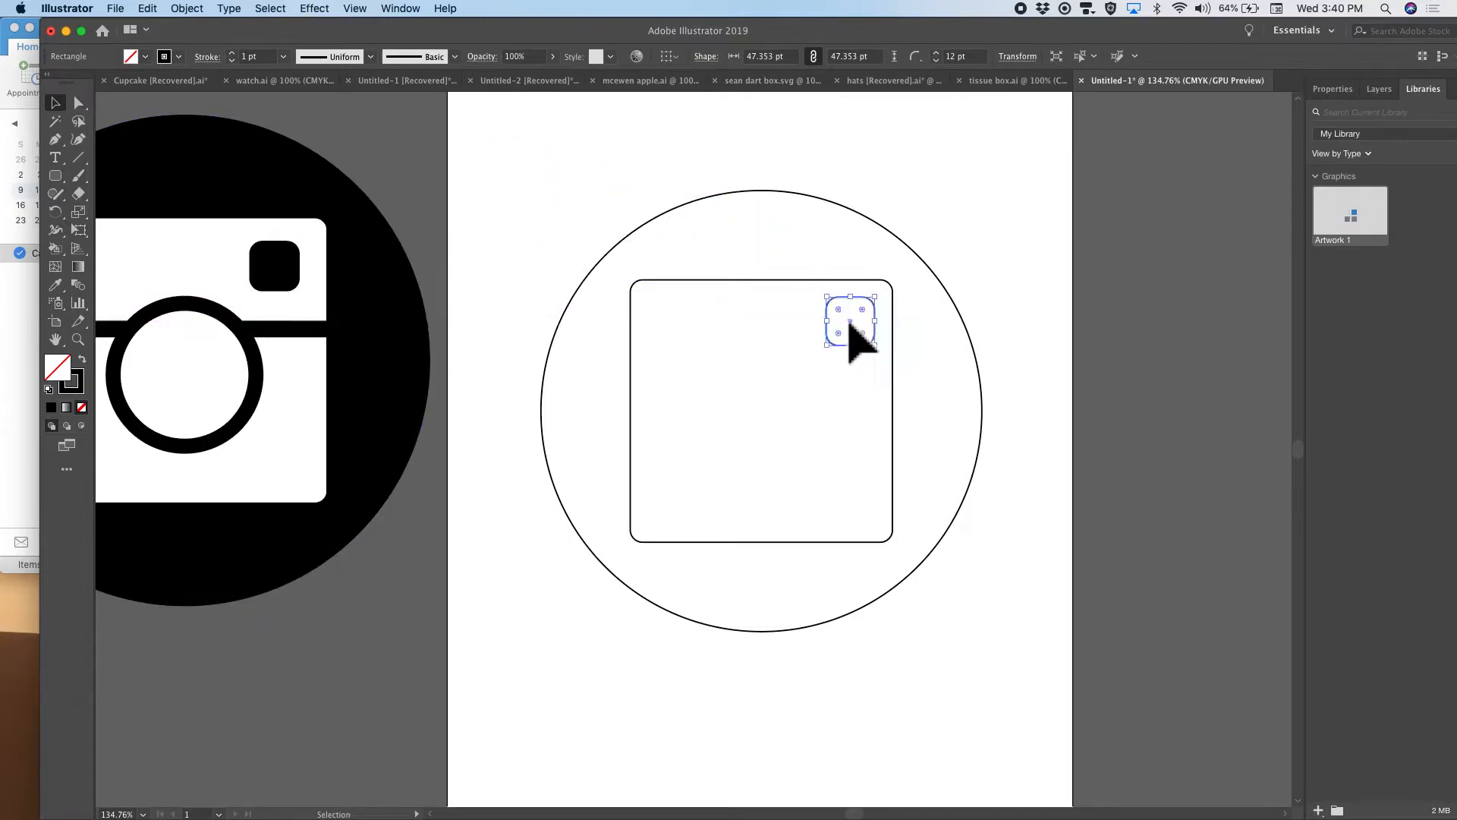
left_click(1015, 281)
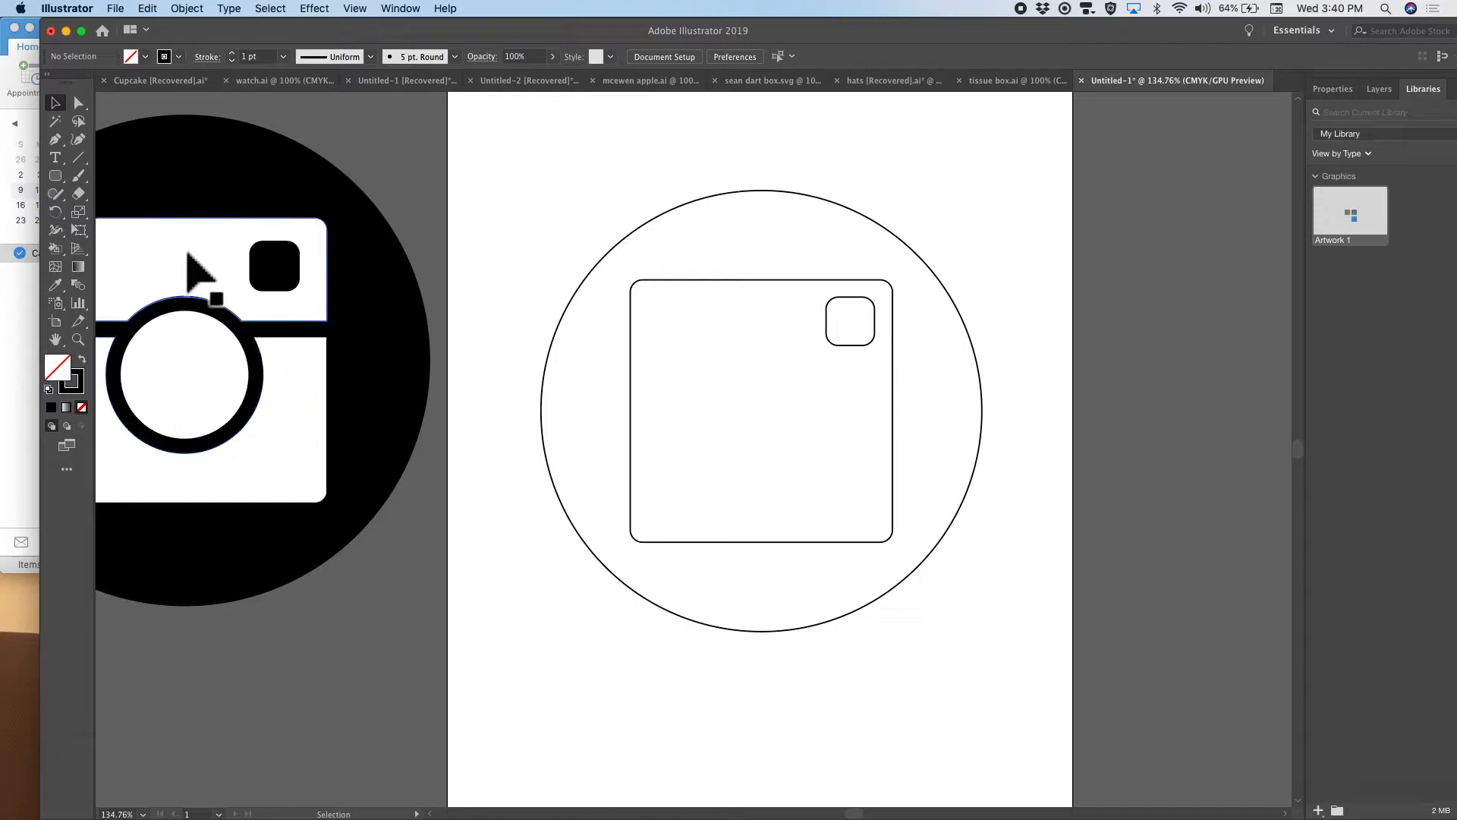
- Draw two lens circles about 127 pt and 108 pt in diameter and center the smaller inside the larger
left_click(56, 175)
left_click_drag(57, 172, 126, 214)
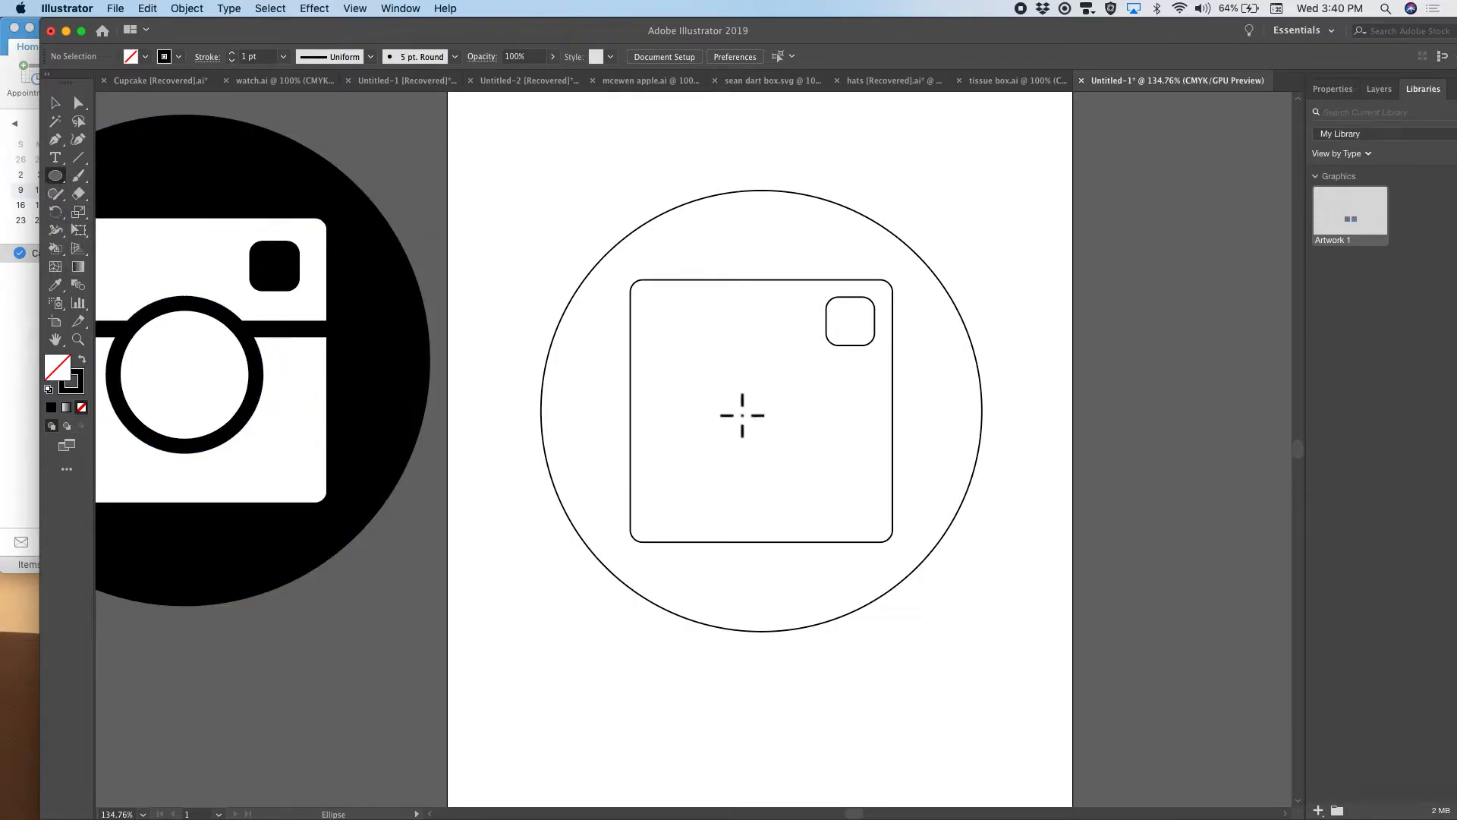
left_click_drag(705, 360, 835, 475)
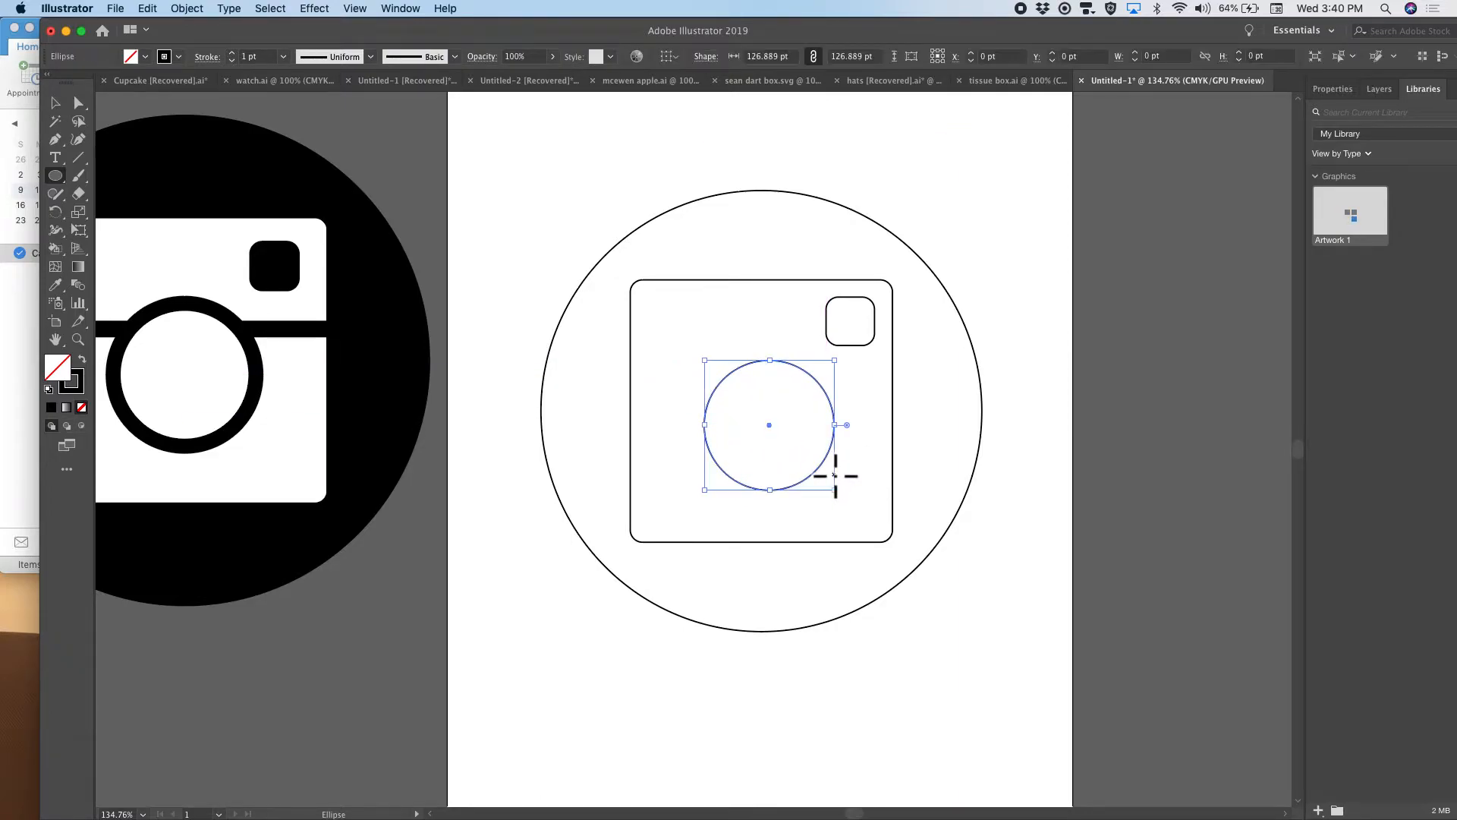
left_click_drag(770, 425, 843, 490)
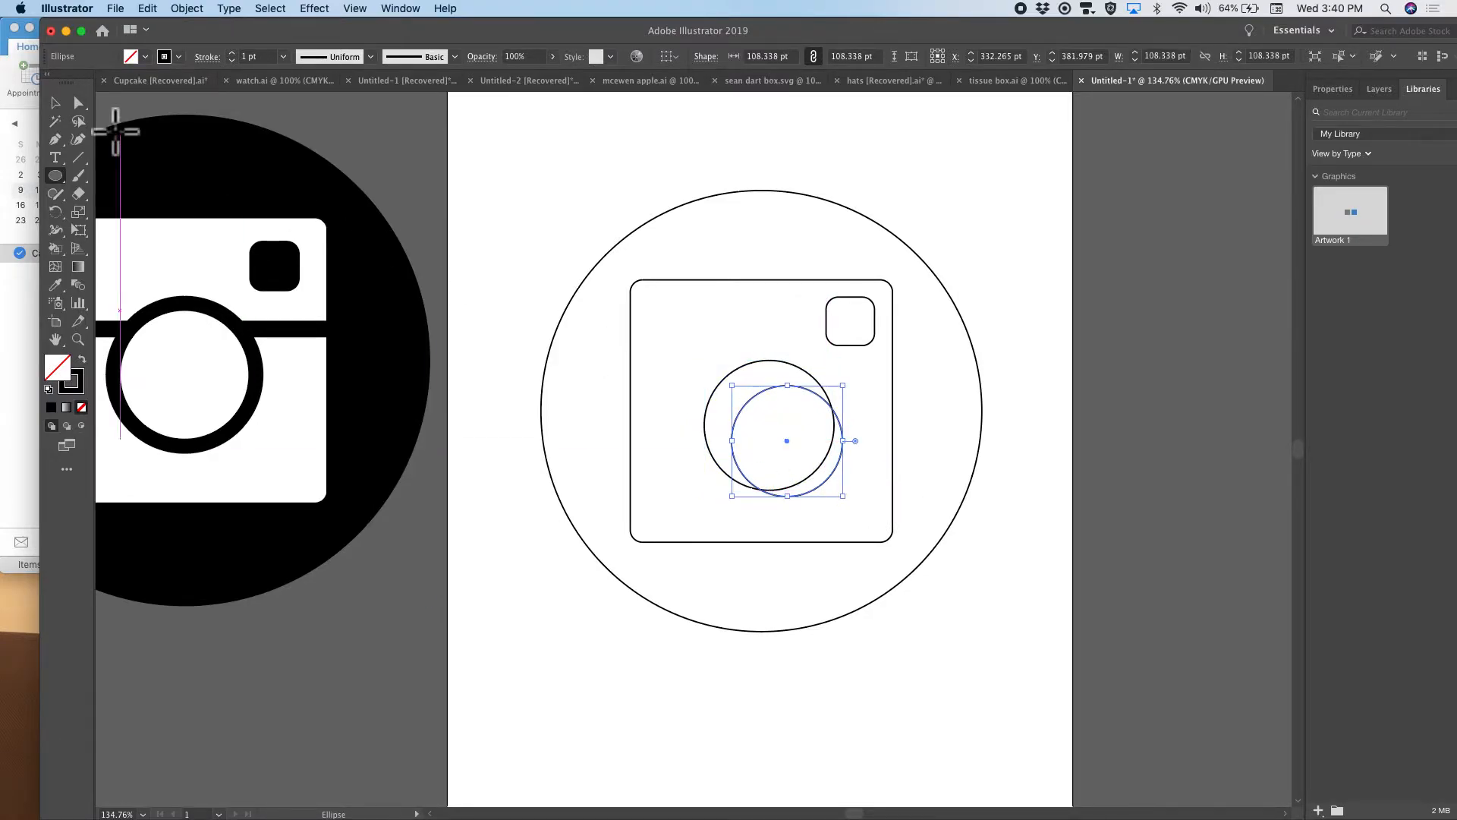
left_click(54, 102)
left_click_drag(787, 440, 769, 424)
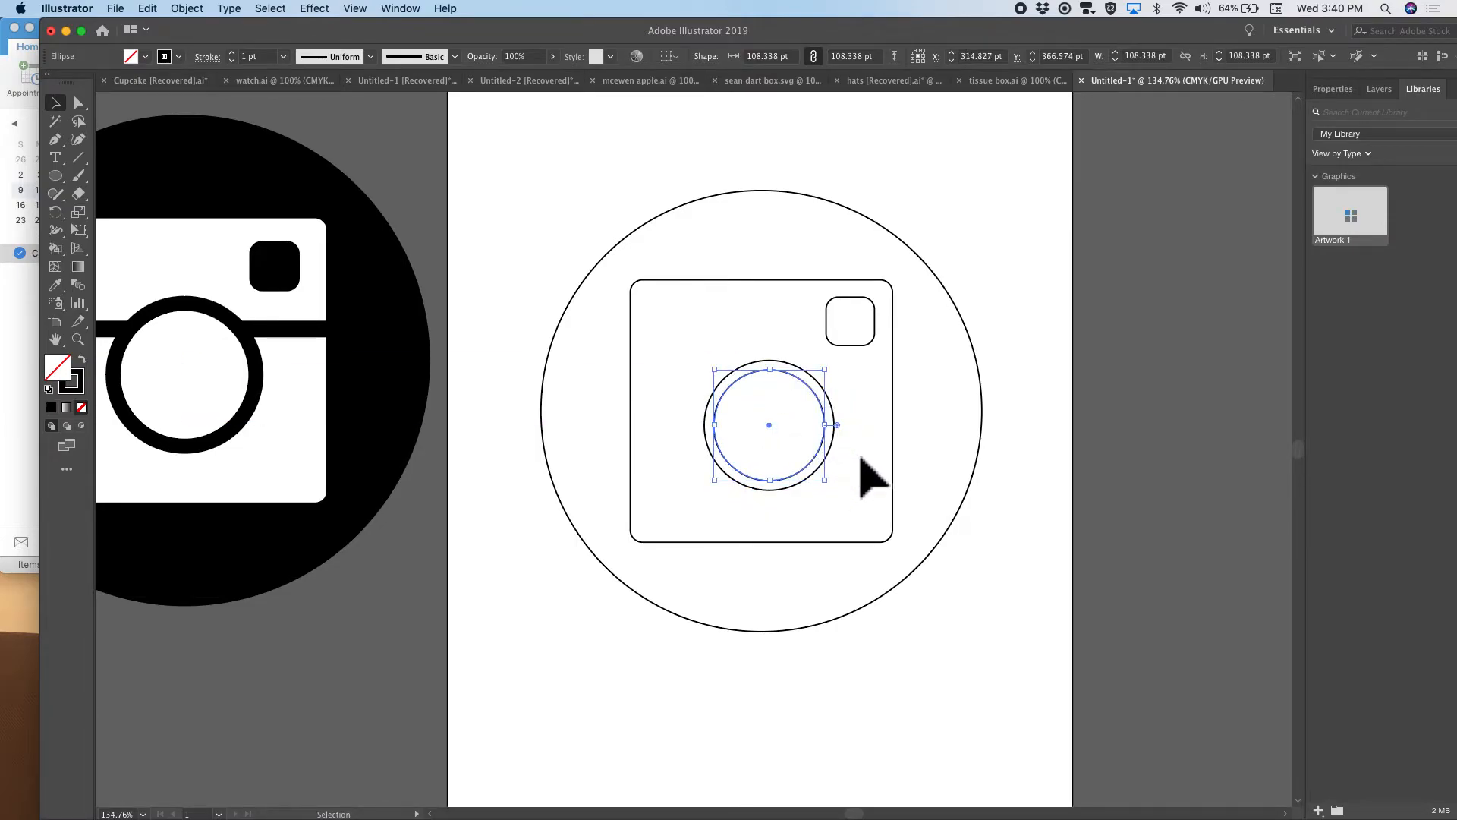
- Enlarge the outer lens circle to about 139.5 pt, keeping it concentric with the inner circle
left_click(833, 454)
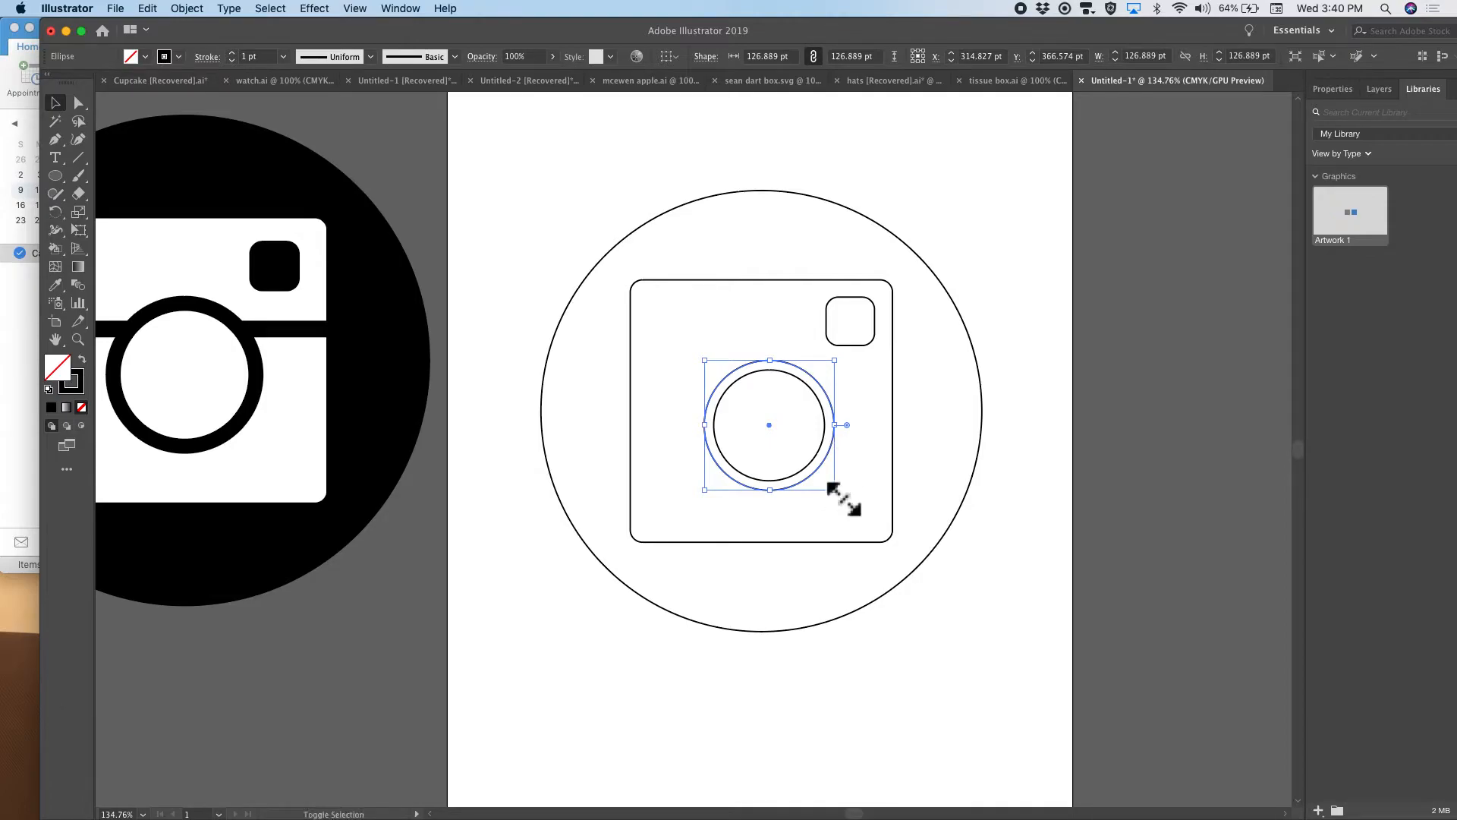
left_click_drag(843, 499, 855, 502)
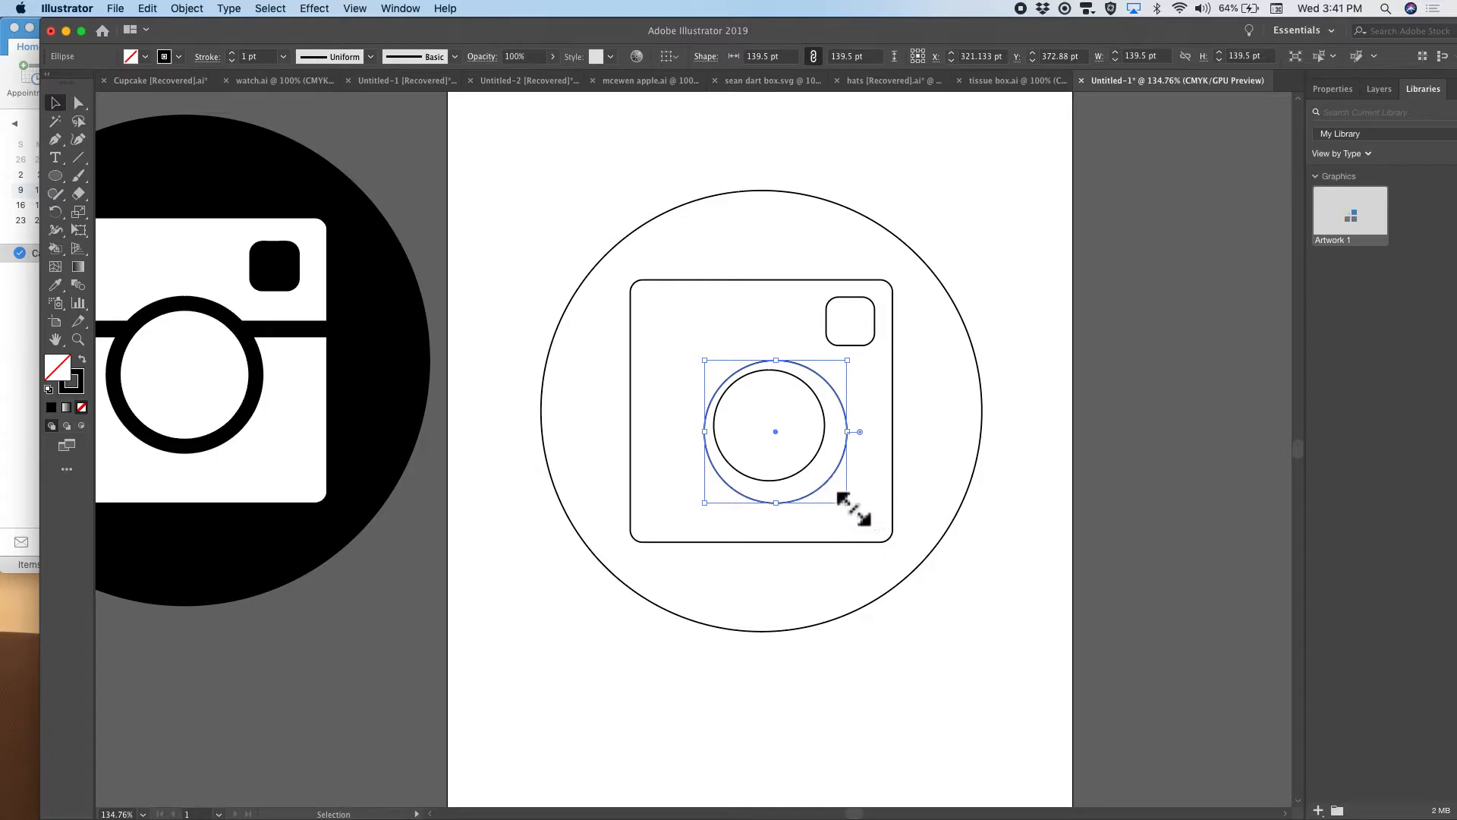
left_click_drag(827, 478, 822, 476)
left_click(856, 428)
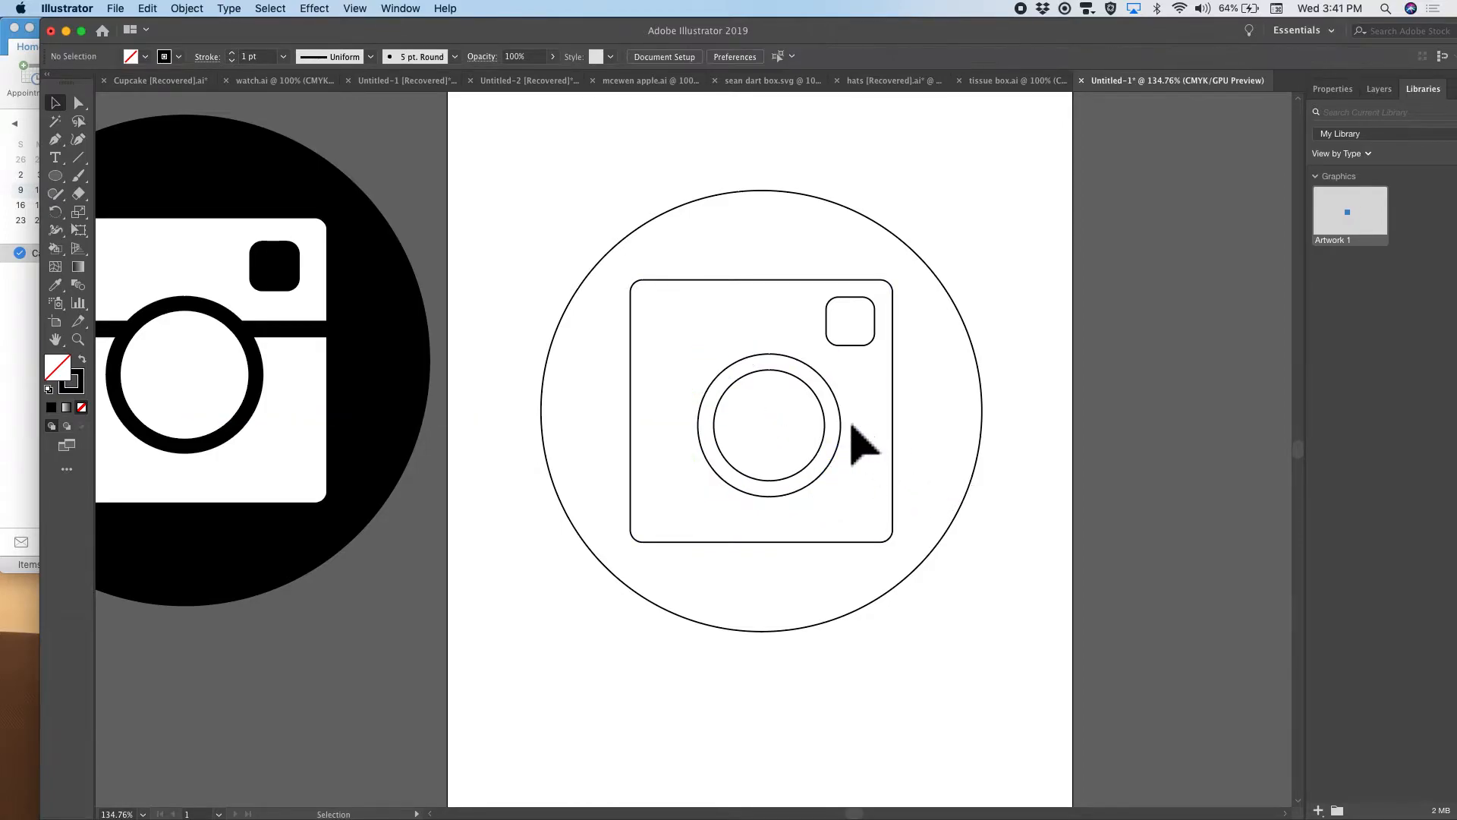
- Draw a horizontal line about 256 pt long across the camera body, passing through the upper part of the lens
left_click(78, 157)
left_click(343, 289)
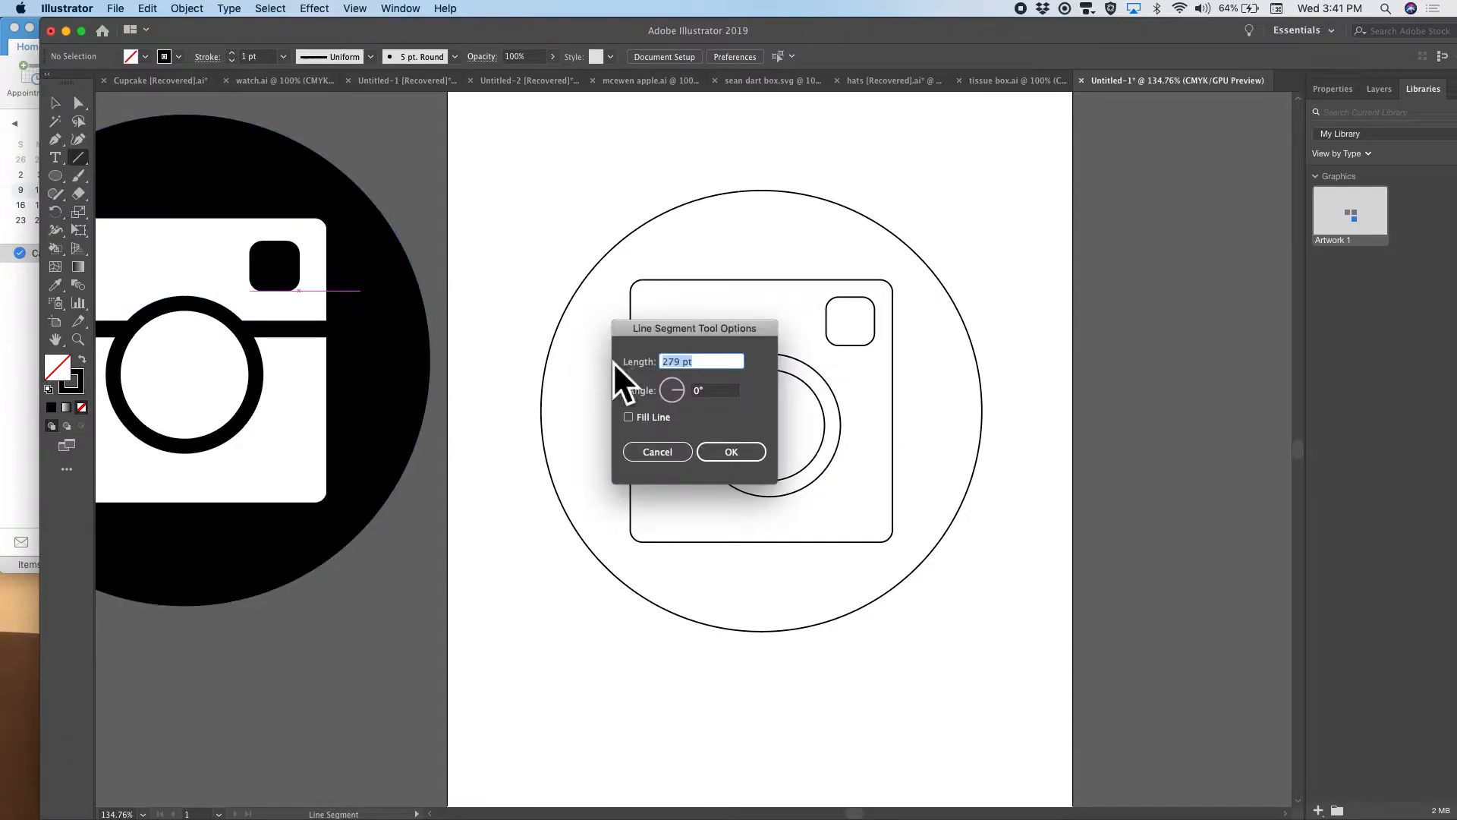
left_click(714, 449)
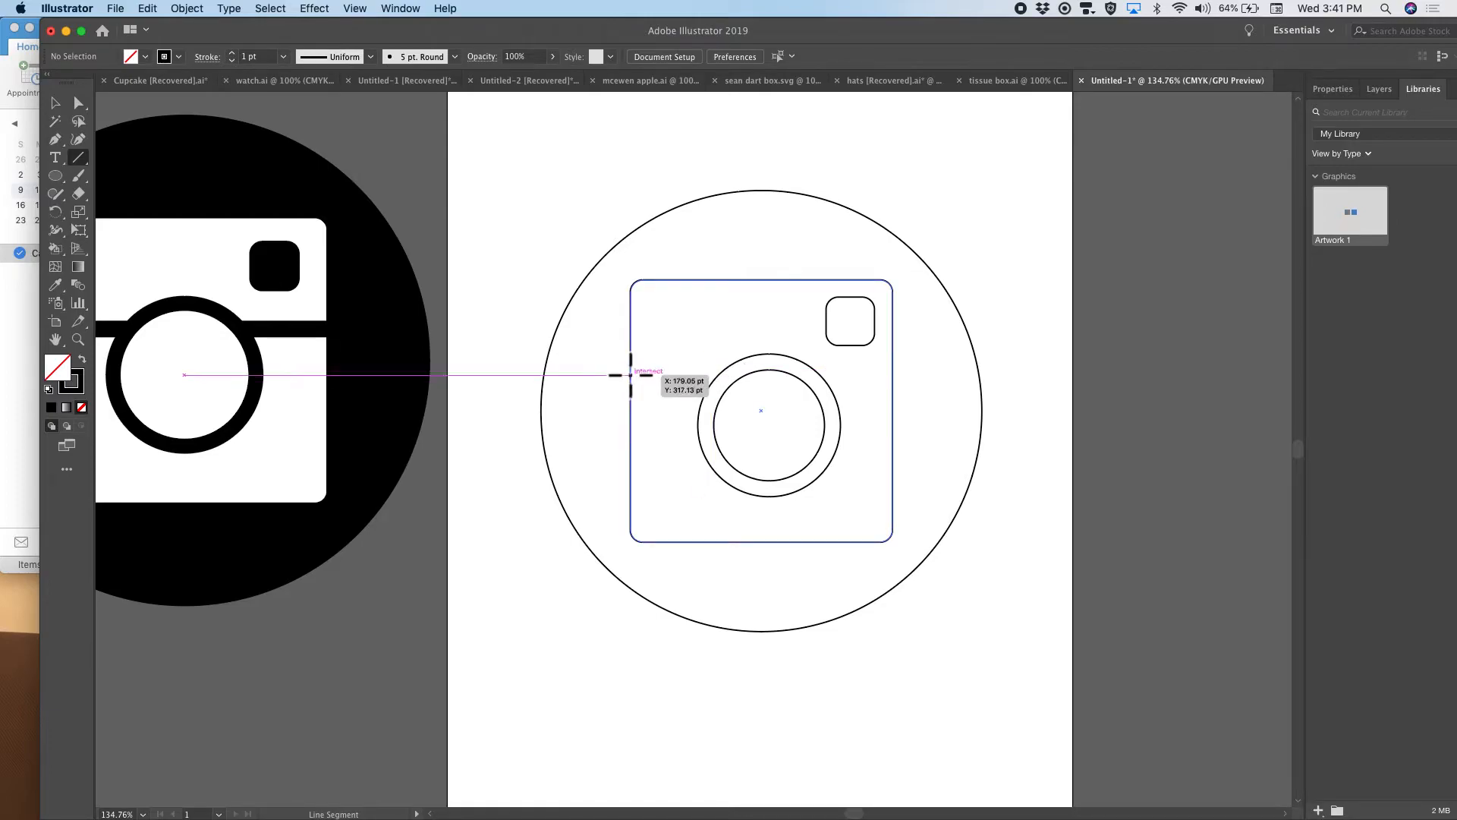
left_click_drag(630, 375, 878, 375)
left_click_drag(769, 425, 893, 419)
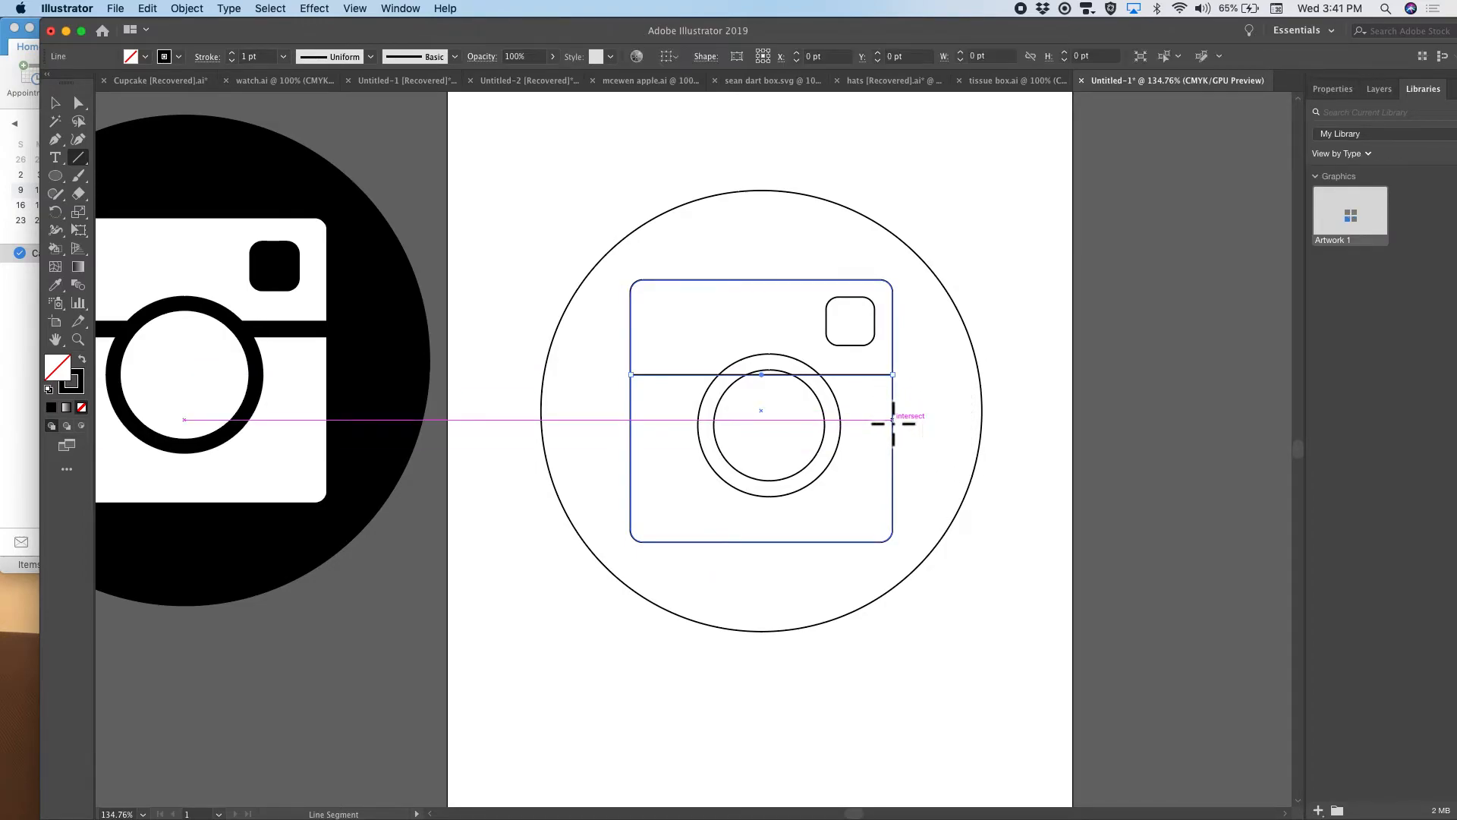
left_click(774, 456)
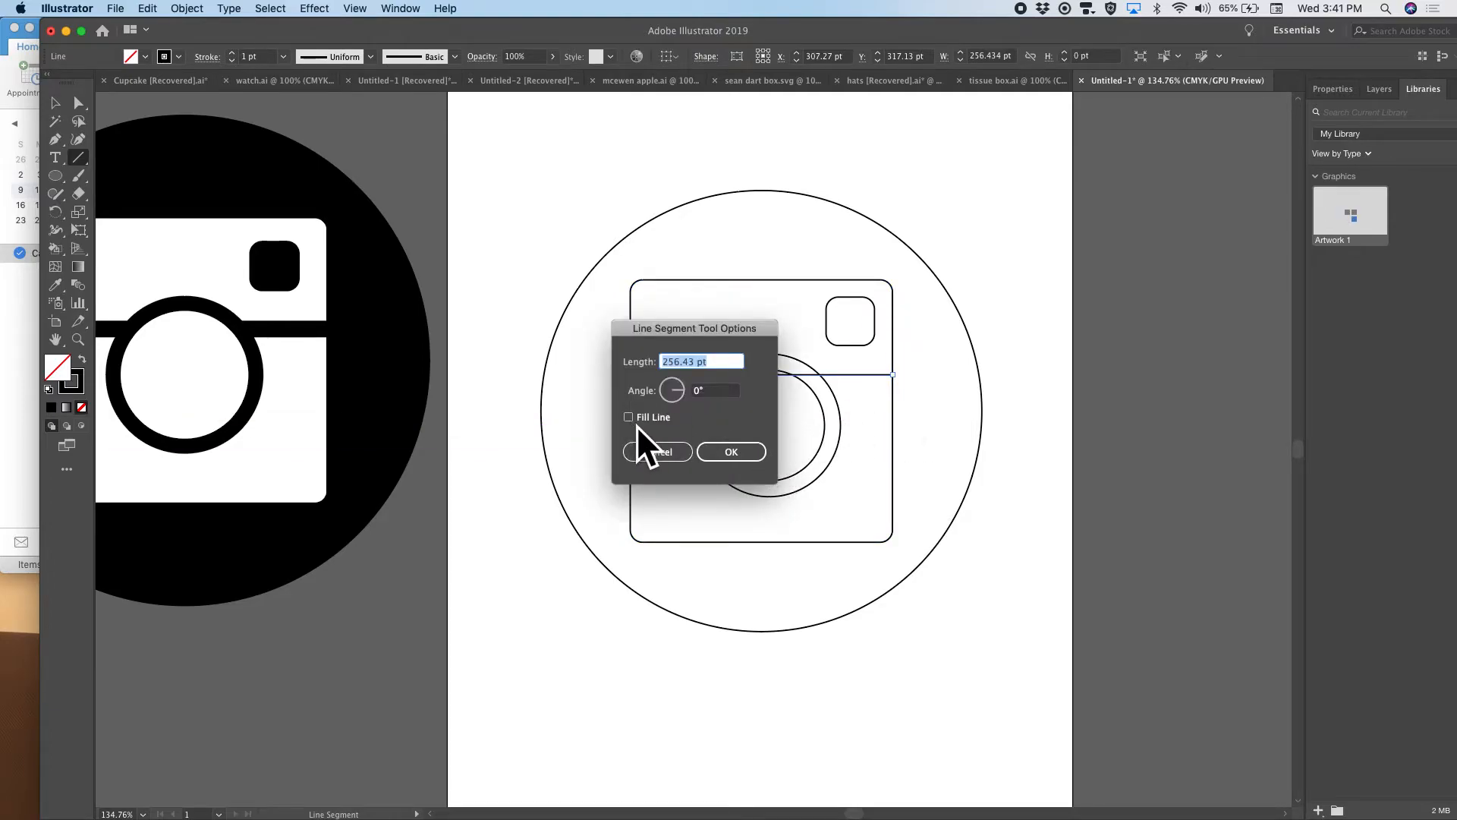
left_click(649, 453)
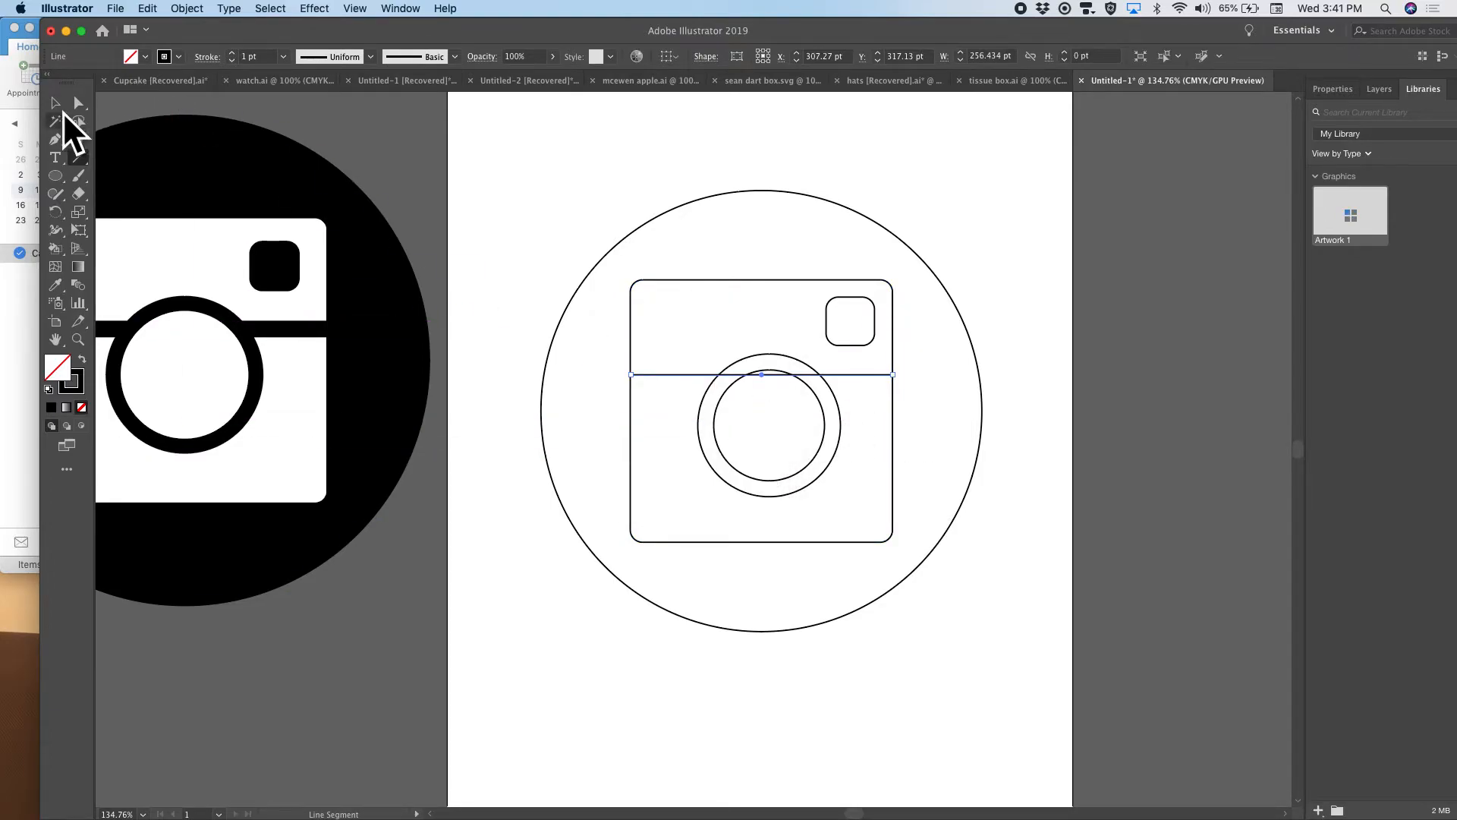
left_click(55, 102)
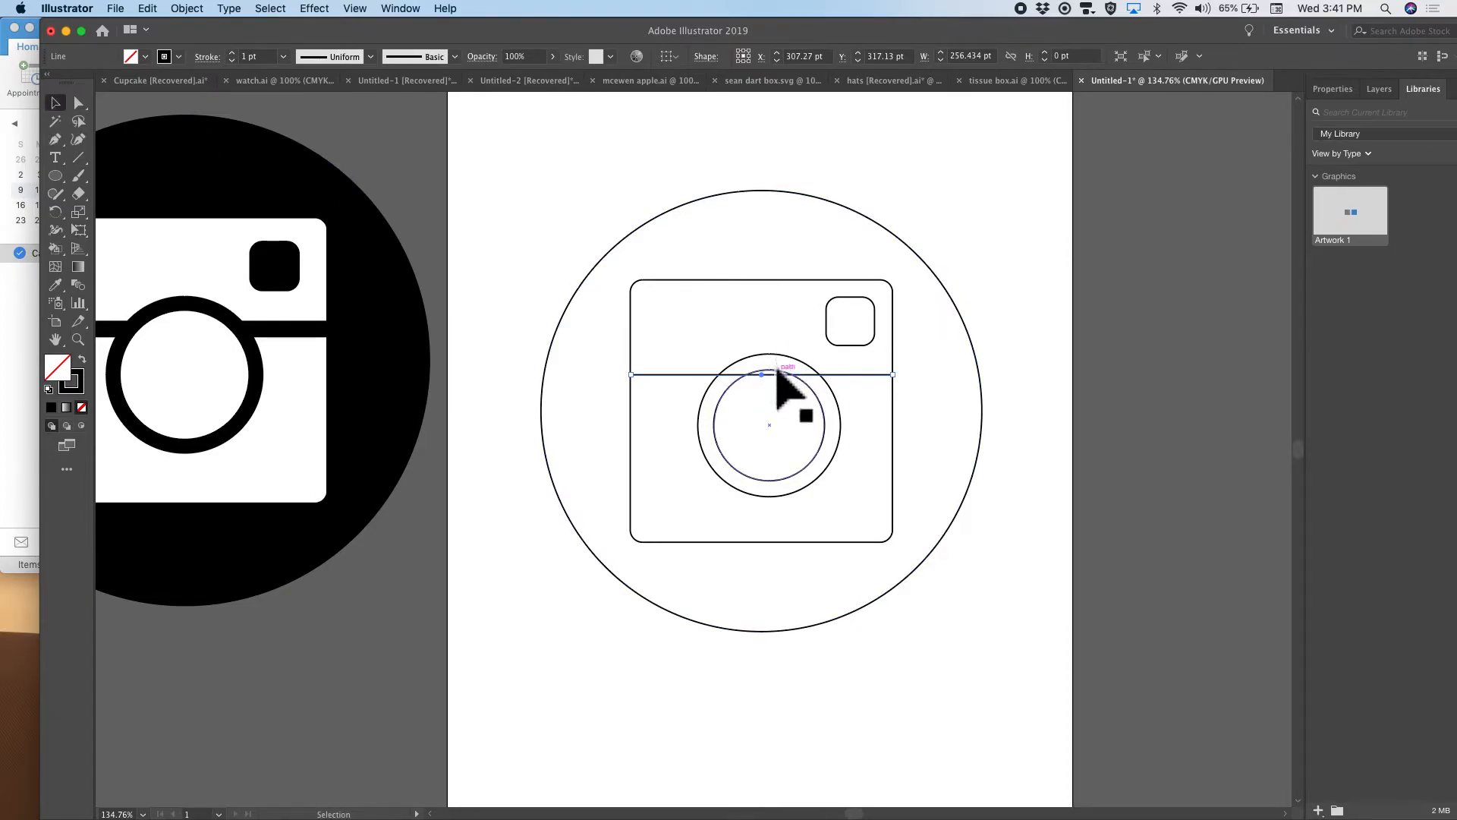
left_click_drag(776, 370, 777, 383)
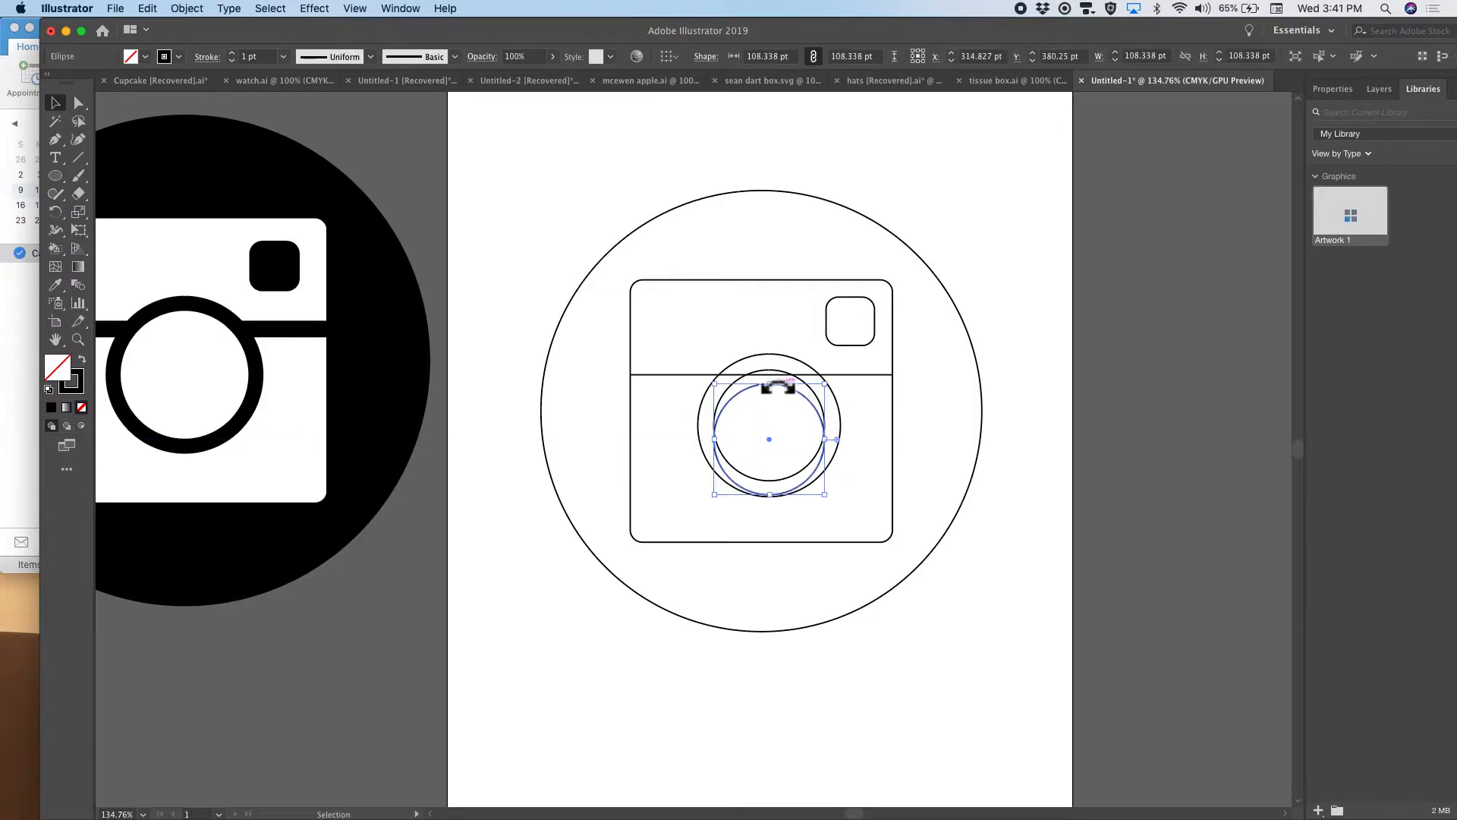
left_click(890, 367)
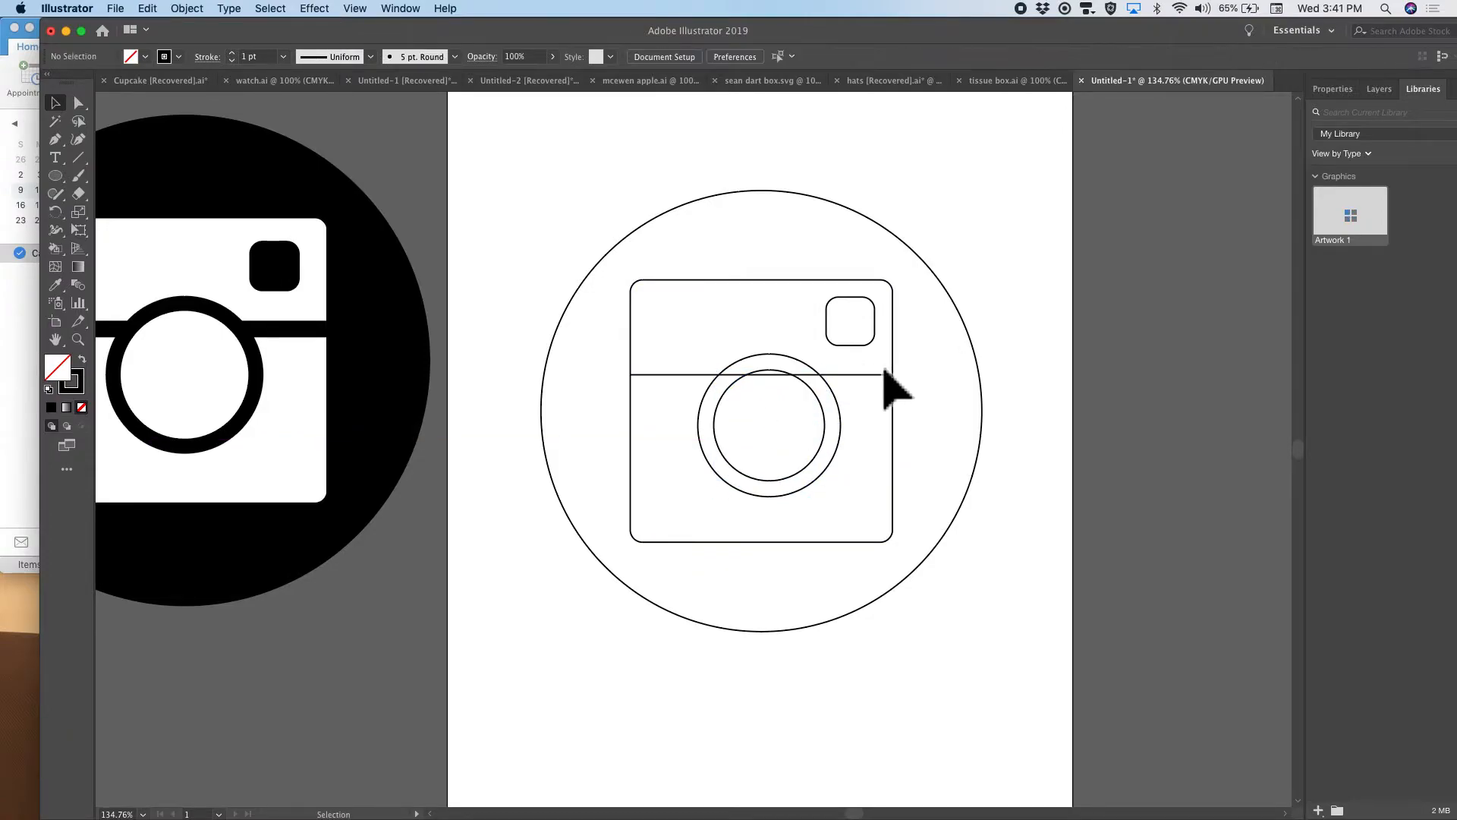
- Duplicate the horizontal line about 12 pt below the original and select both lines
left_click_drag(860, 374, 860, 388)
left_click(940, 375)
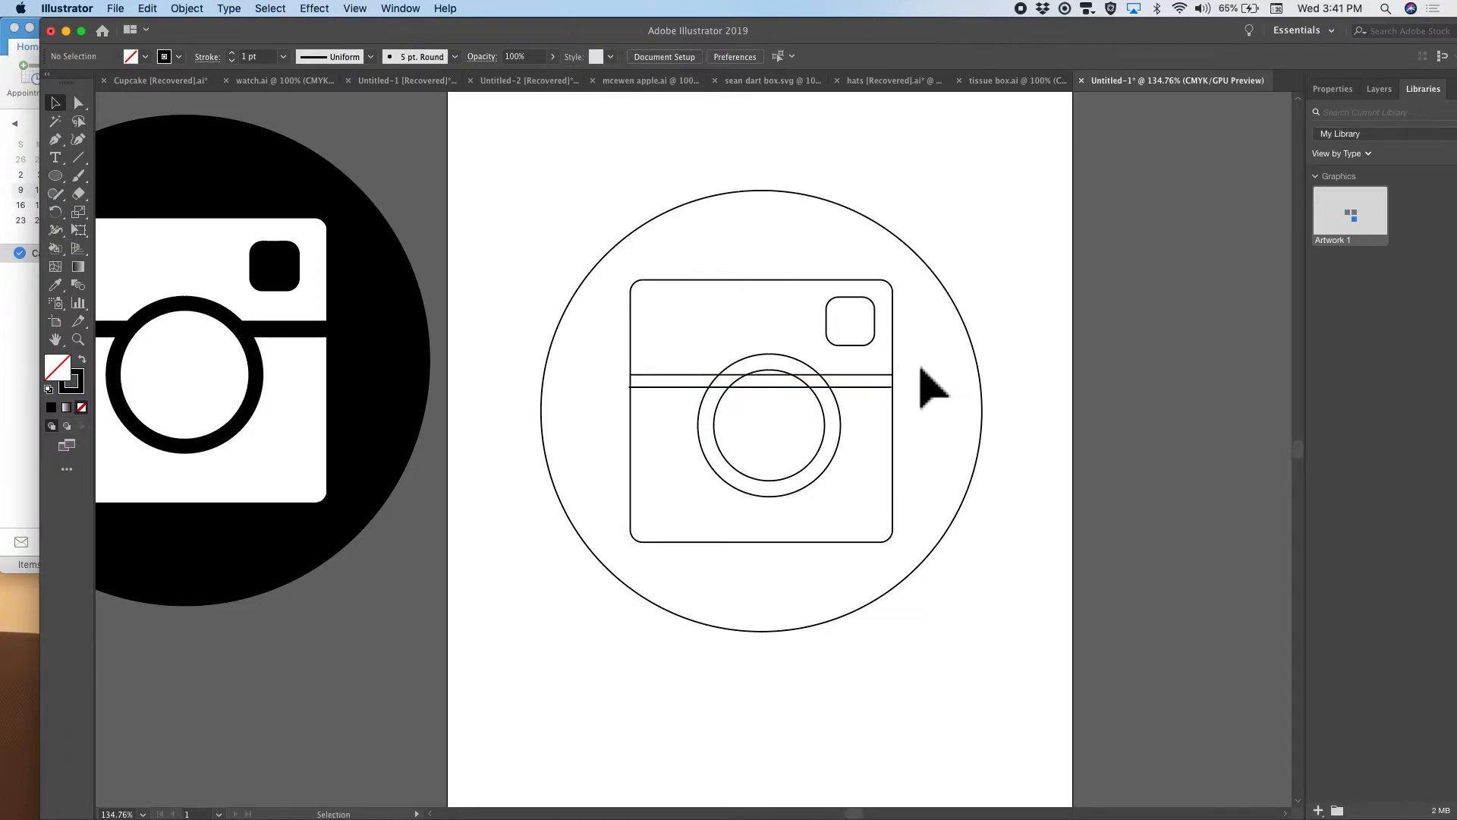
left_click(856, 375)
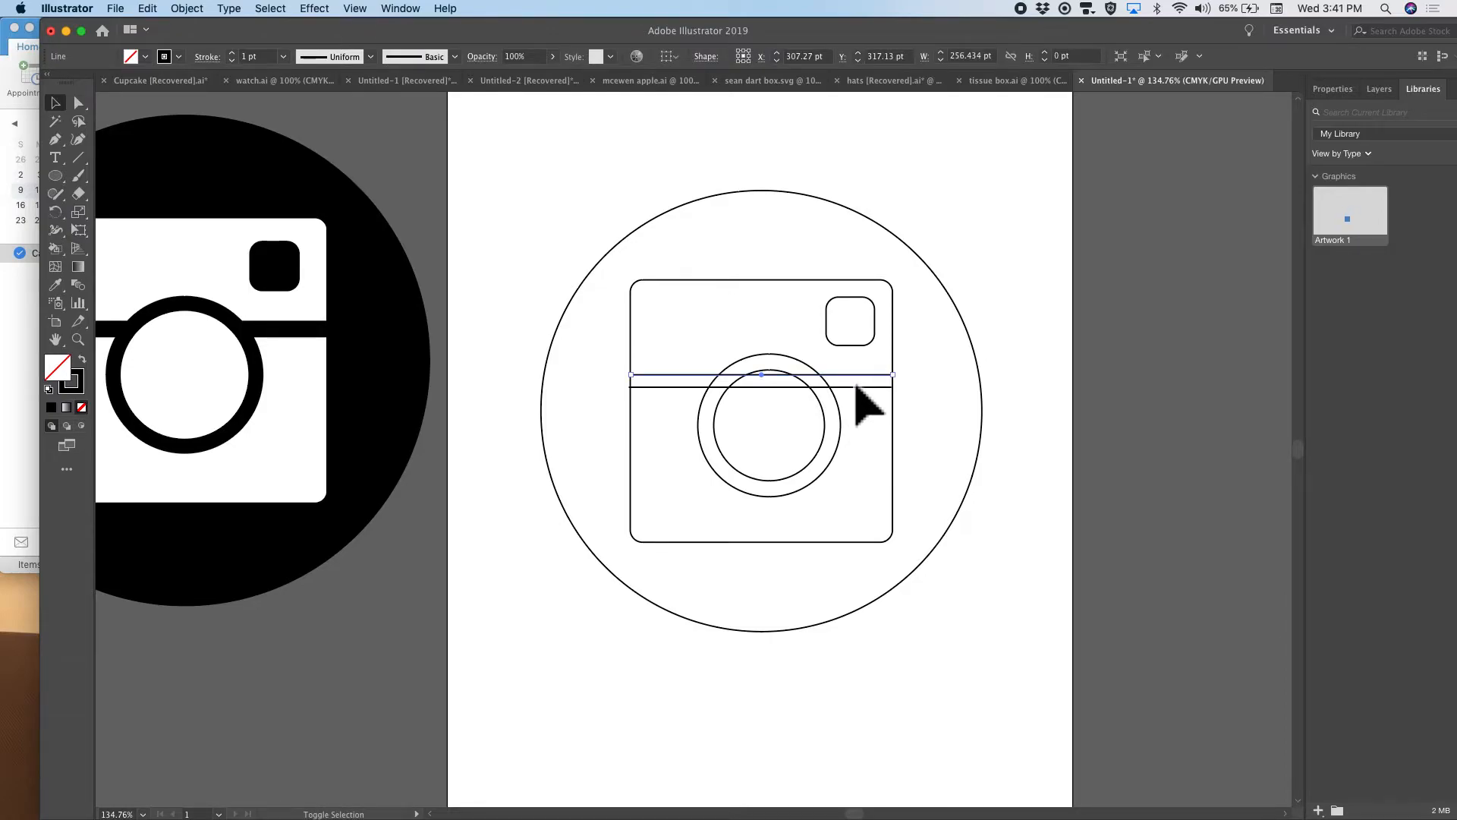
left_click(858, 387, "shift")
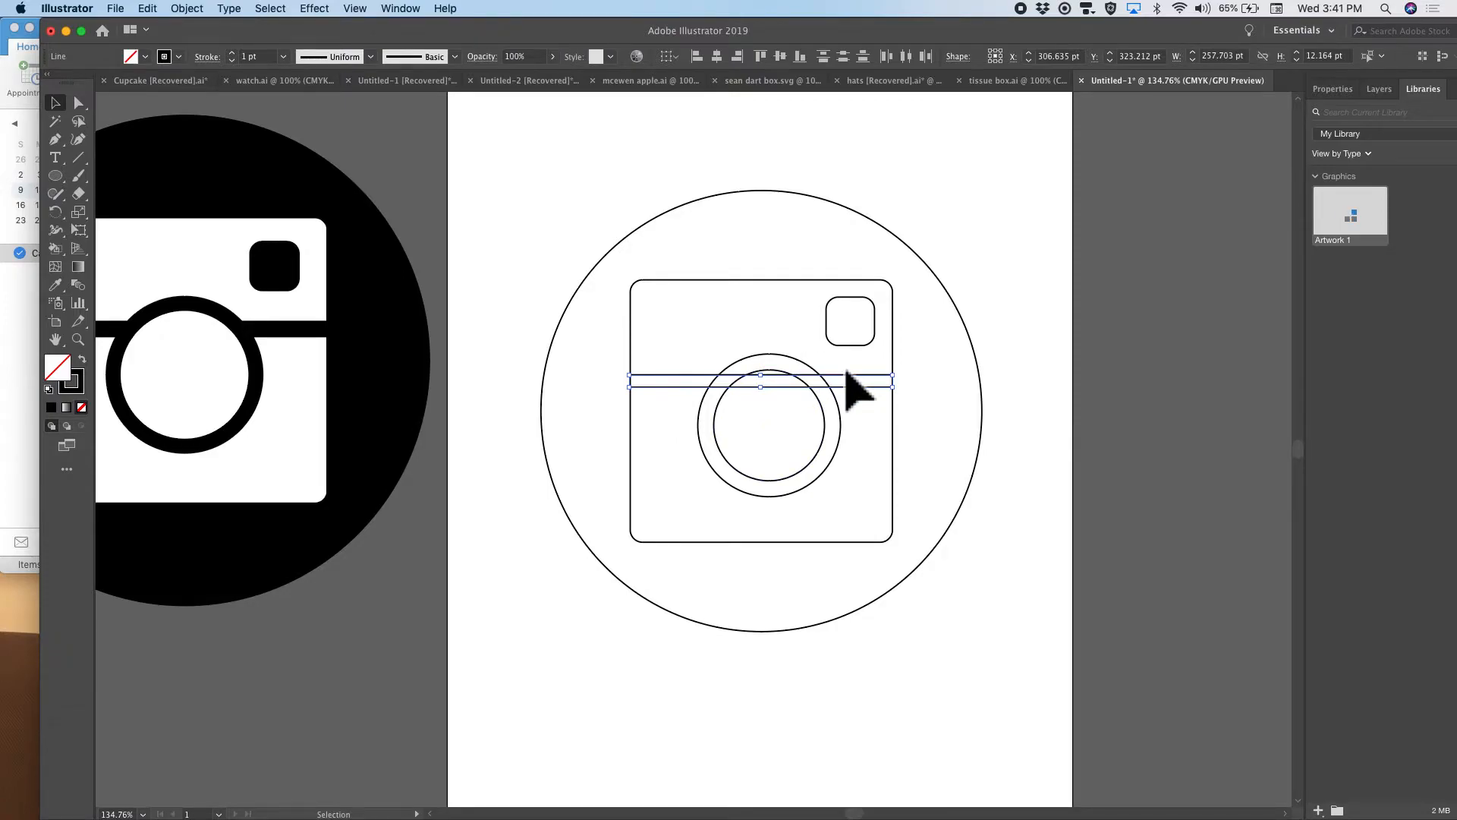
- Nudge the two horizontal lines down across the upper part of the lens, to a Y position of about 332 pt
key("Down")
key("Down")
key("Down")
key("Down")
key("Down")
key("Down")
key("Down")
key("Down")
key("Down")
key("Down")
key("Down")
key("Down")
key("Down")
key("Down")
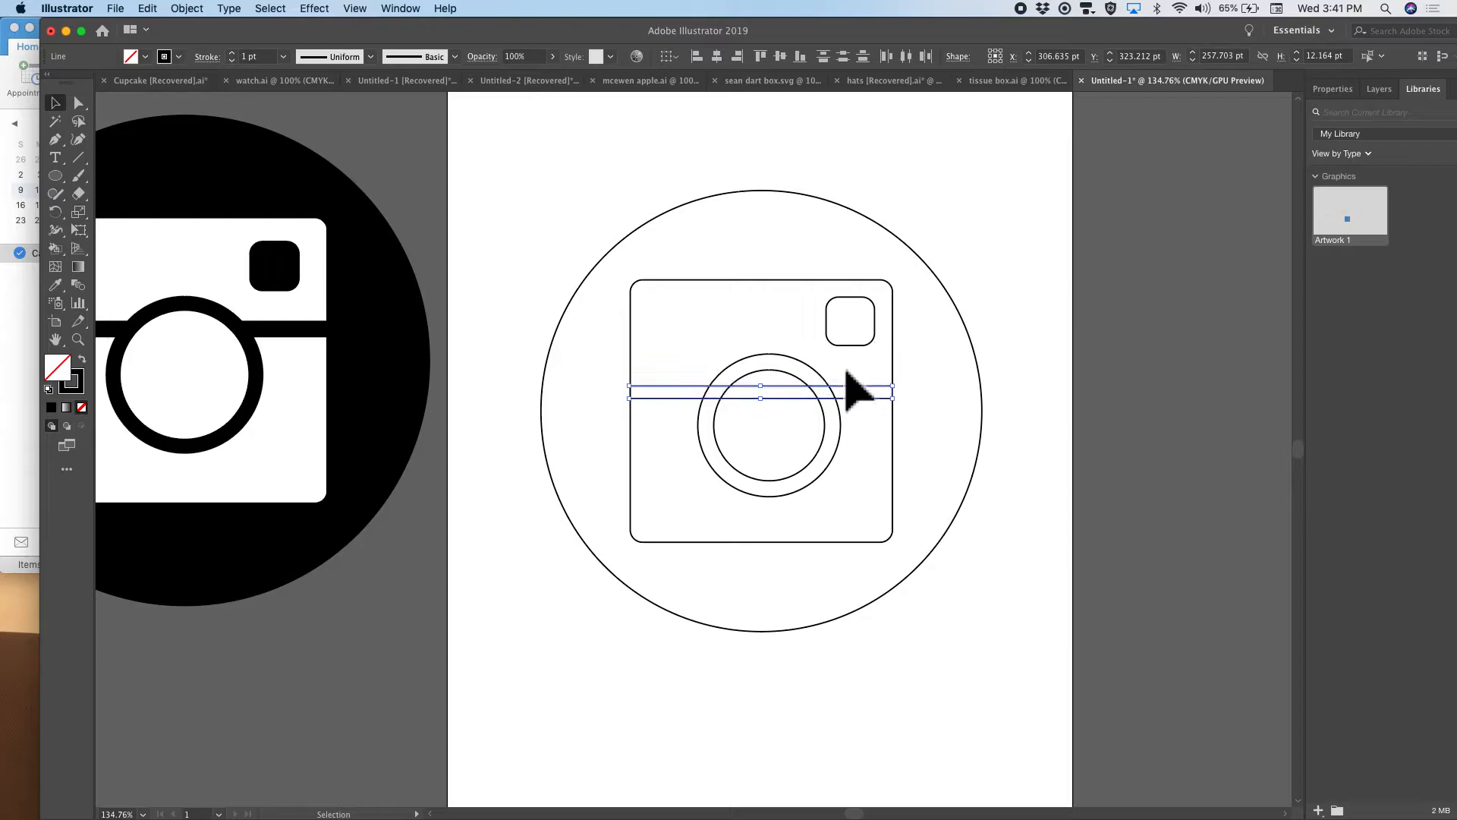
key("Up")
key("Up")
key("Up")
key("Up")
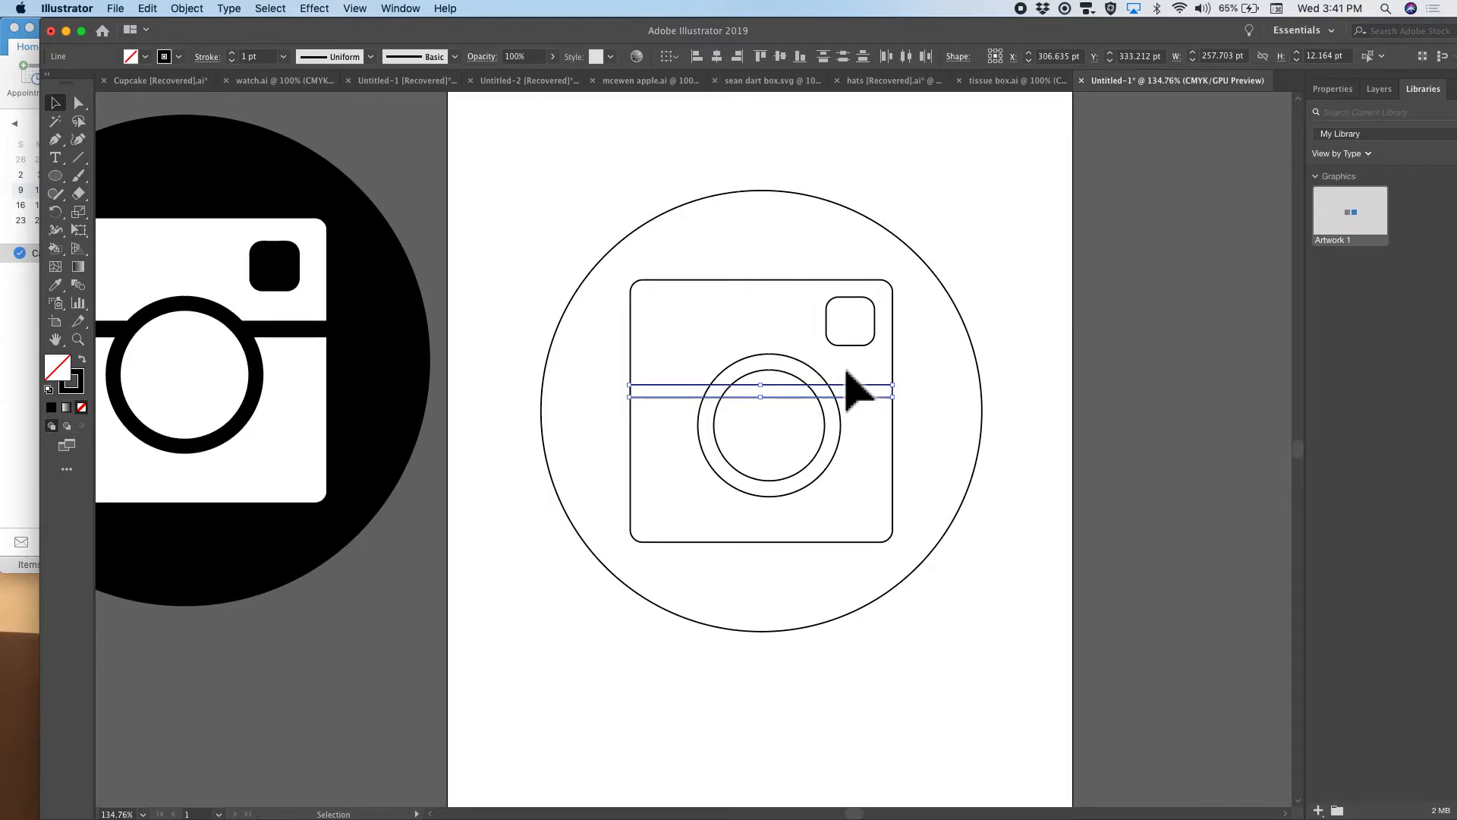
key("Up")
key("Up")
key("Up")
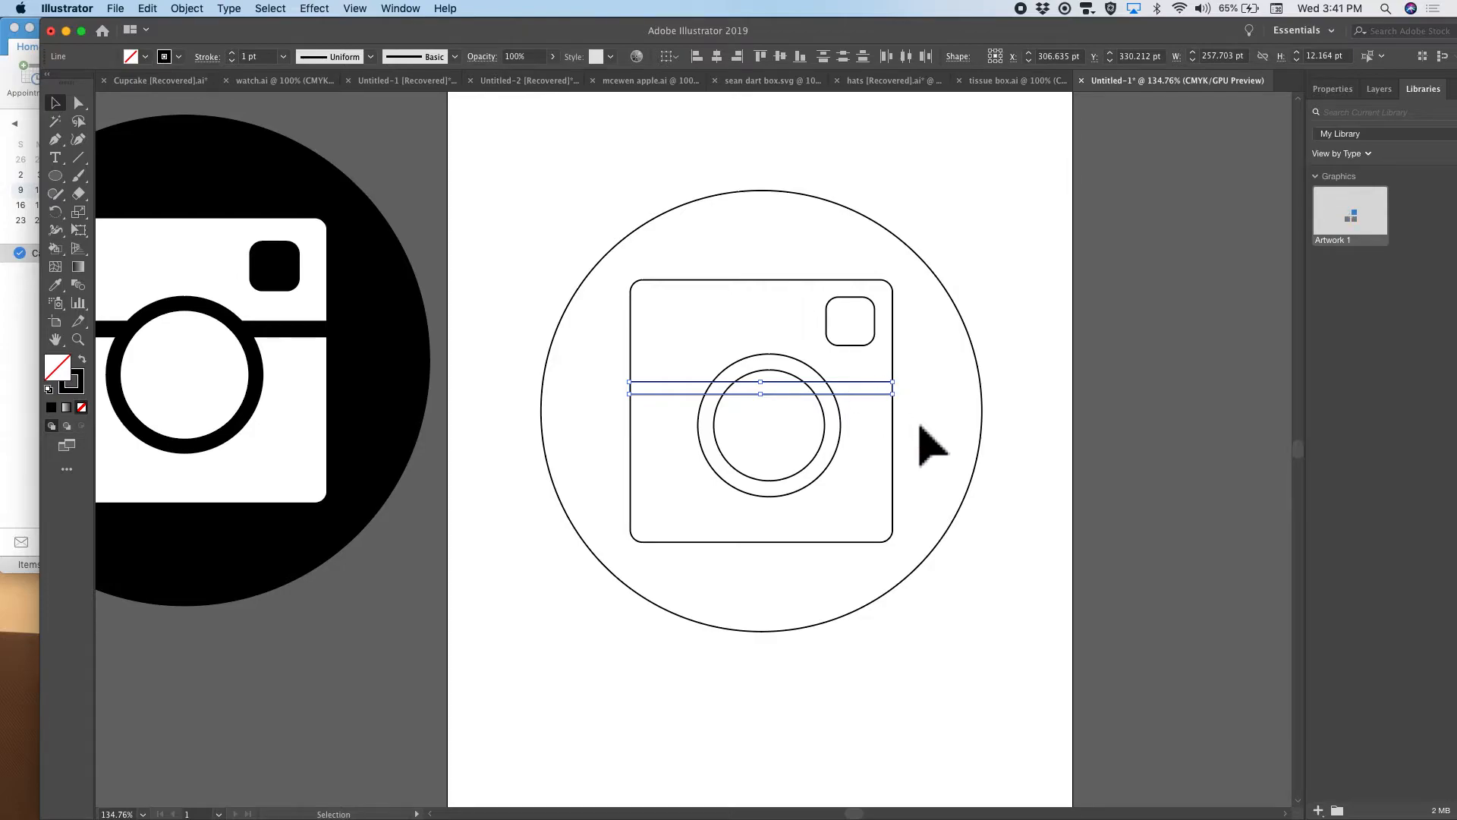
key("Up")
key("Up")
key("Down")
key("Down")
key("Down")
key("Up")
key("Up")
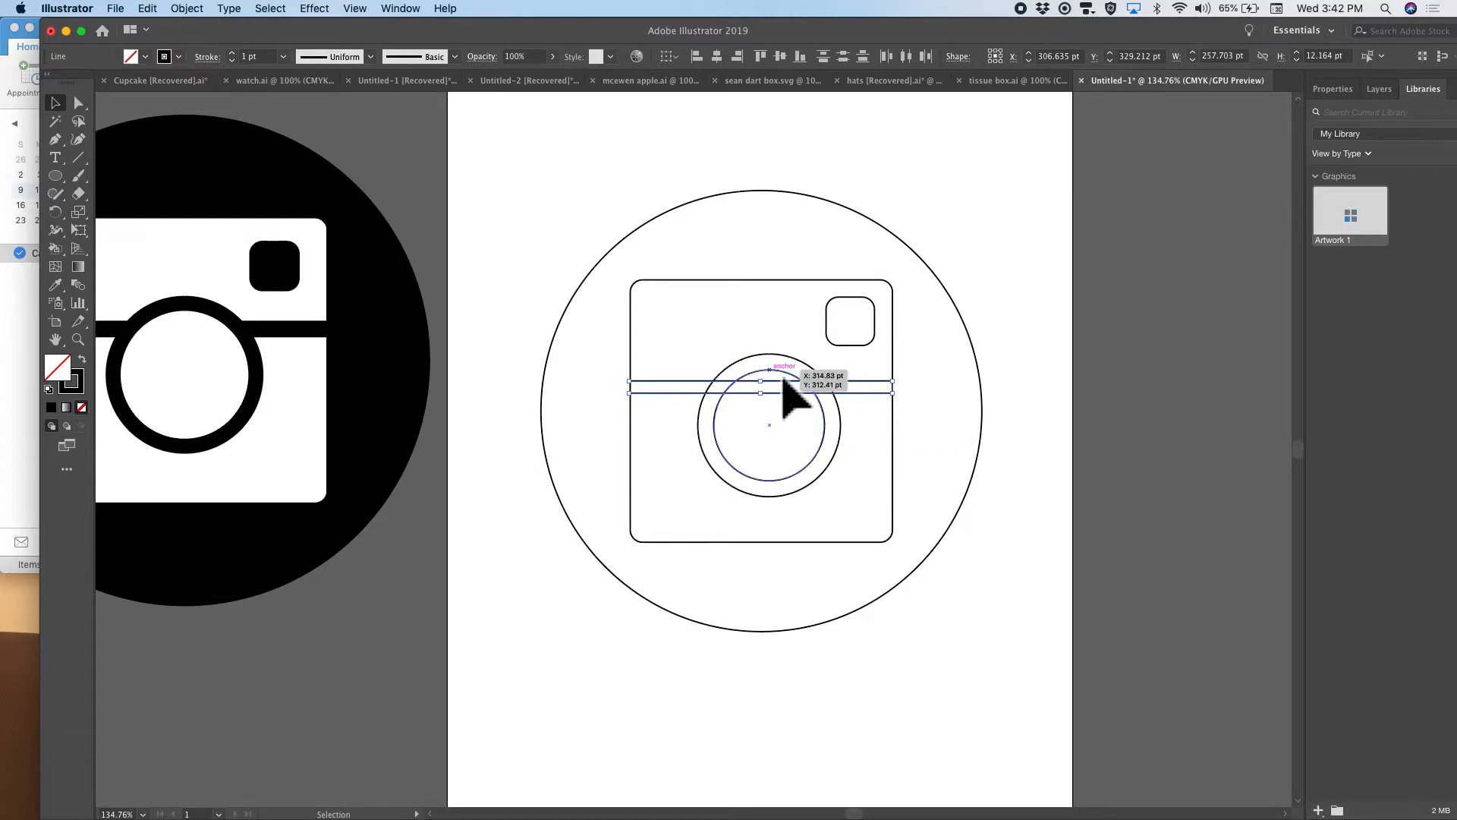
key("Down")
key("Down")
key("Down")
key("Down")
key("Down")
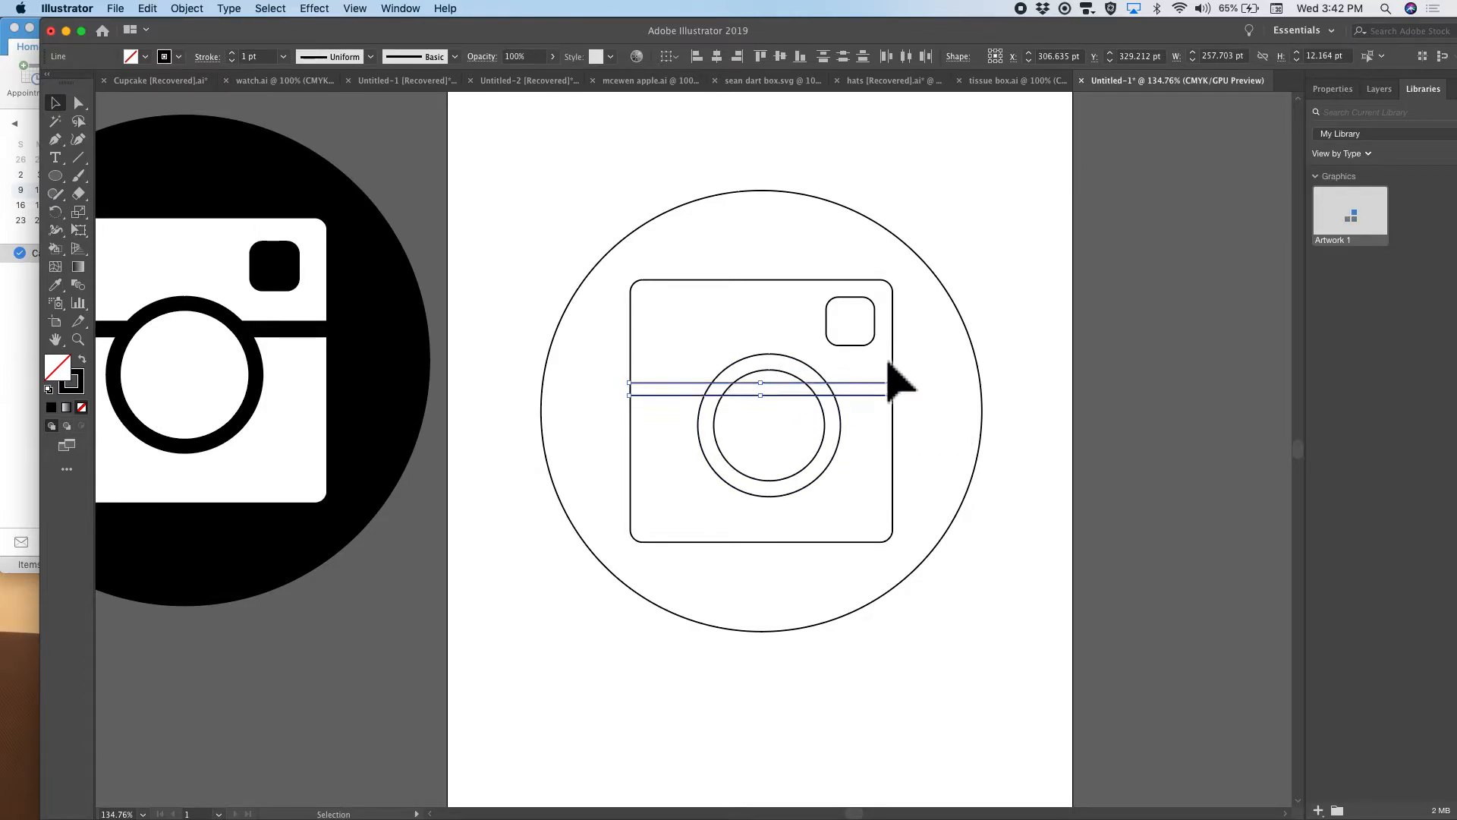
key("Up")
key("Up")
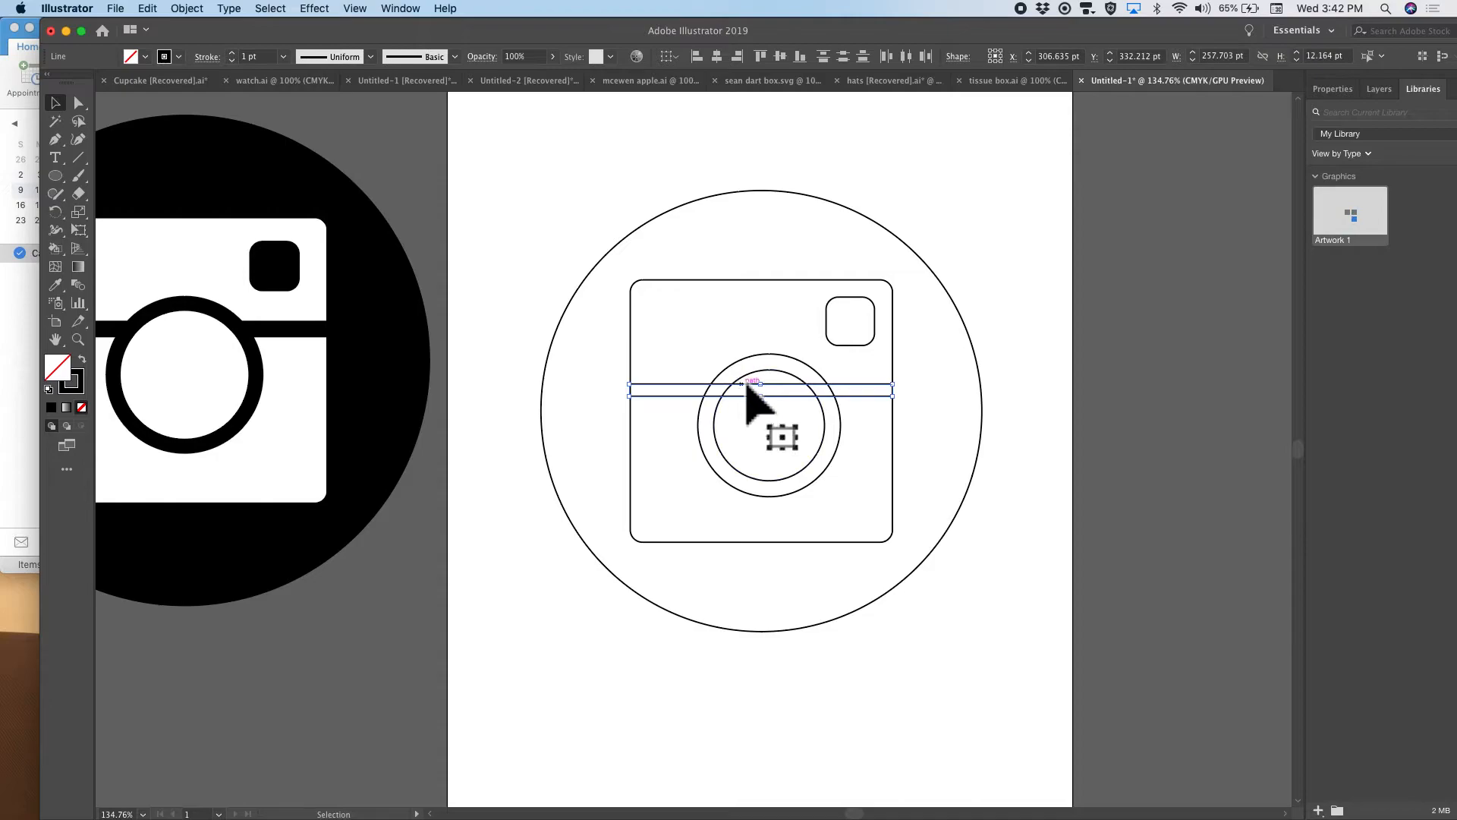
- Select both lens circles and both horizontal lines, and move them down together by about 11 pt
left_click_drag(693, 336, 807, 457)
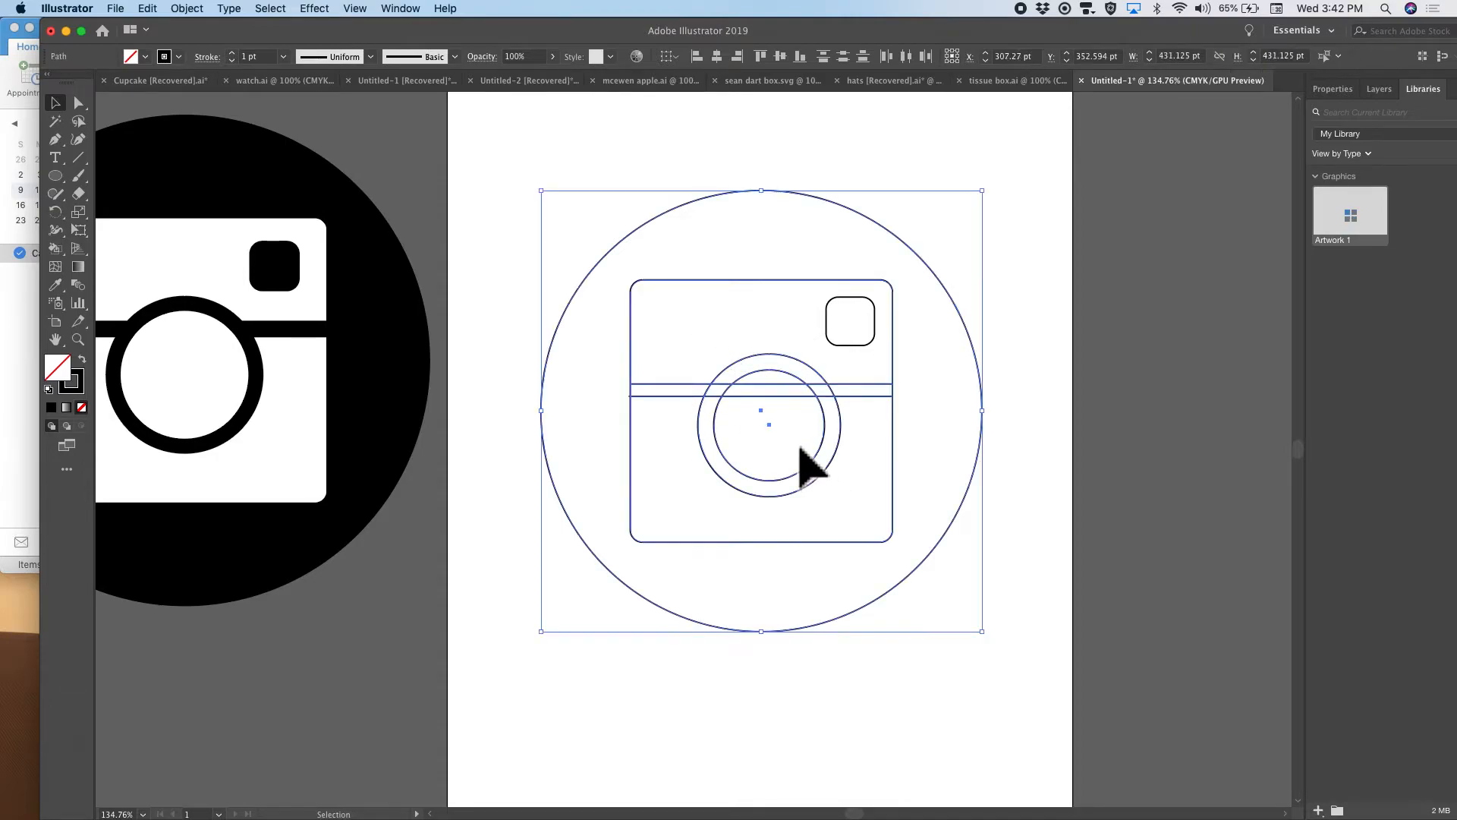
left_click(801, 445)
left_click(803, 363)
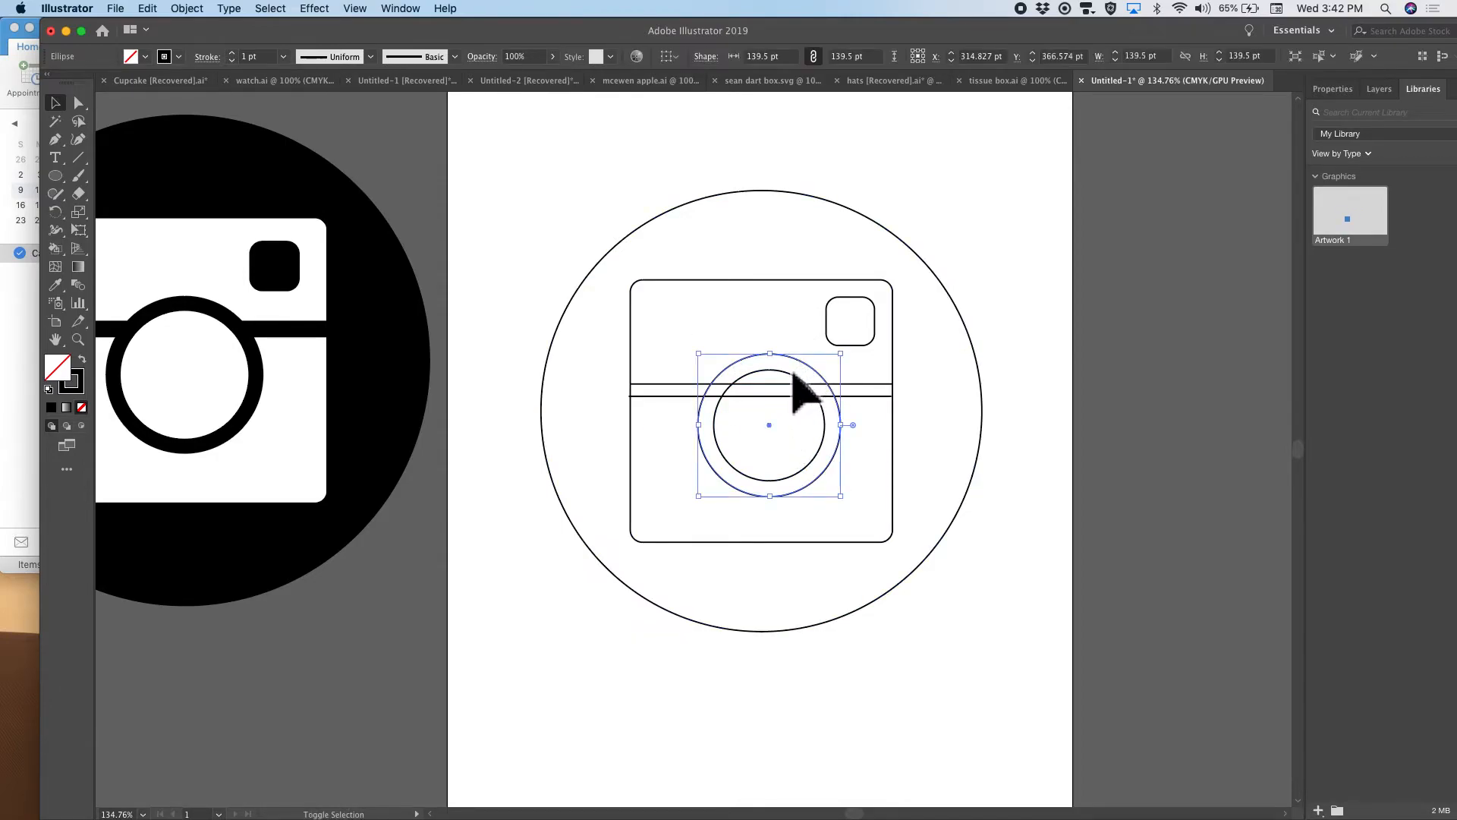
left_click(776, 383, "shift")
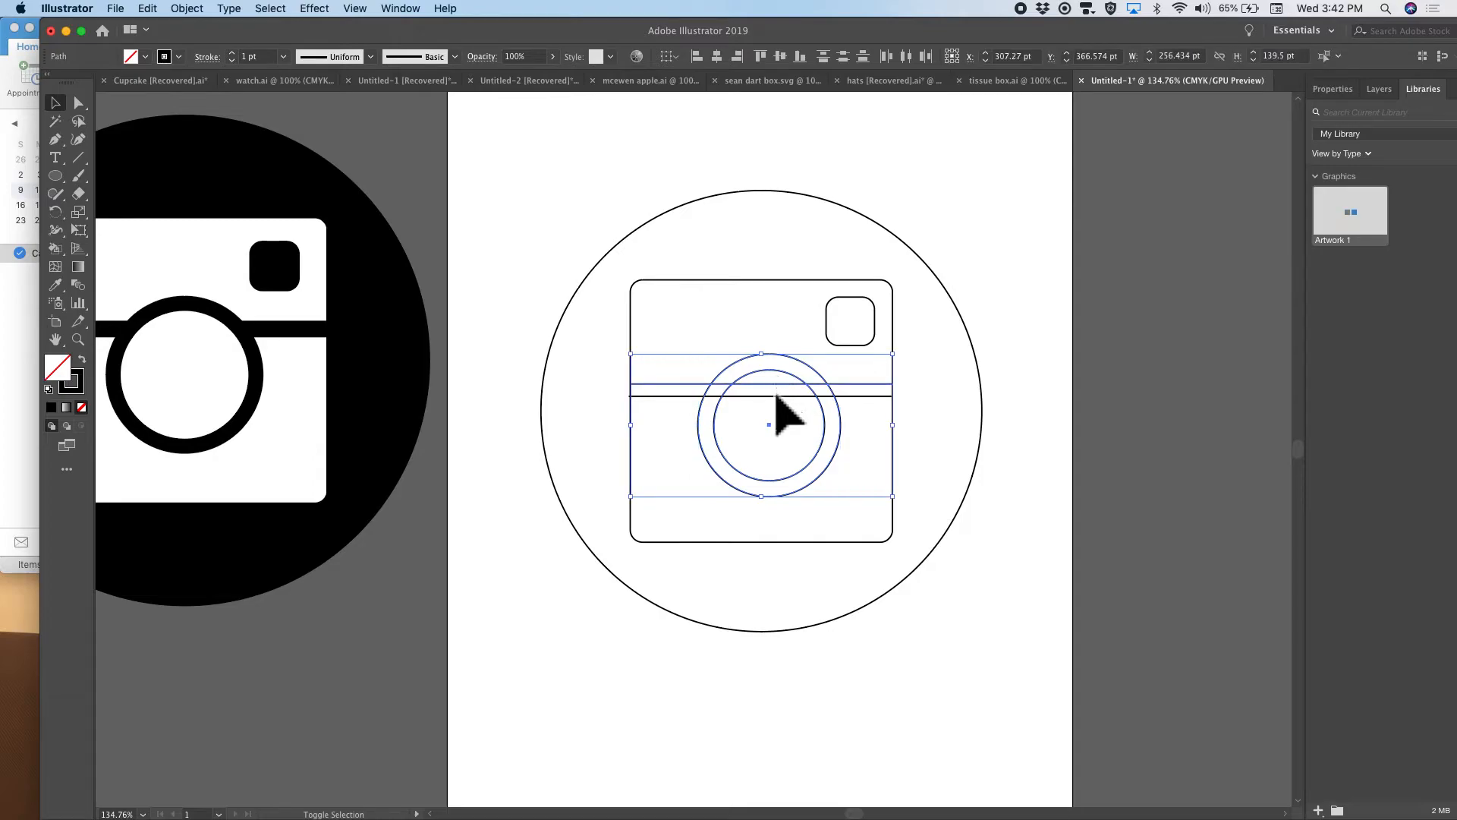
left_click(776, 396, "shift")
key("Down")
key("Down")
key("Down")
key("Down")
key("Down")
key("Down")
key("Down")
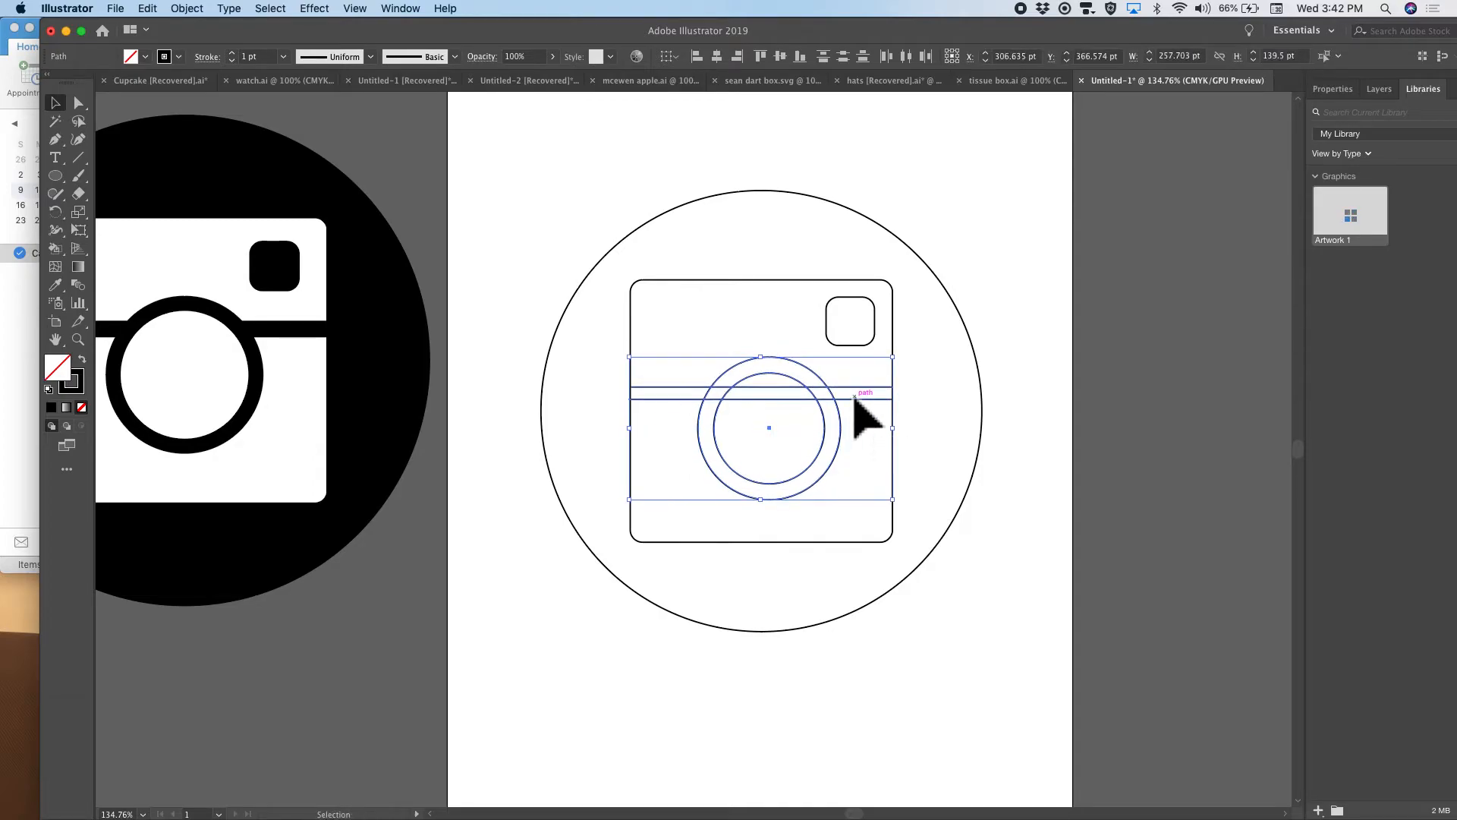
key("Down")
key("Down")
key("Down")
key("Down")
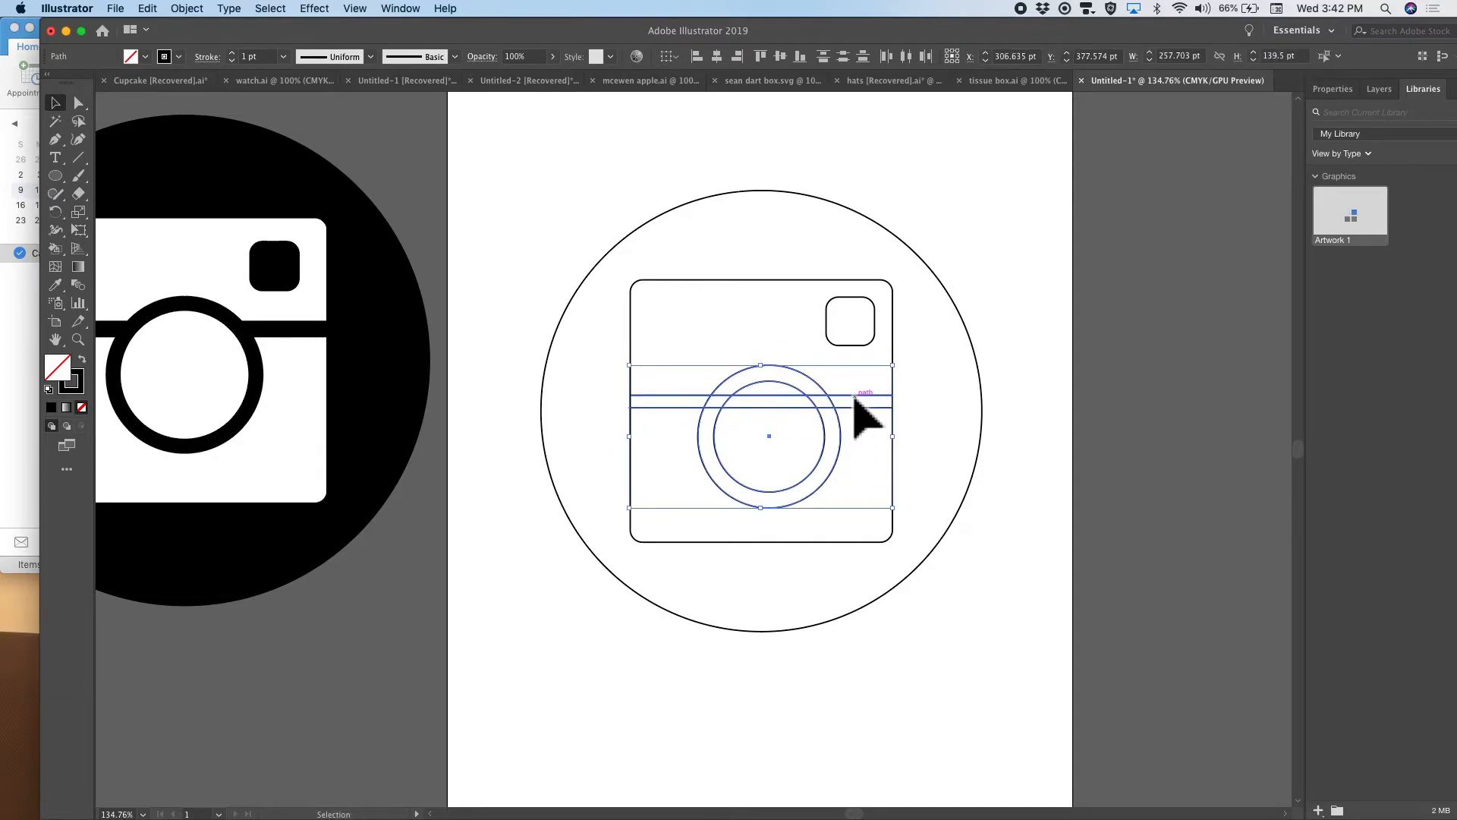
left_click(1191, 286)
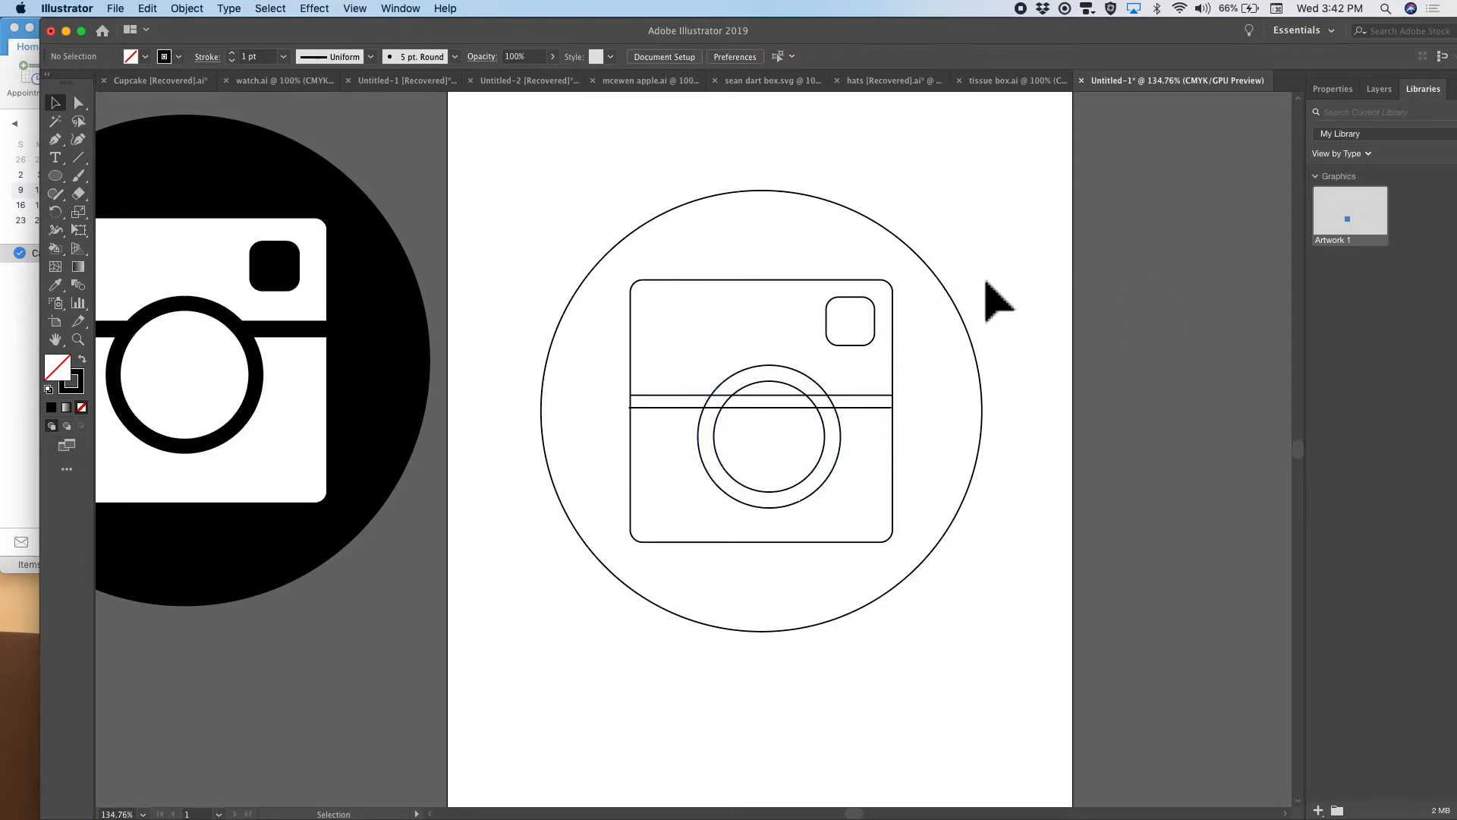
- Select all shapes of the new logo and merge the regions inside the inner lens circle with the Shape Builder tool
mouse_move(474, 130)
left_mouse_down()
mouse_move(1010, 558)
mouse_move(1100, 658)
left_mouse_up()
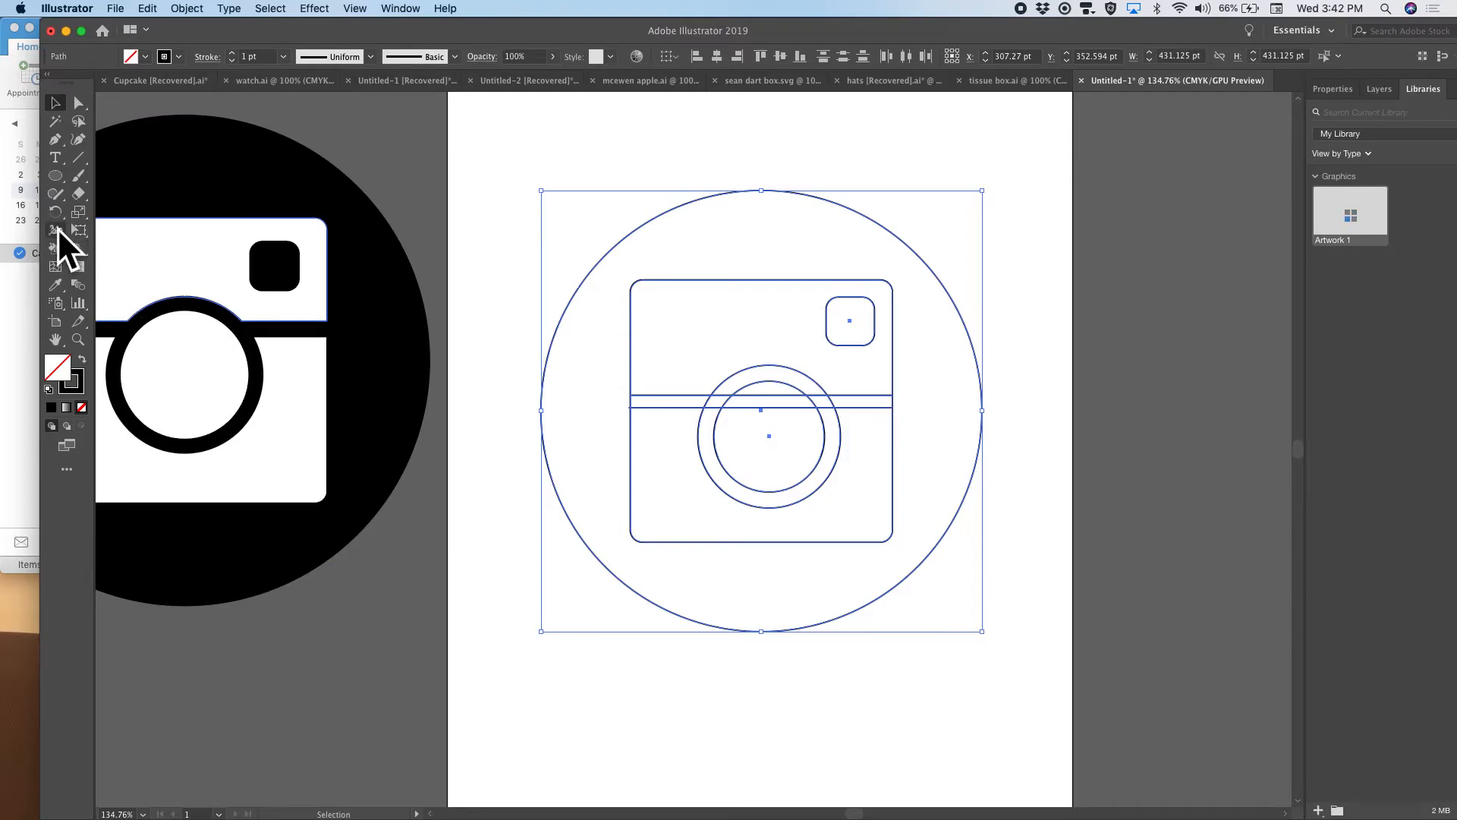
left_click(57, 227)
left_click_drag(57, 243, 118, 243)
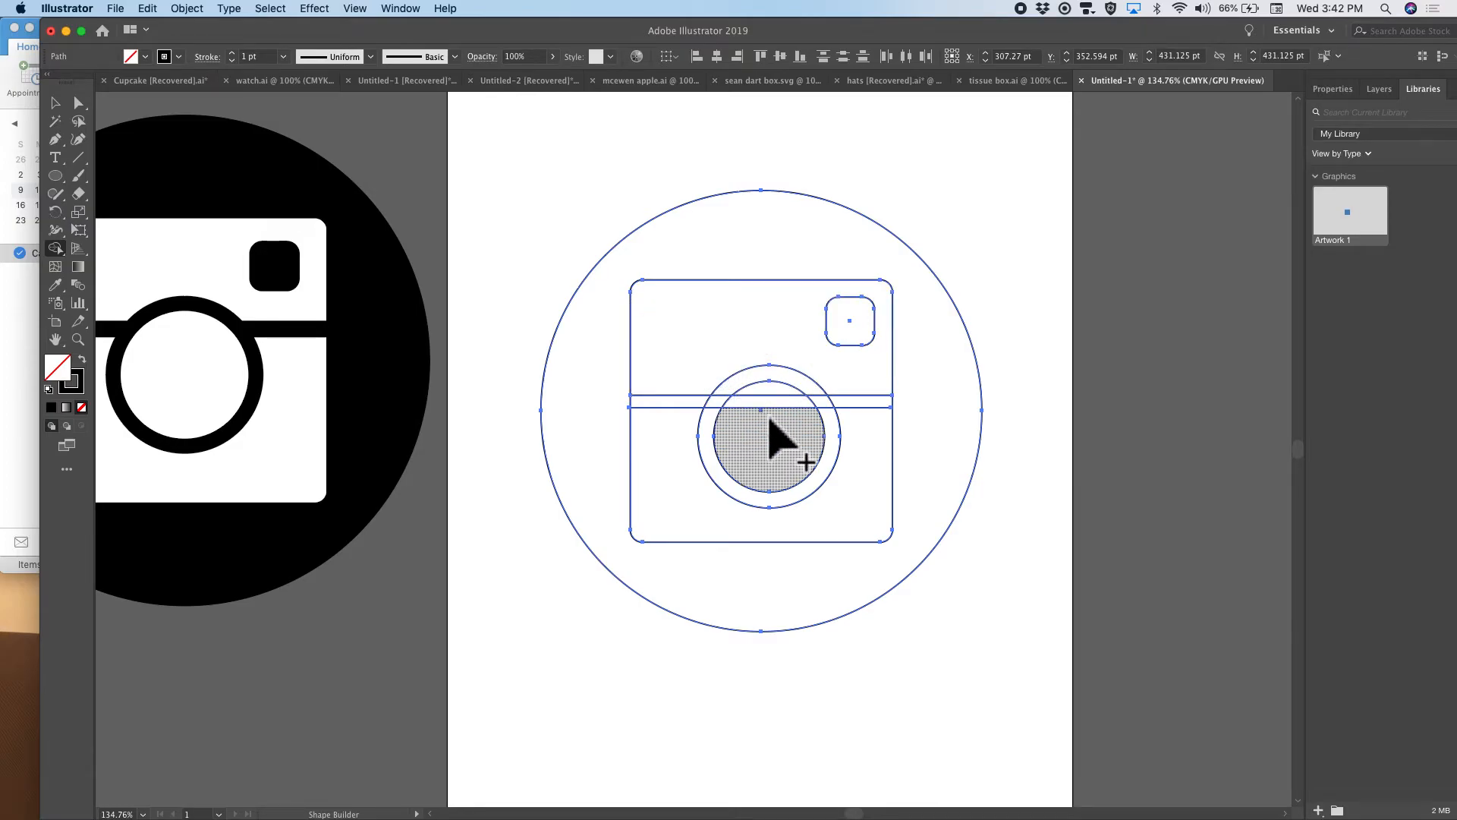
left_click_drag(793, 416, 780, 395)
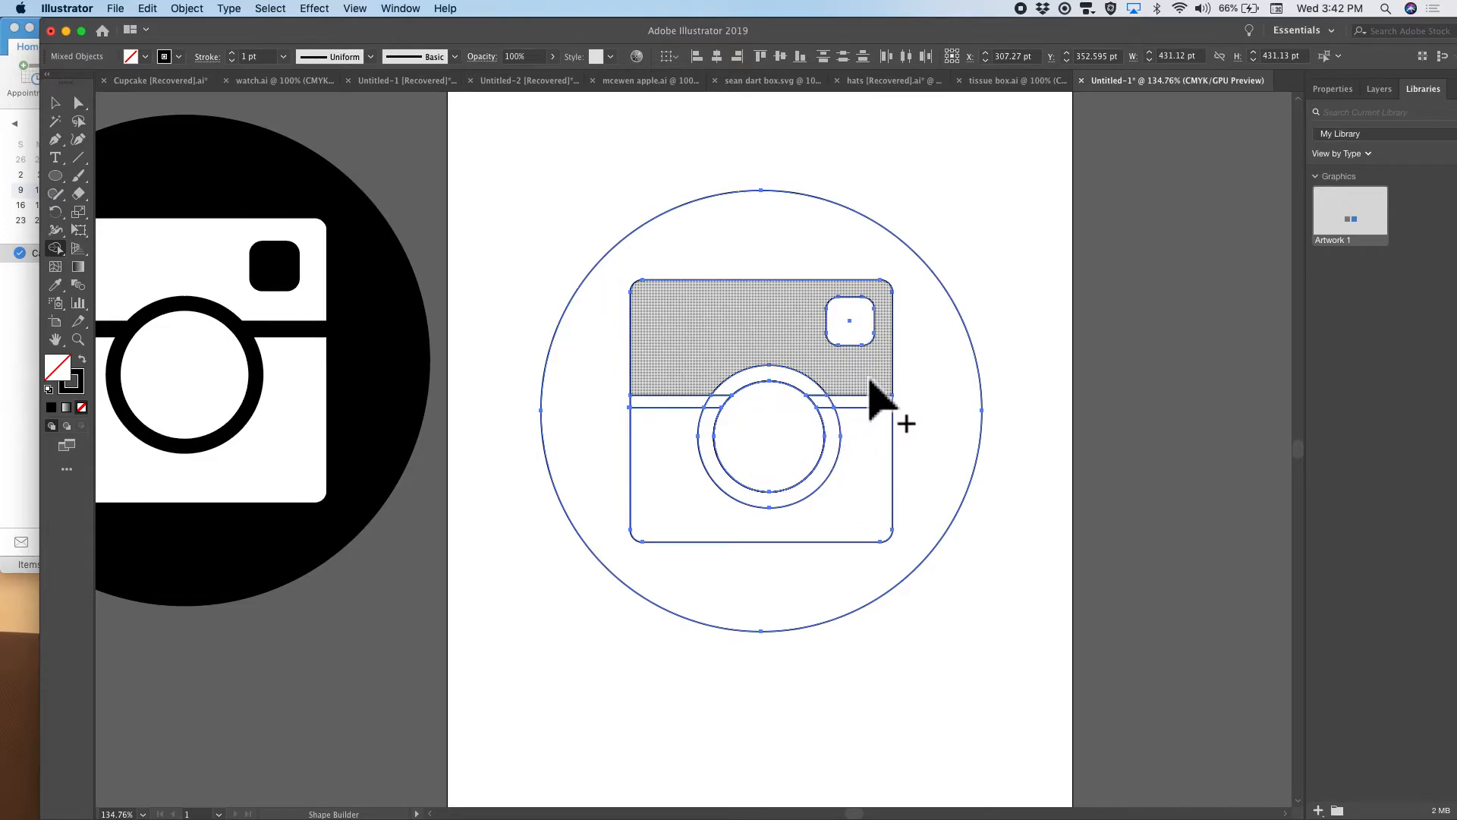
- Merge the segments between the two lens circles into one continuous ring with Shape Builder
scroll(875, 383, "up", 5)
scroll(875, 383, "up", 2)
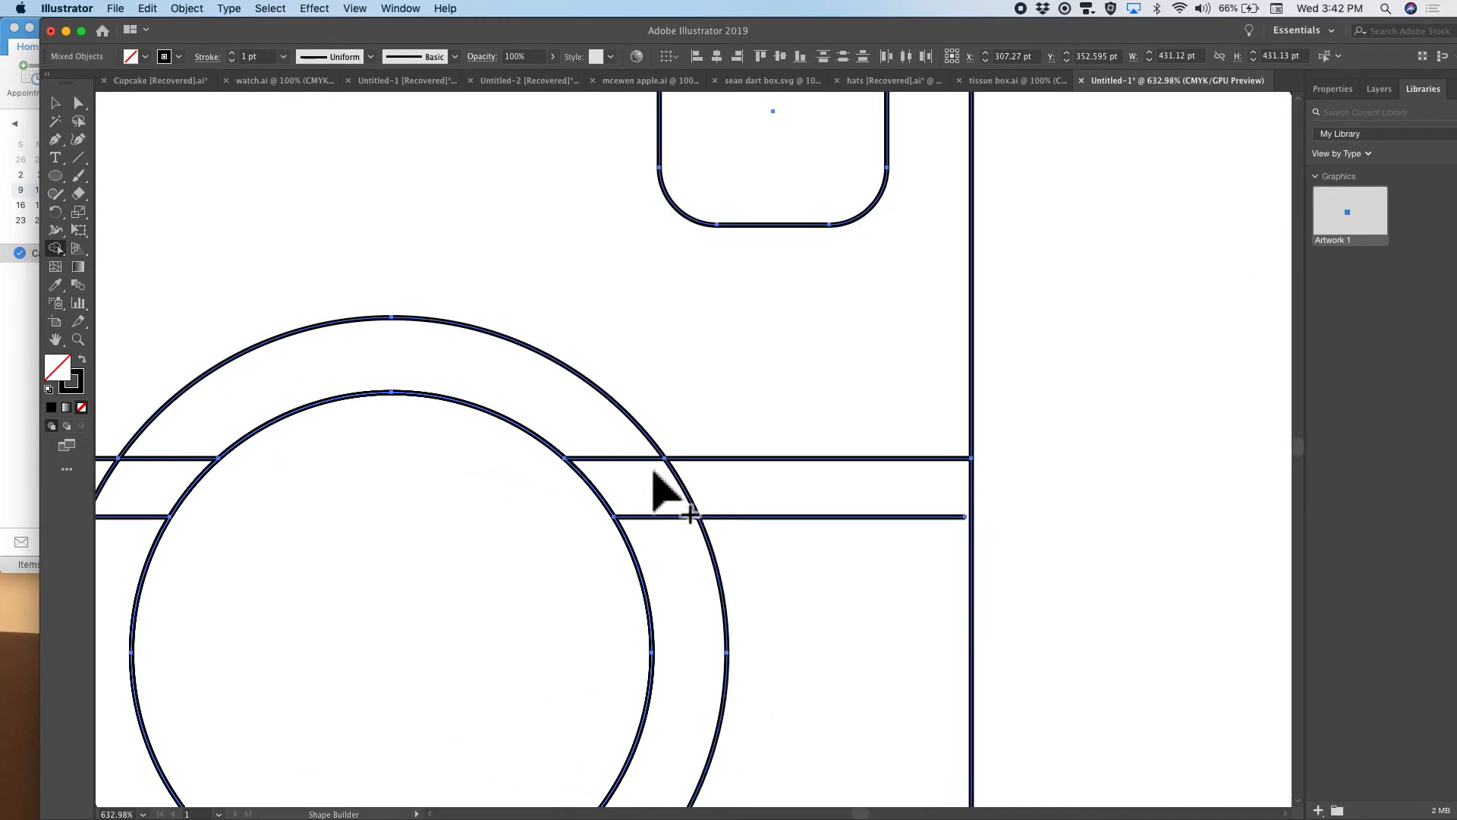
left_click_drag(591, 429, 676, 553)
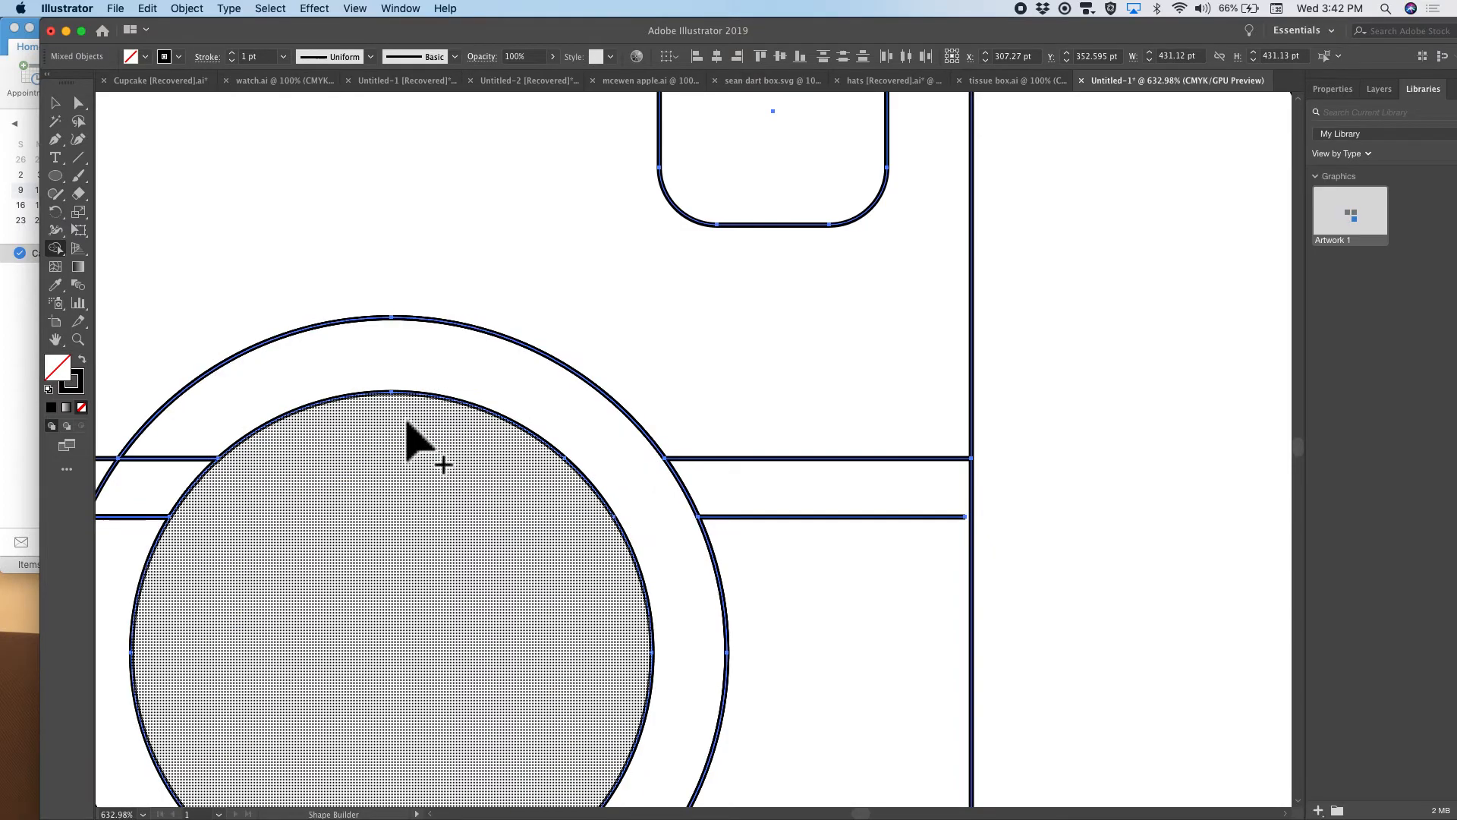
left_click_drag(222, 431, 130, 559)
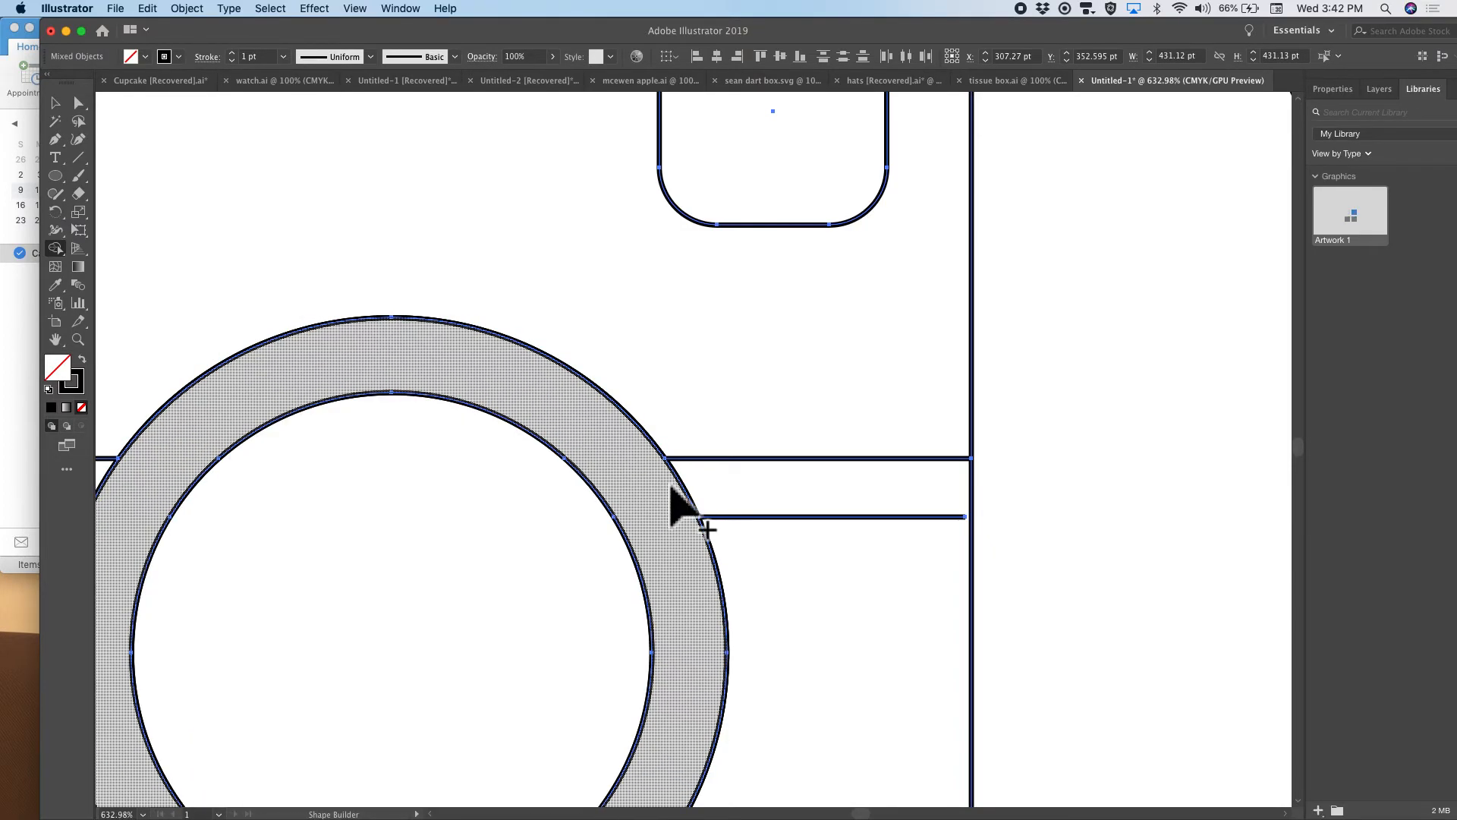
mouse_move(650, 481)
left_mouse_down()
mouse_move(741, 498)
mouse_move(638, 465)
left_mouse_up()
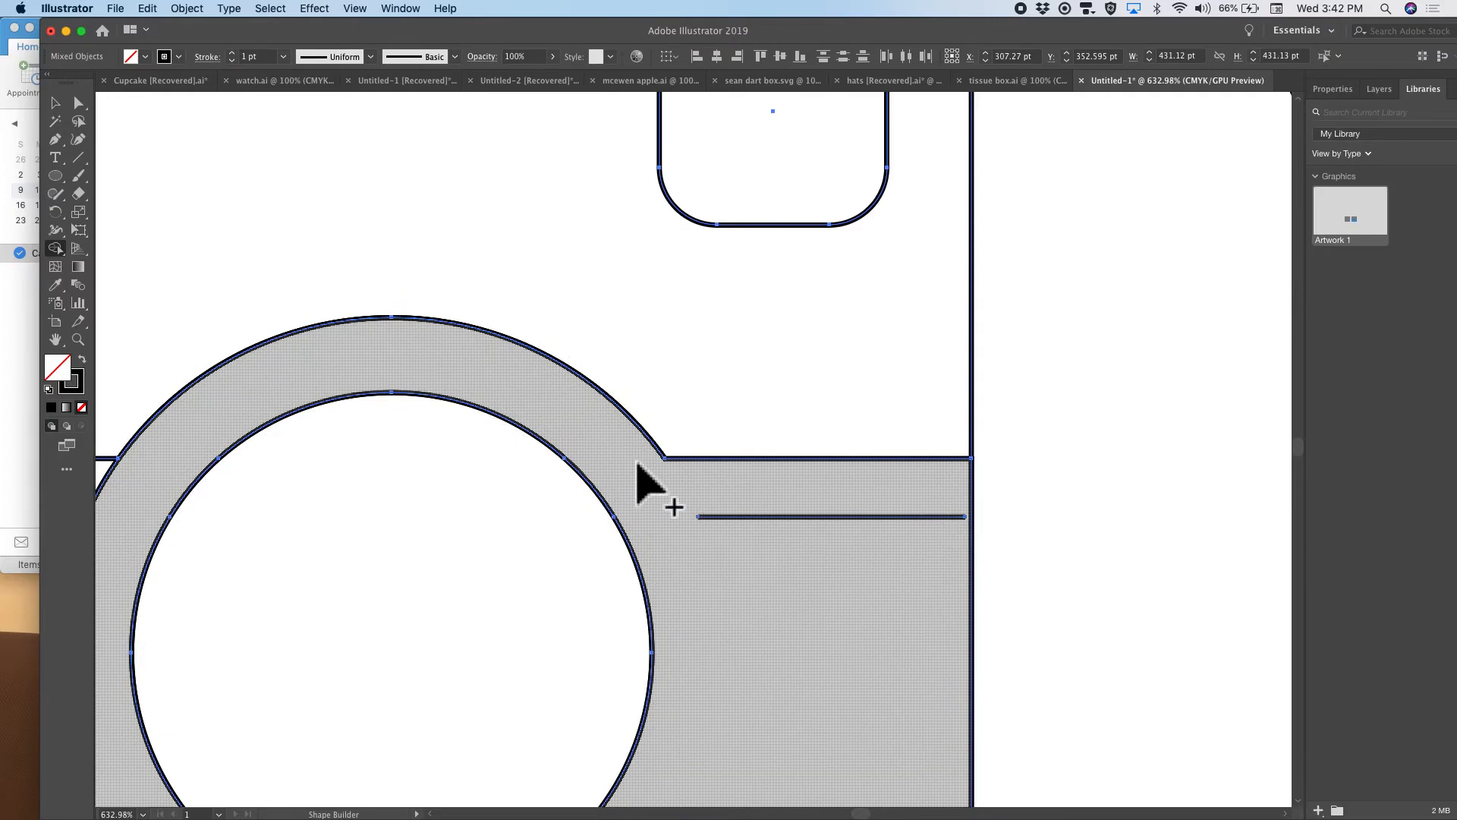
key("super+z")
scroll(771, 520, "down", 4)
scroll(774, 516, "left", 3)
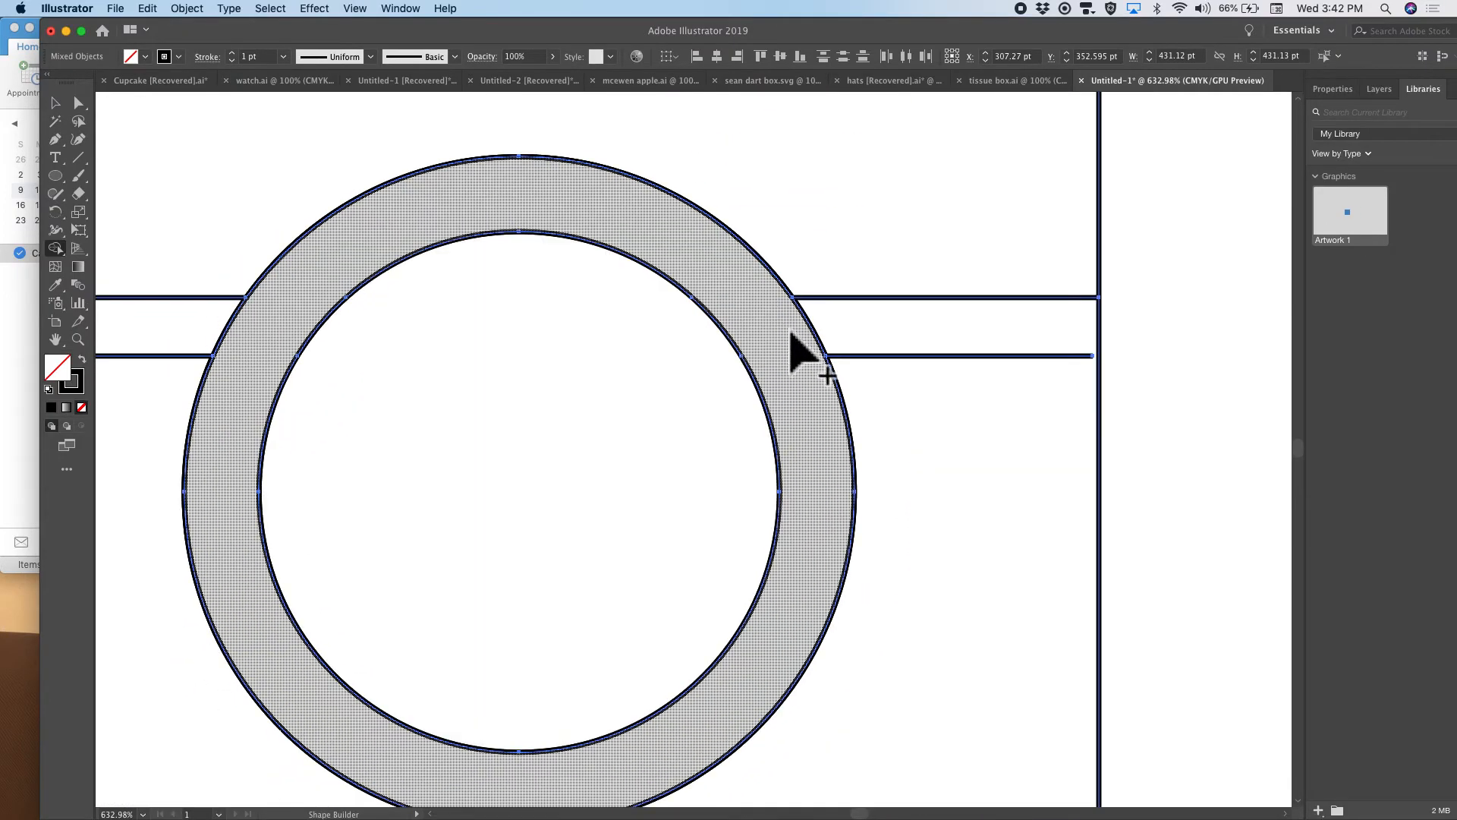
left_click_drag(849, 322, 796, 328)
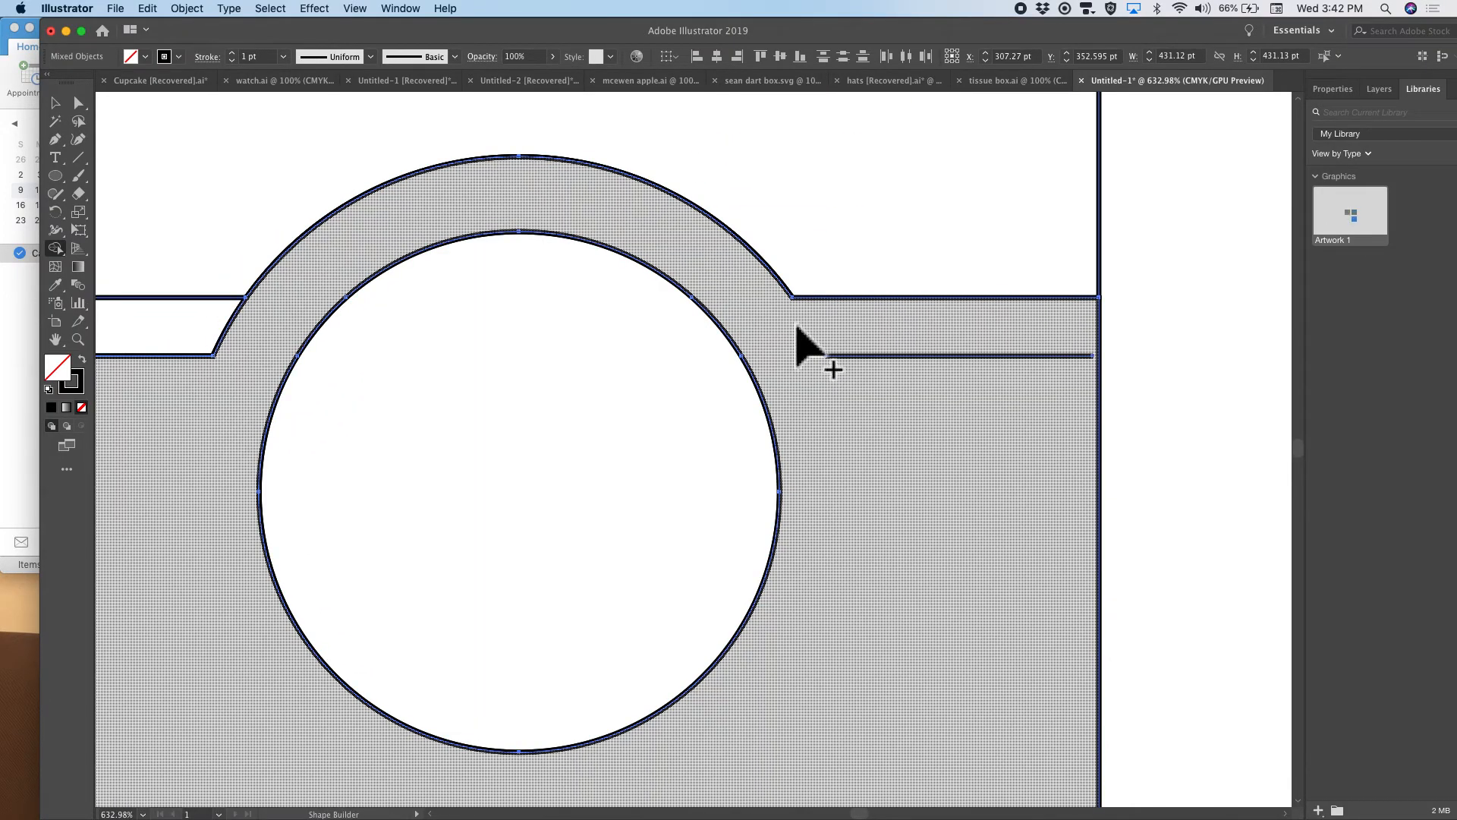
left_click(934, 450)
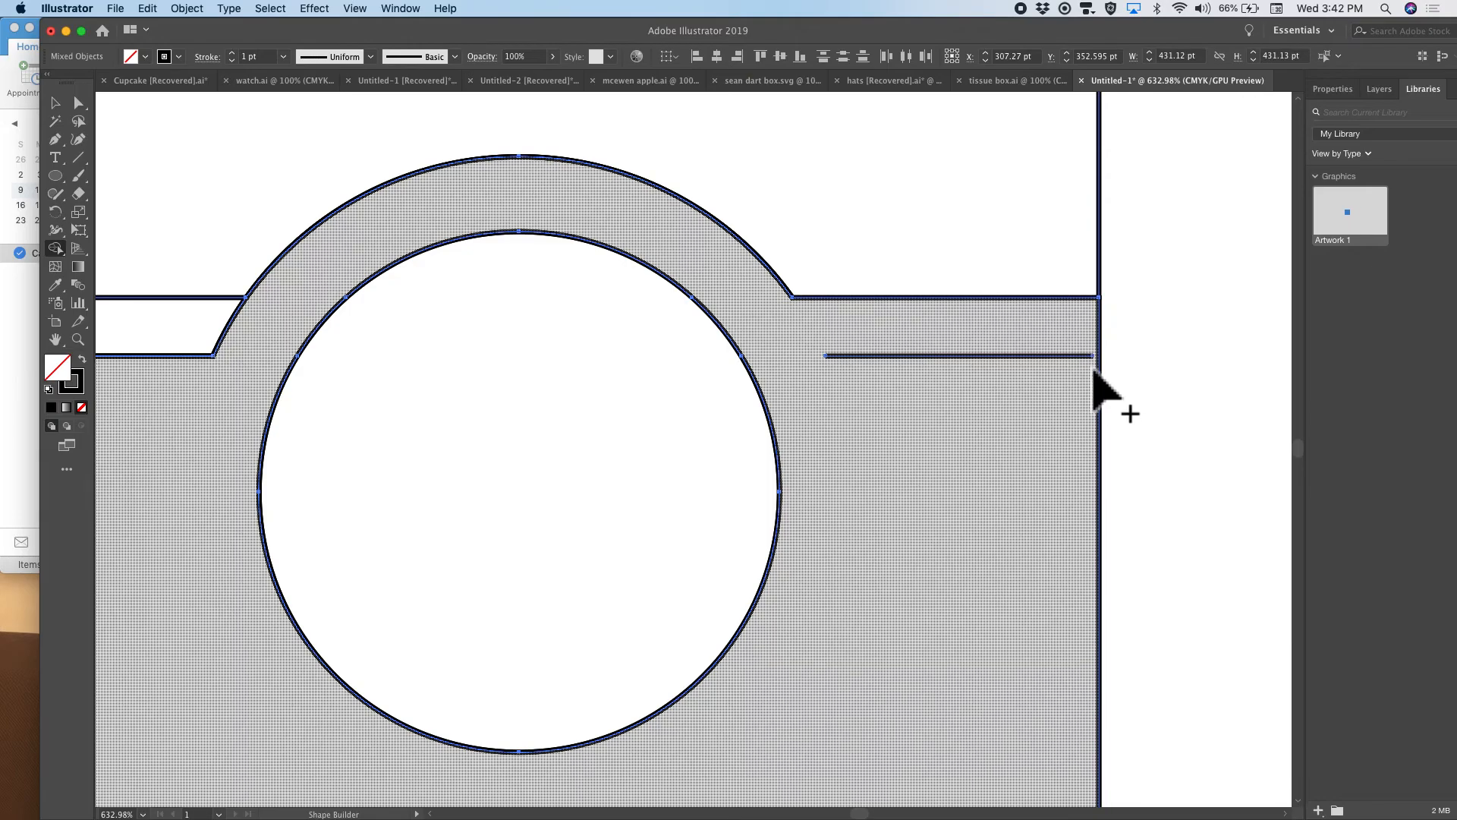
key("super+z")
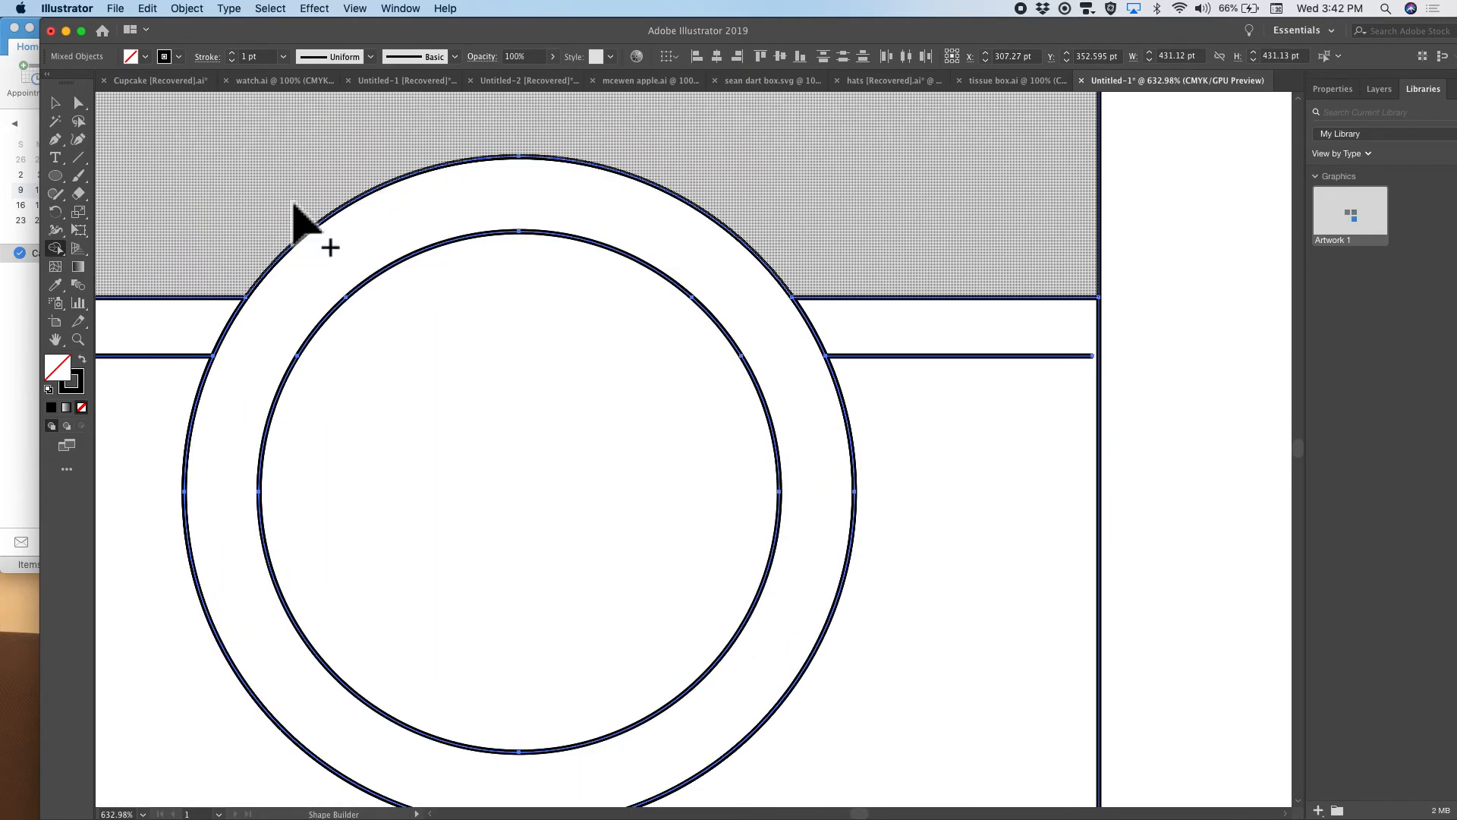
- Extend the lower line segment on the lens's right side to about 57 pt wide so it meets the camera body's right edge
left_click(56, 103)
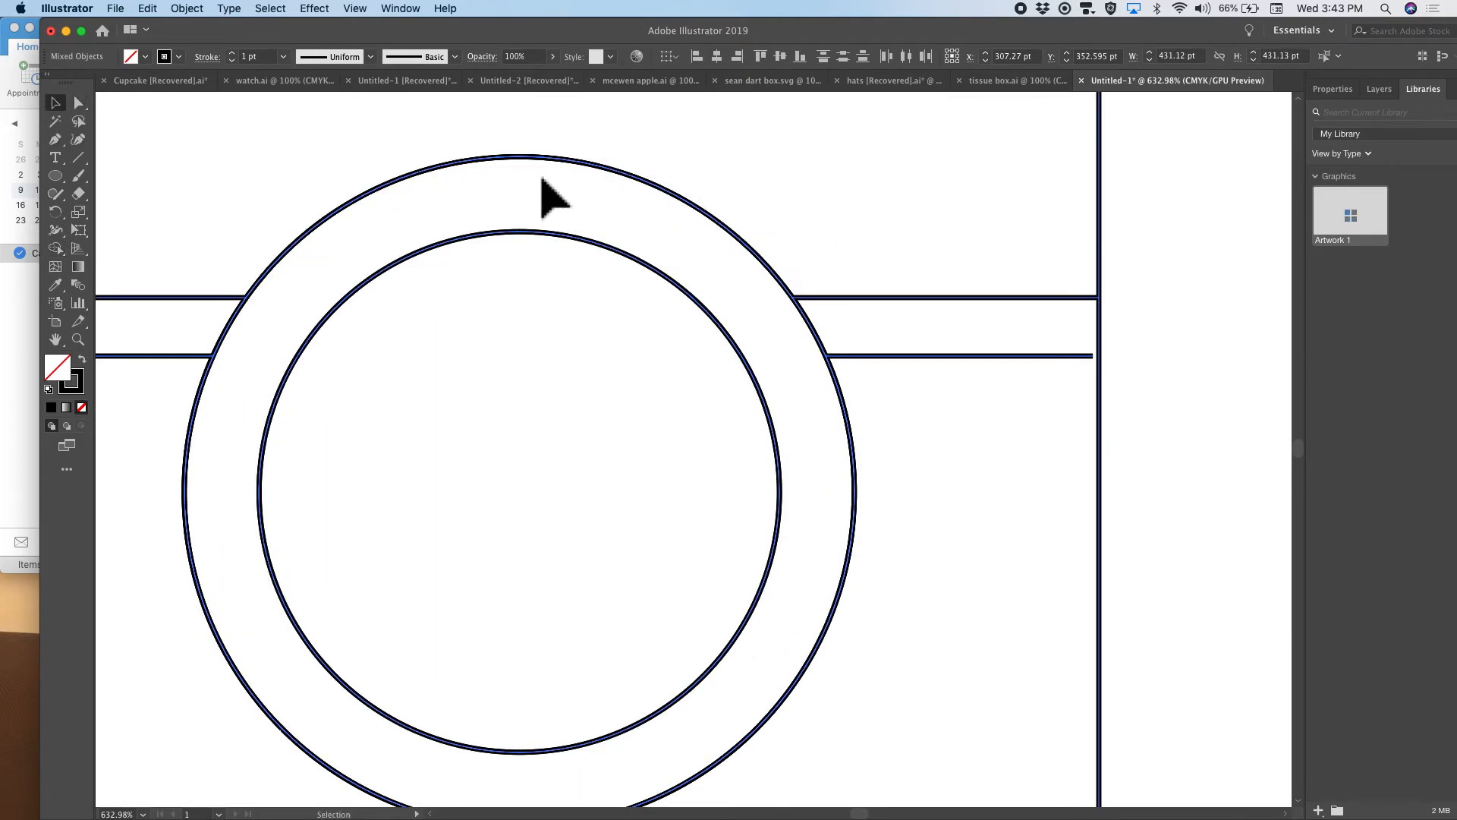
left_click_drag(1093, 357, 1101, 357)
left_click(1103, 361)
left_click(1079, 356)
left_click_drag(1100, 355, 1105, 356)
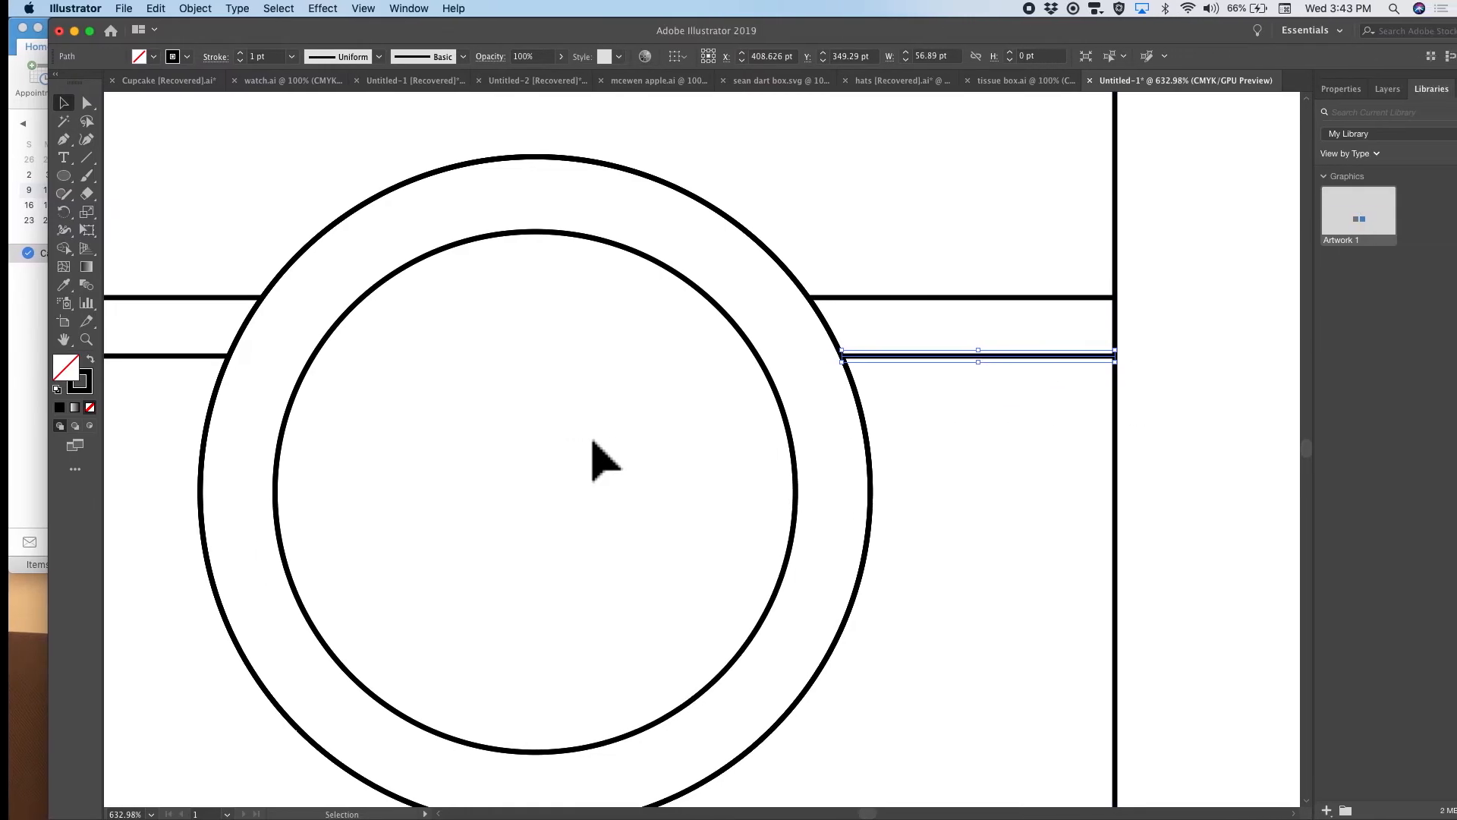
left_click(611, 442)
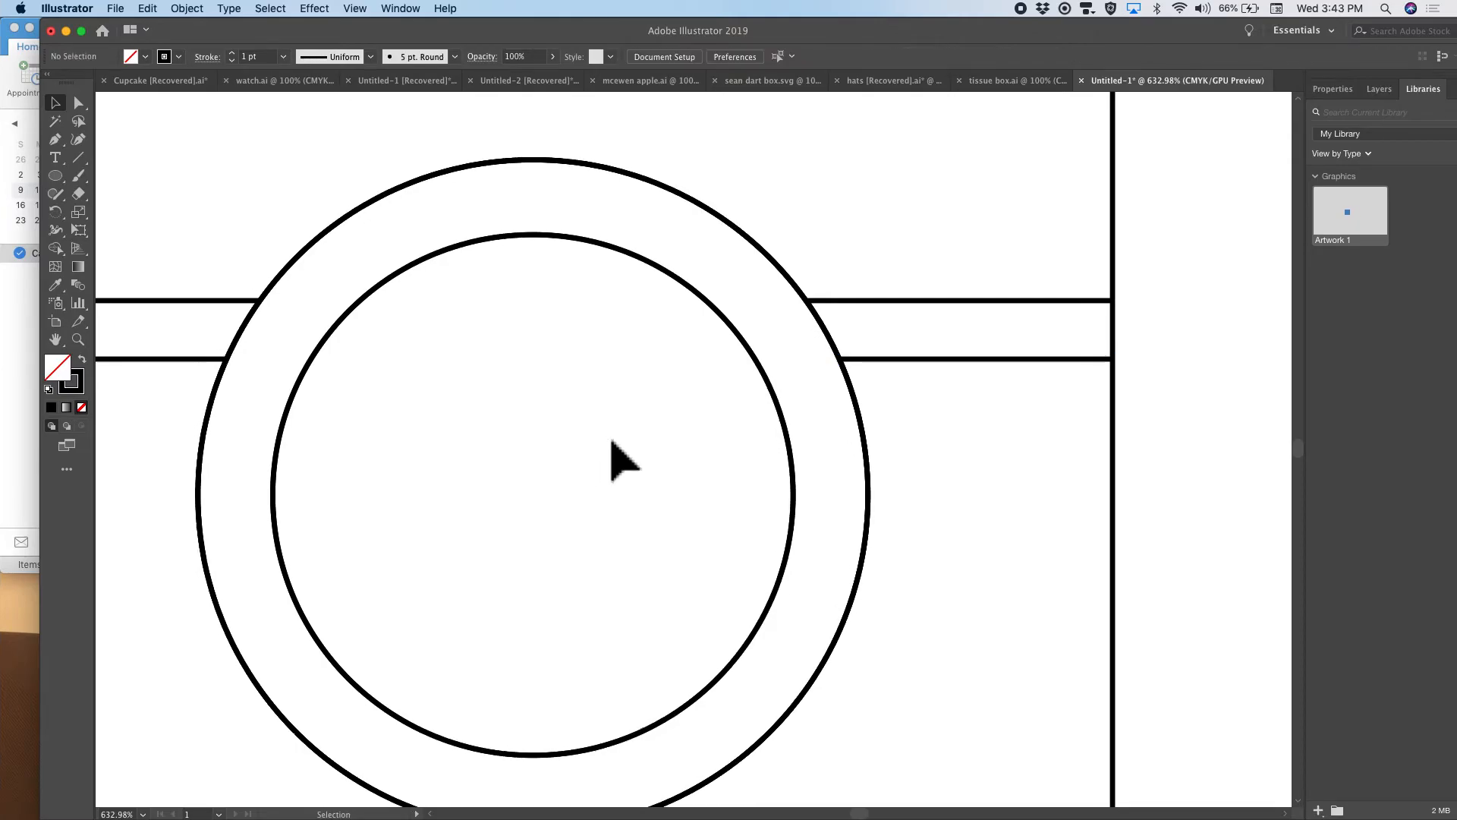
scroll(612, 441, "left", 10)
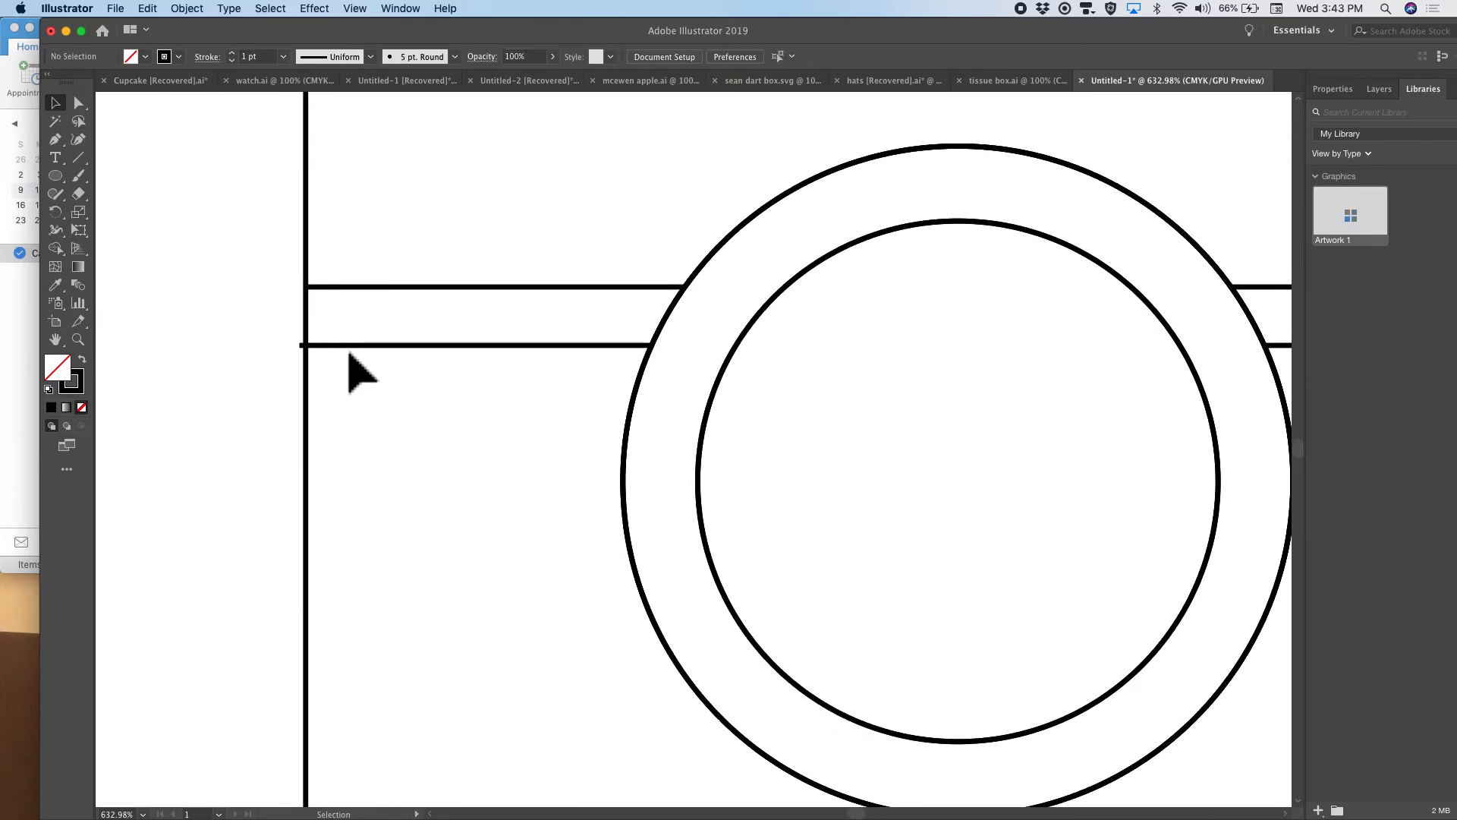
left_click(348, 347)
left_click(444, 402)
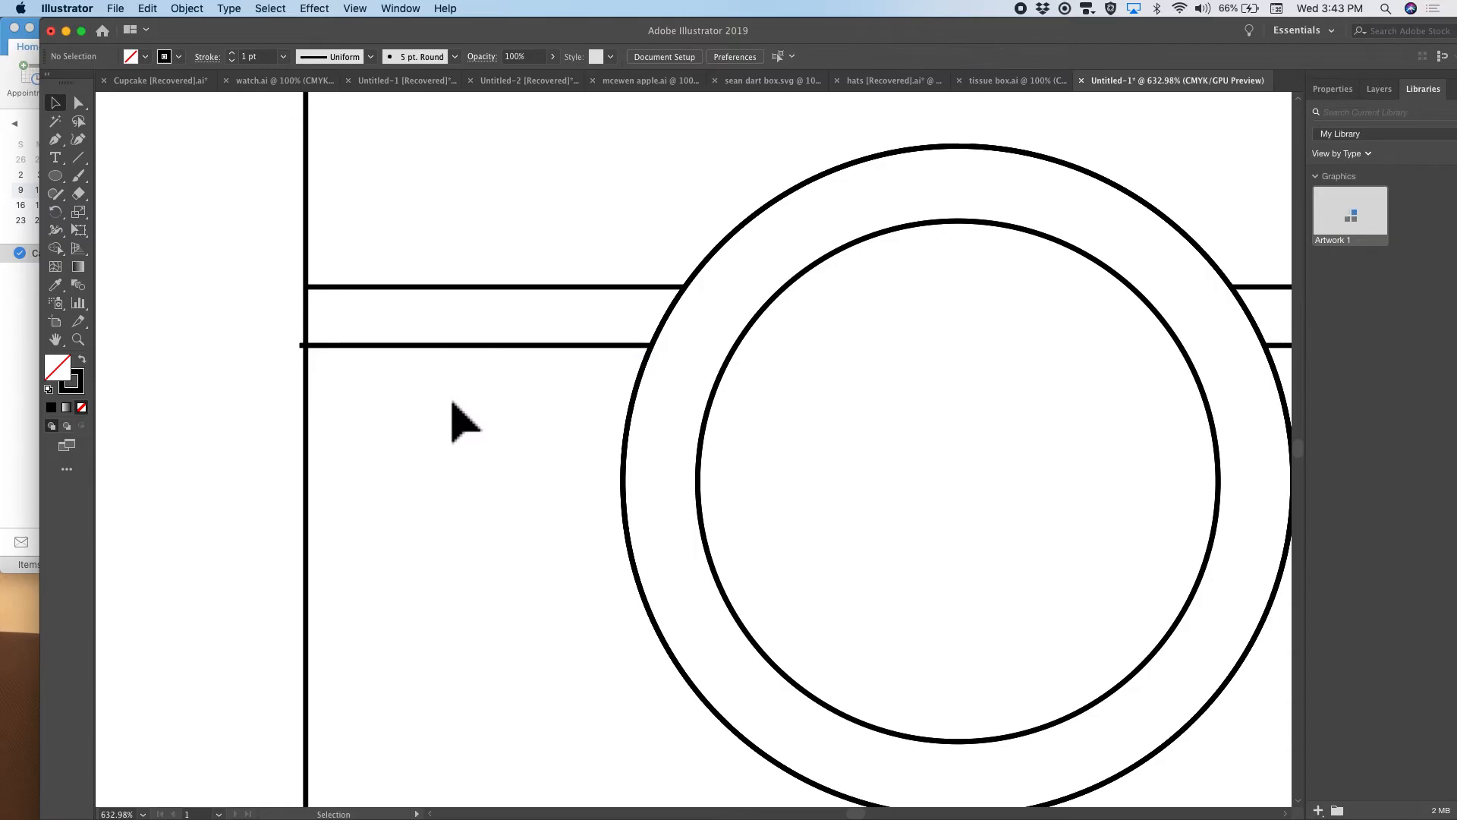
- Select all artwork and use Shape Builder to merge the lens ring with the stripe sections on both sides
scroll(931, 444, "right", 10)
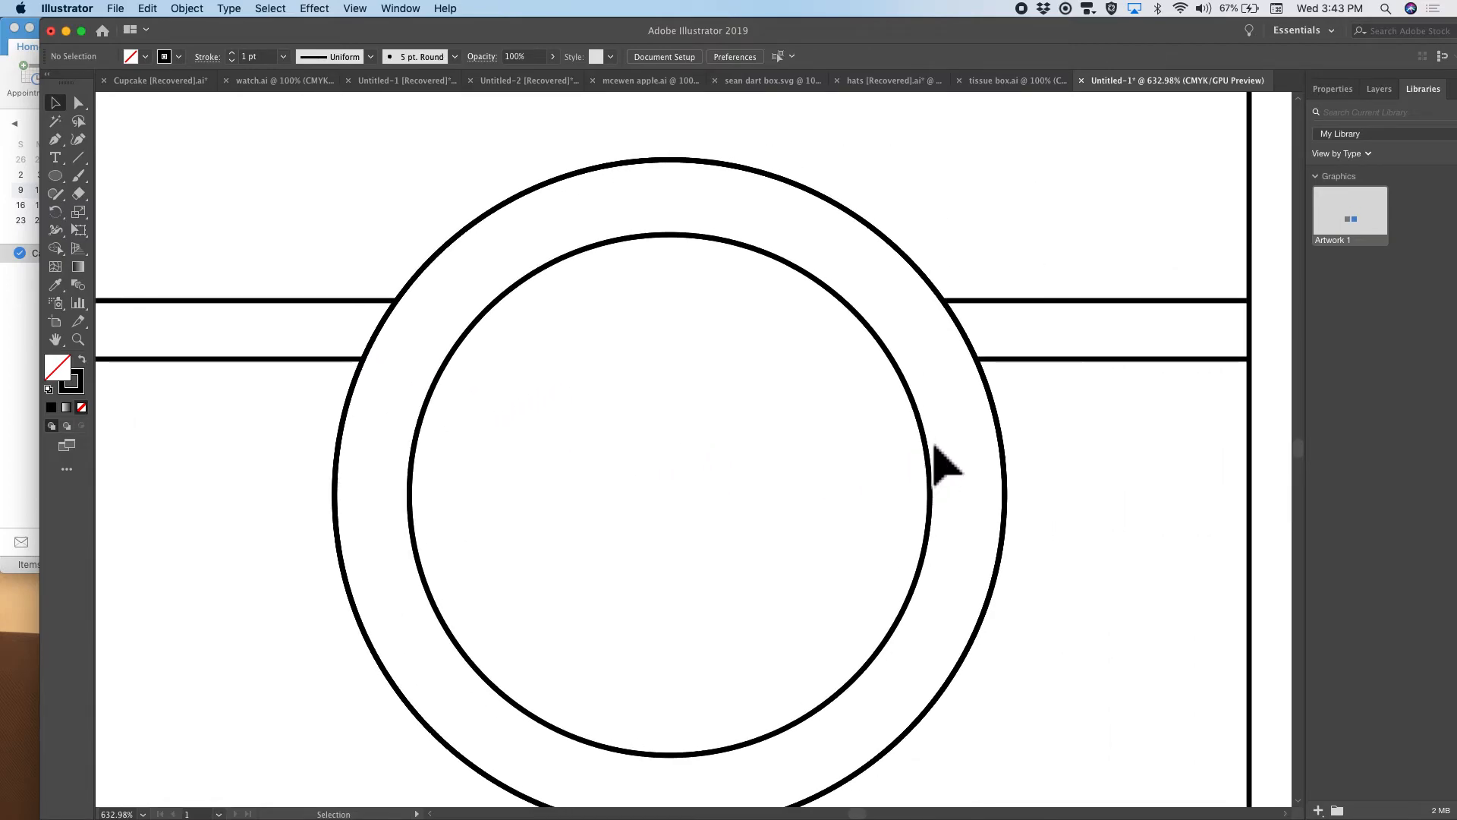
scroll(250, 265, "down", 10)
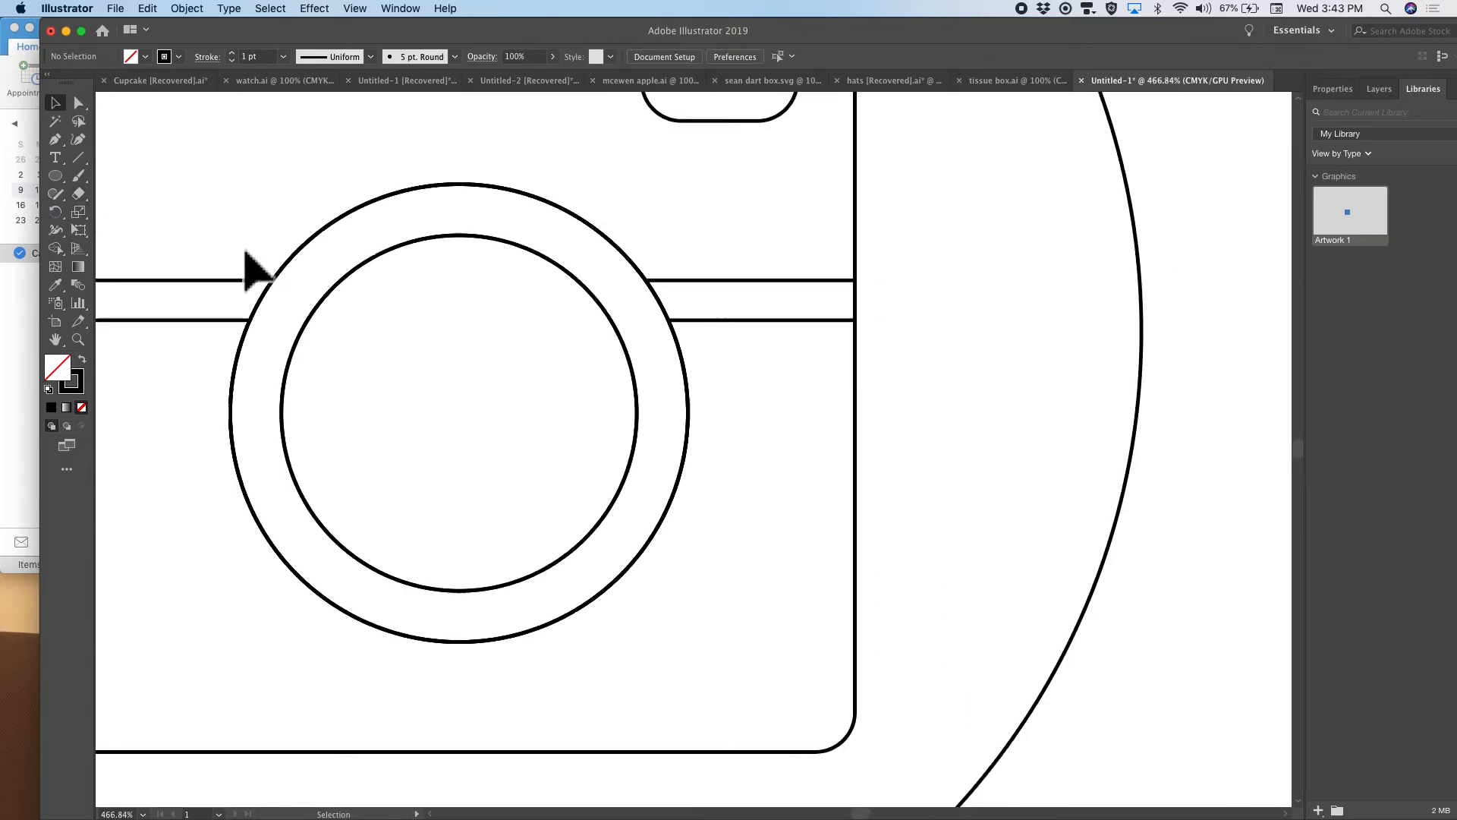
scroll(251, 265, "left", 3)
scroll(250, 266, "up", 2)
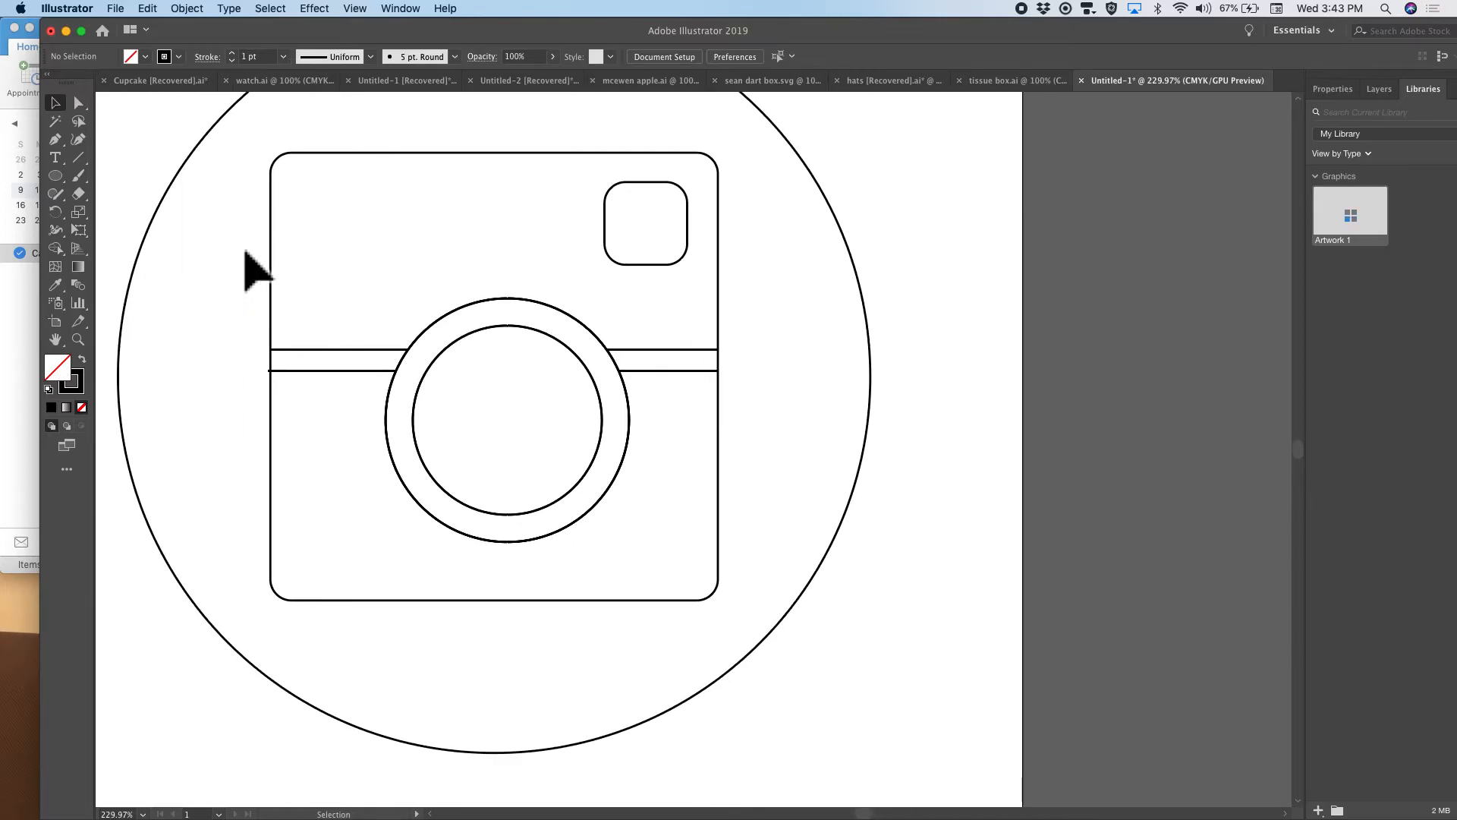
key("super+a")
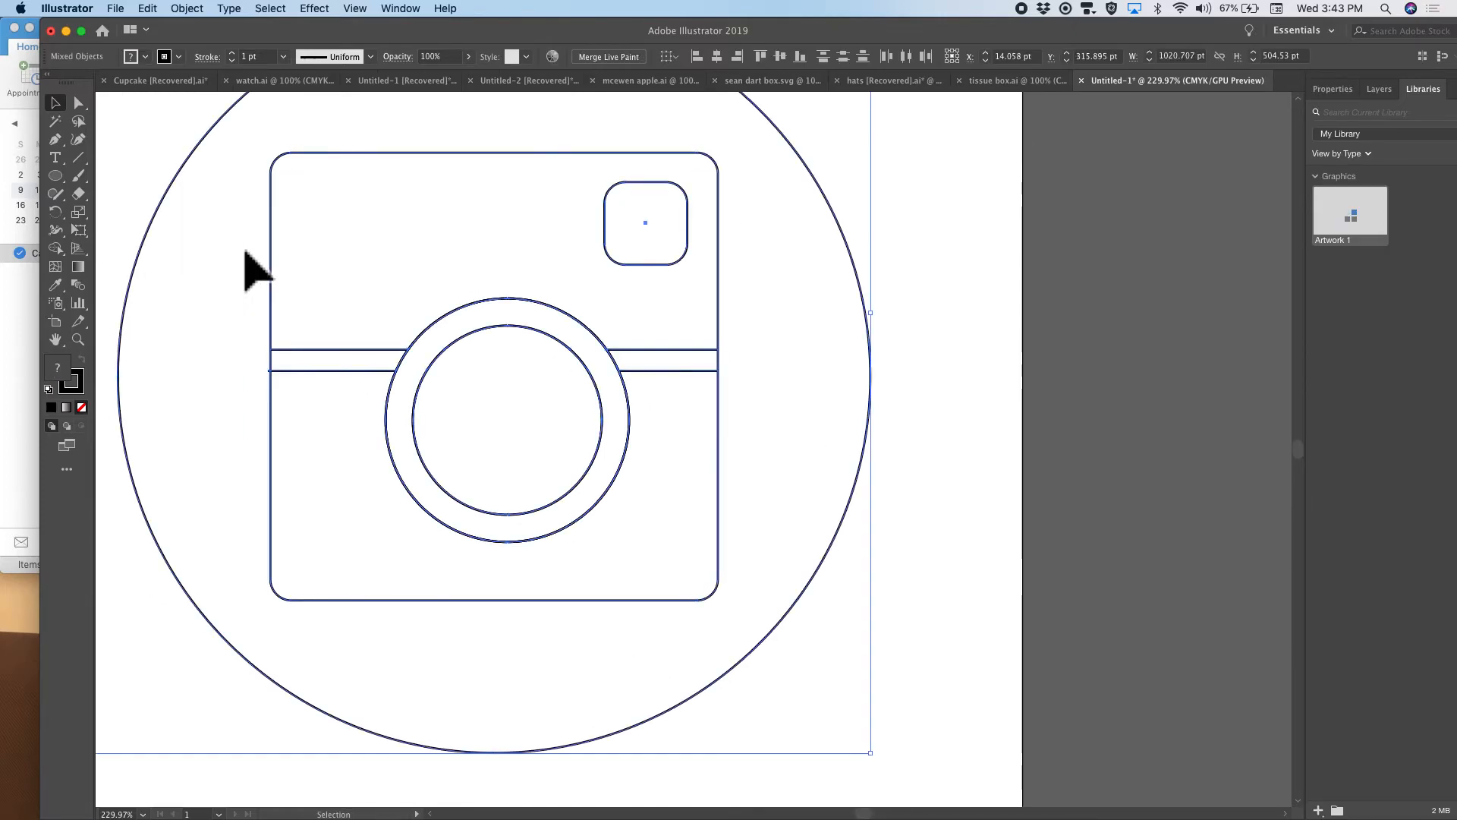
left_click(56, 249)
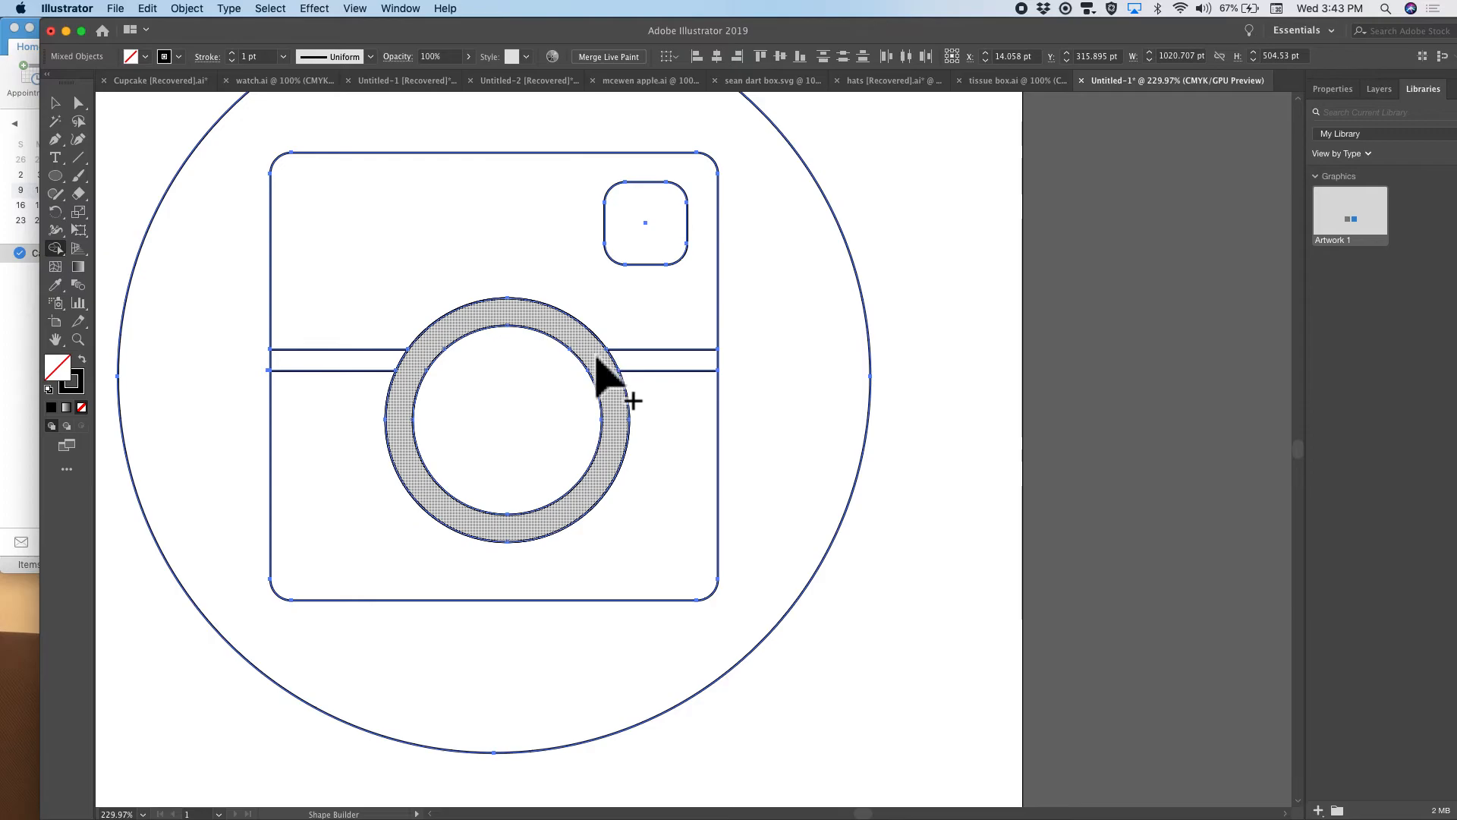
left_click_drag(610, 363, 630, 364)
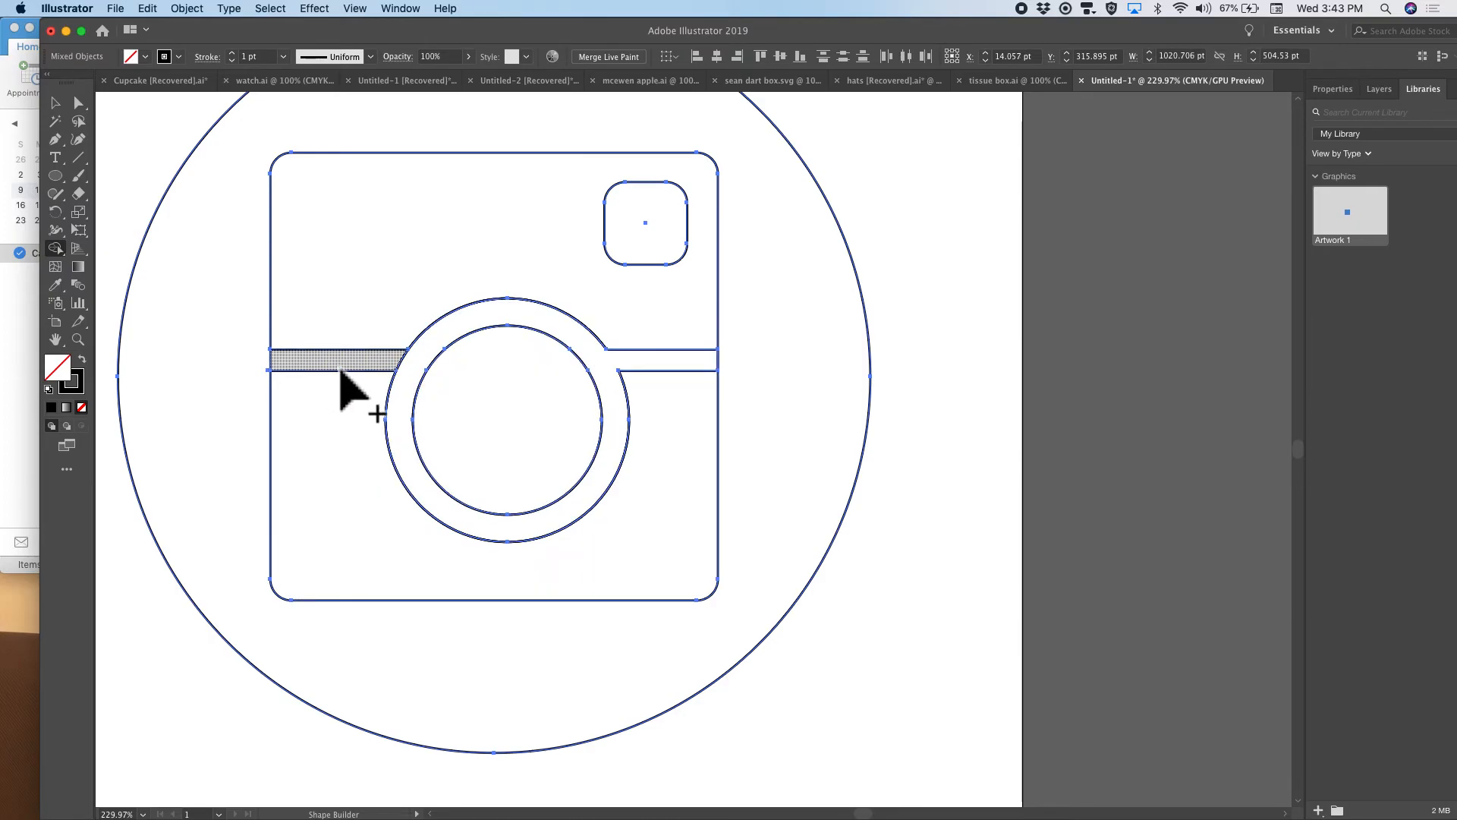
left_click_drag(382, 362, 493, 368)
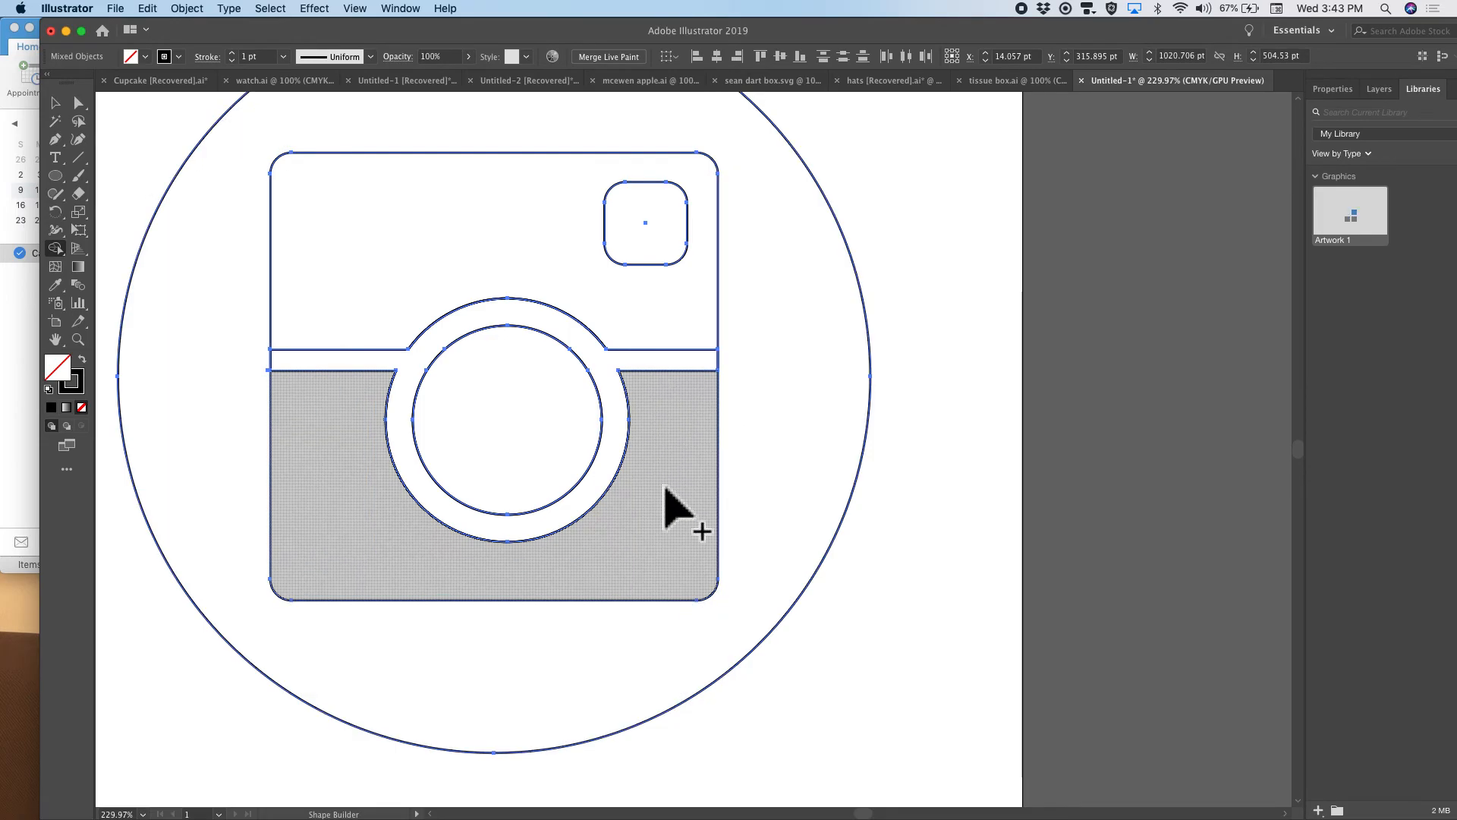
- Try to fill the area around the camera body with black using the Live Paint Bucket
scroll(402, 432, "down", 5)
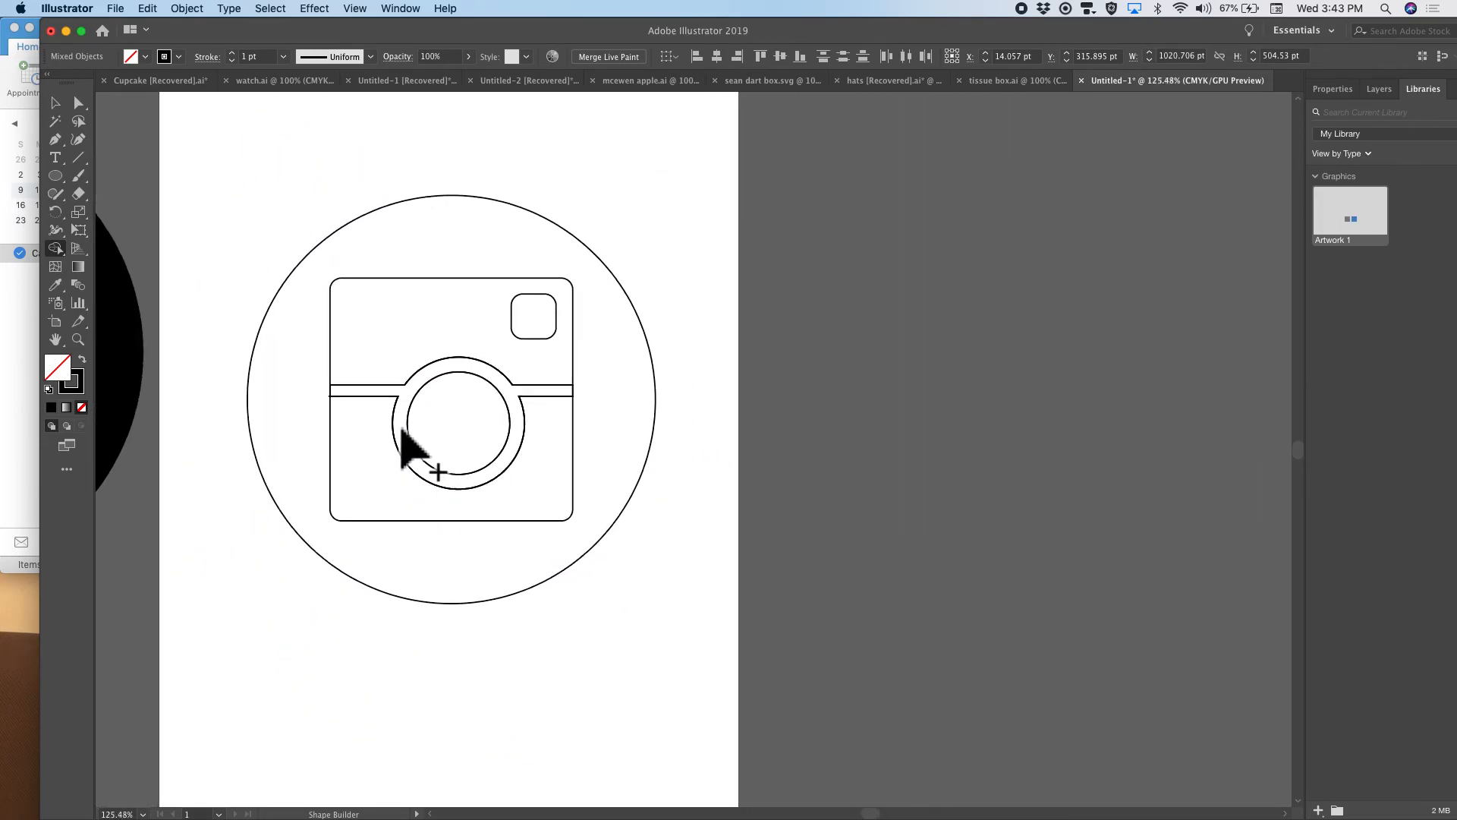
scroll(402, 431, "left", 3)
scroll(402, 431, "up", 1)
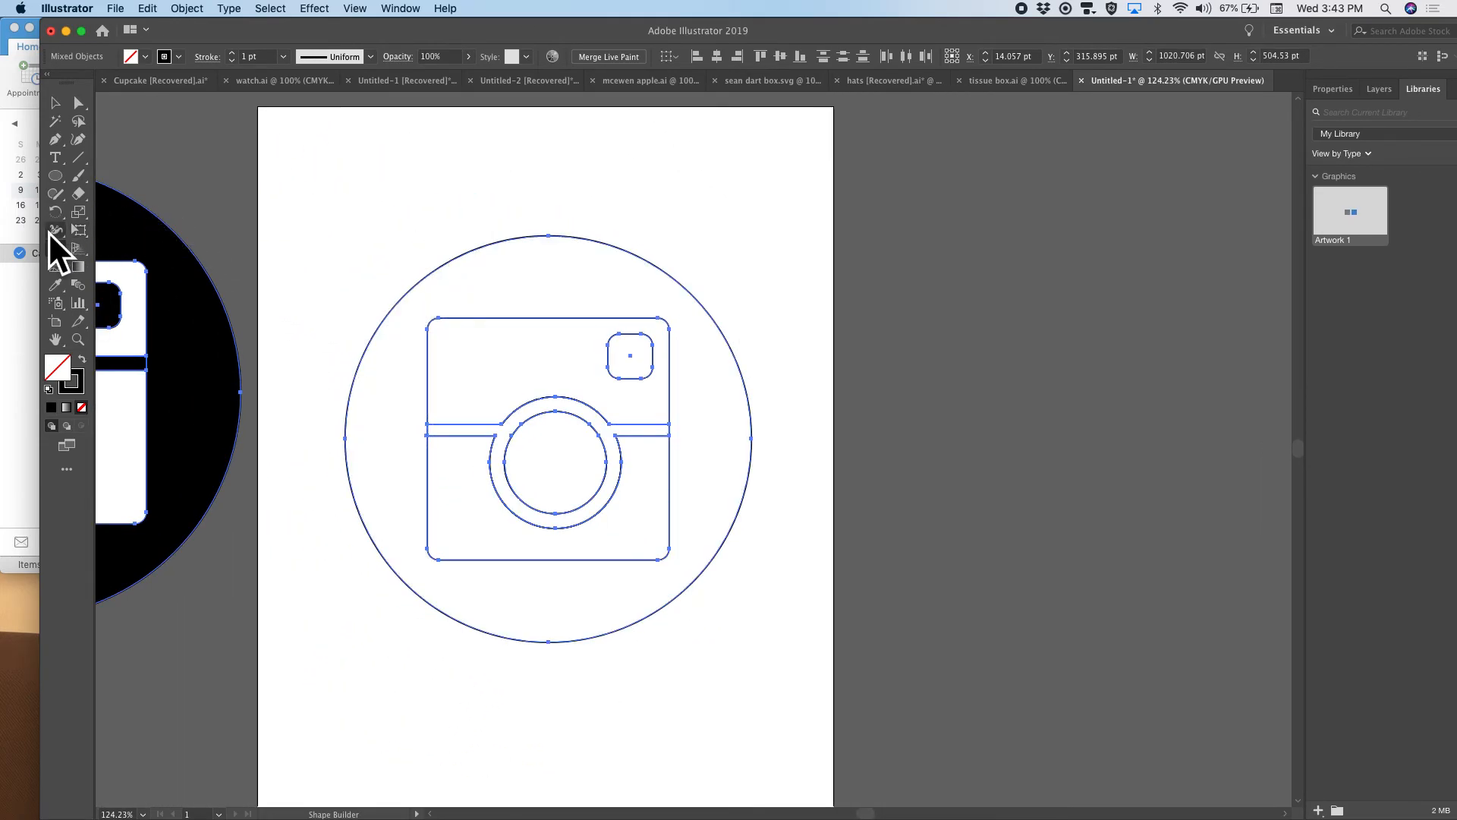
left_click(58, 248)
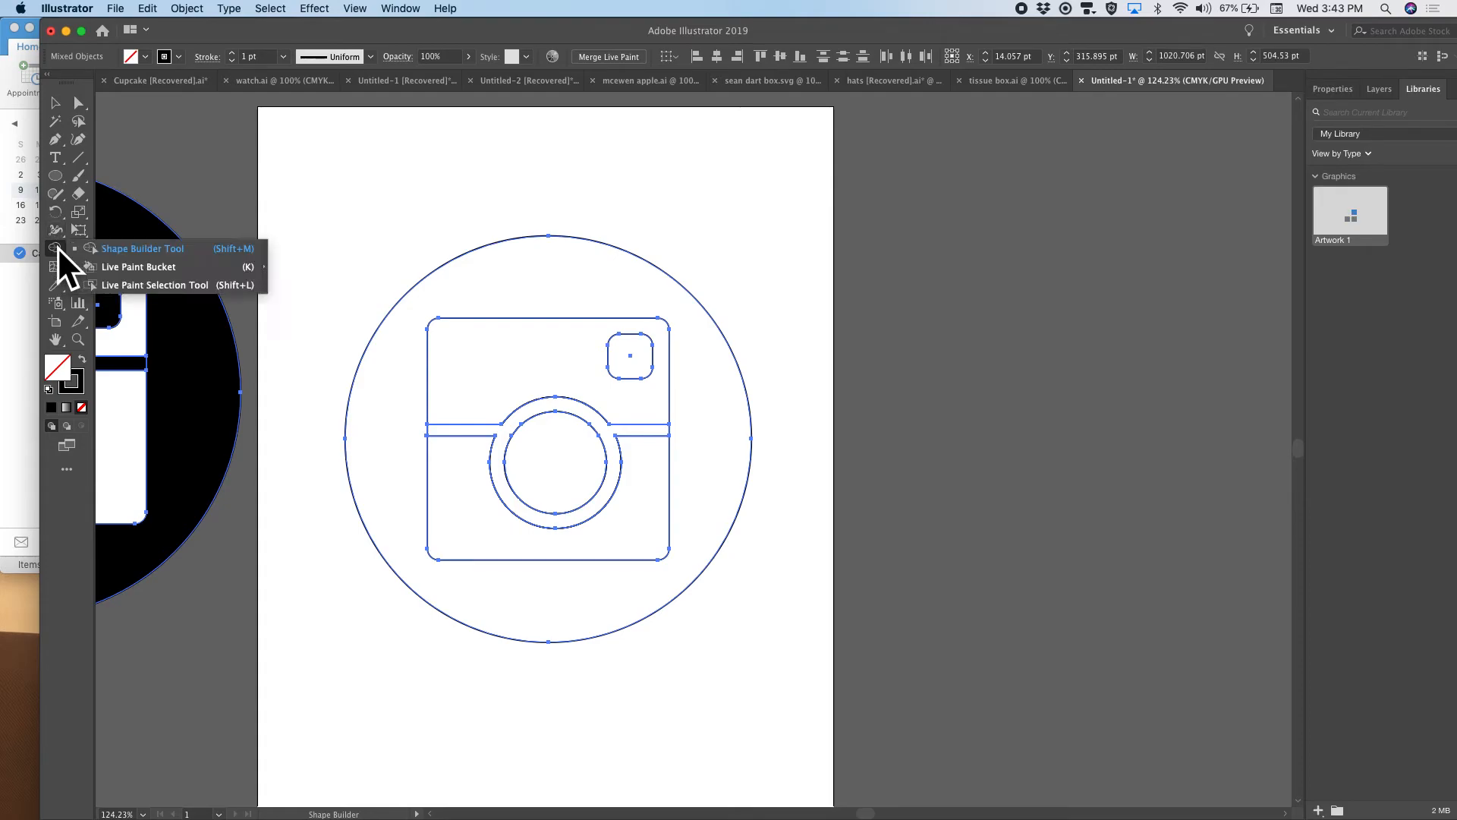
left_click(129, 265)
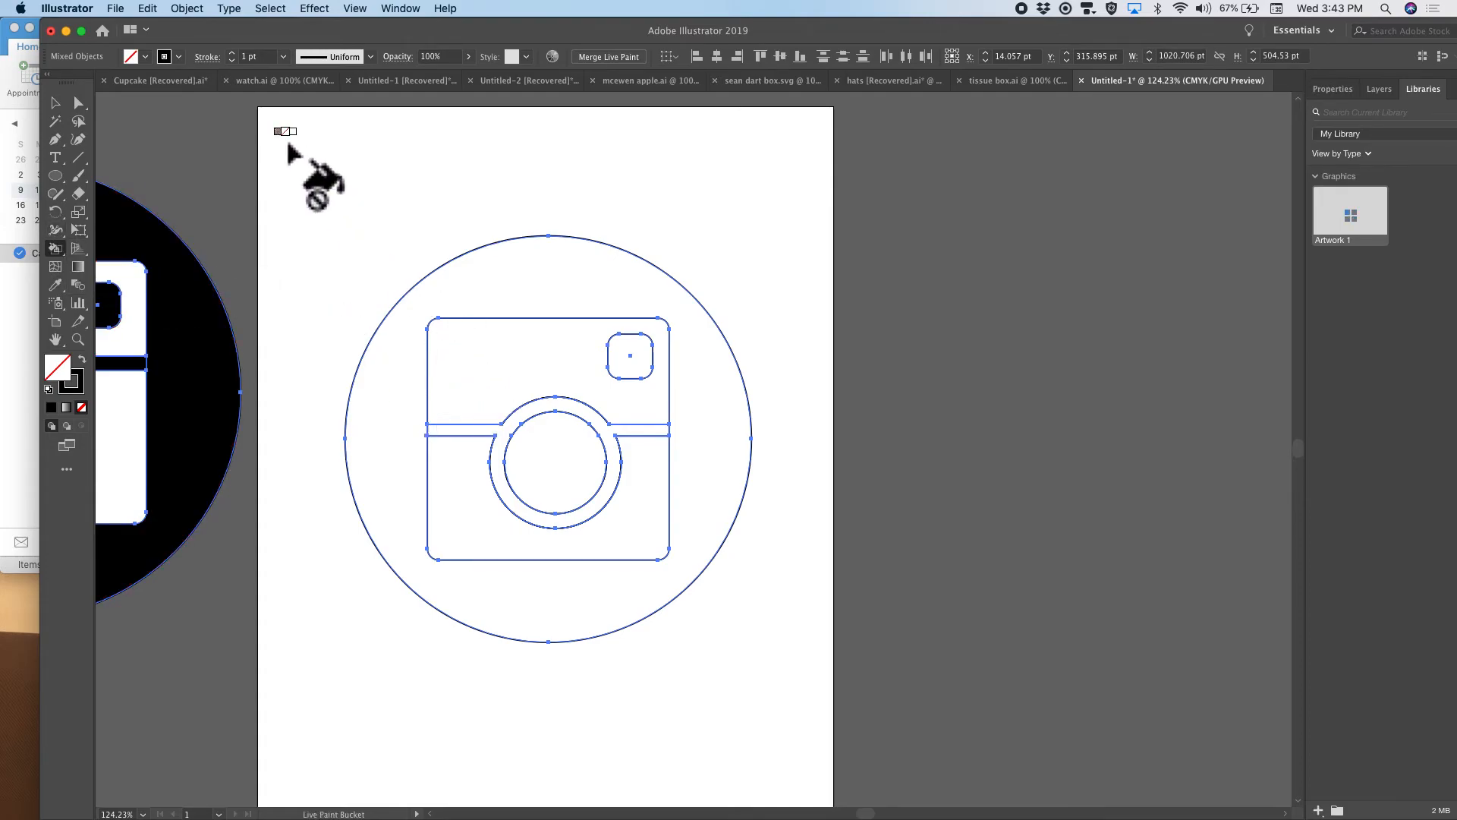
left_click(144, 57)
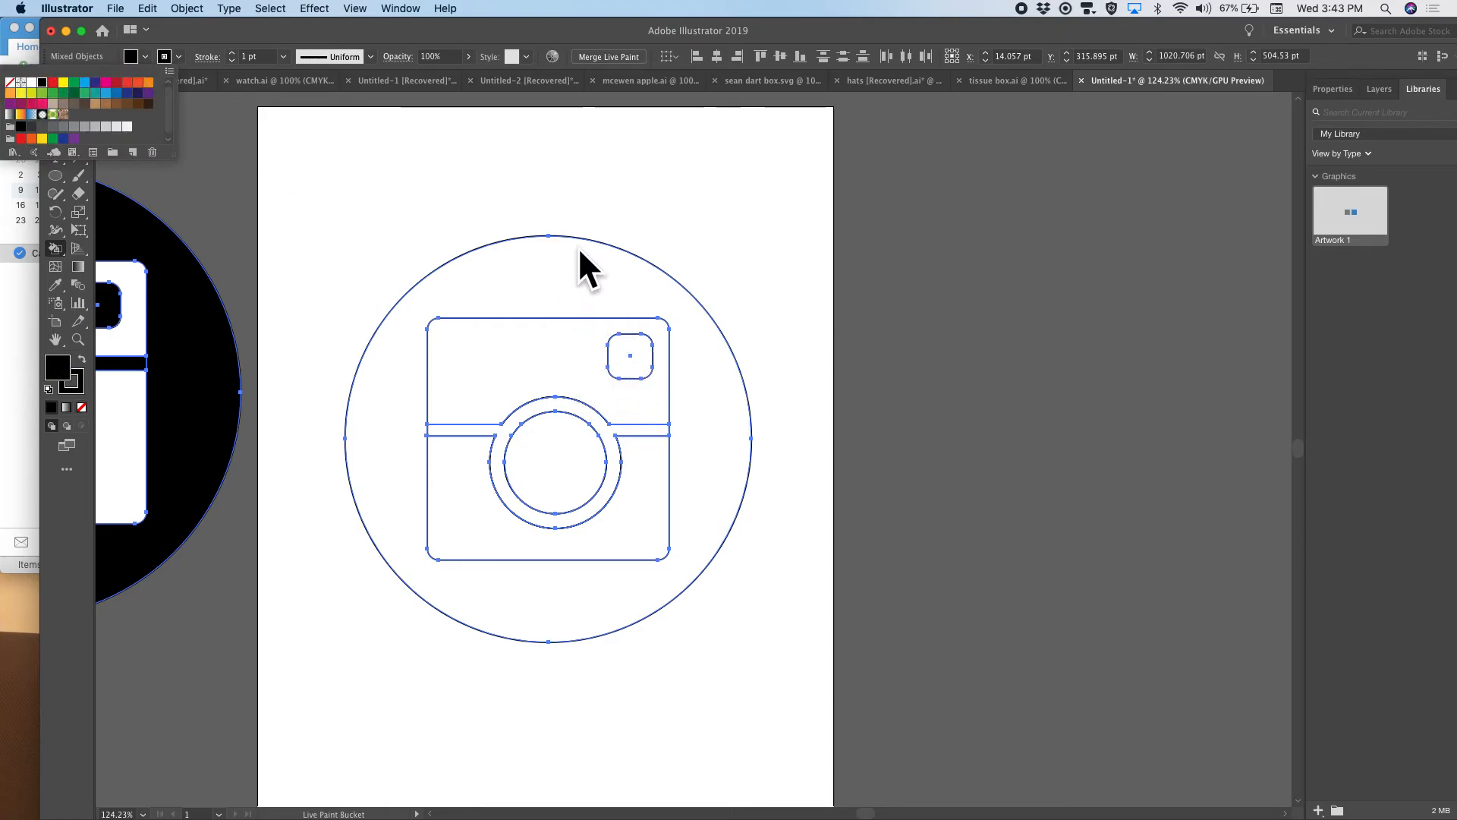
left_click(537, 315)
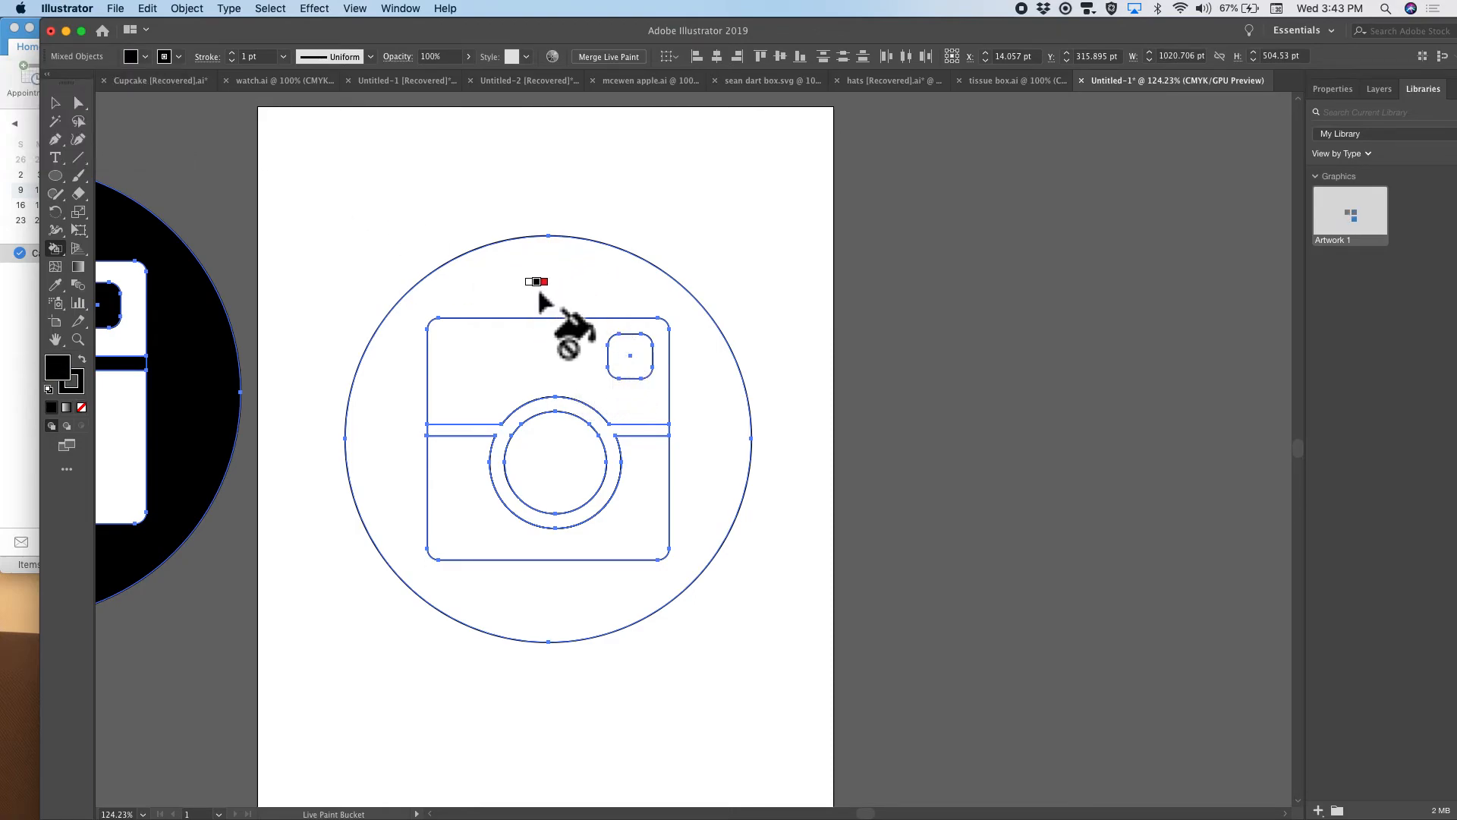
left_click(603, 306)
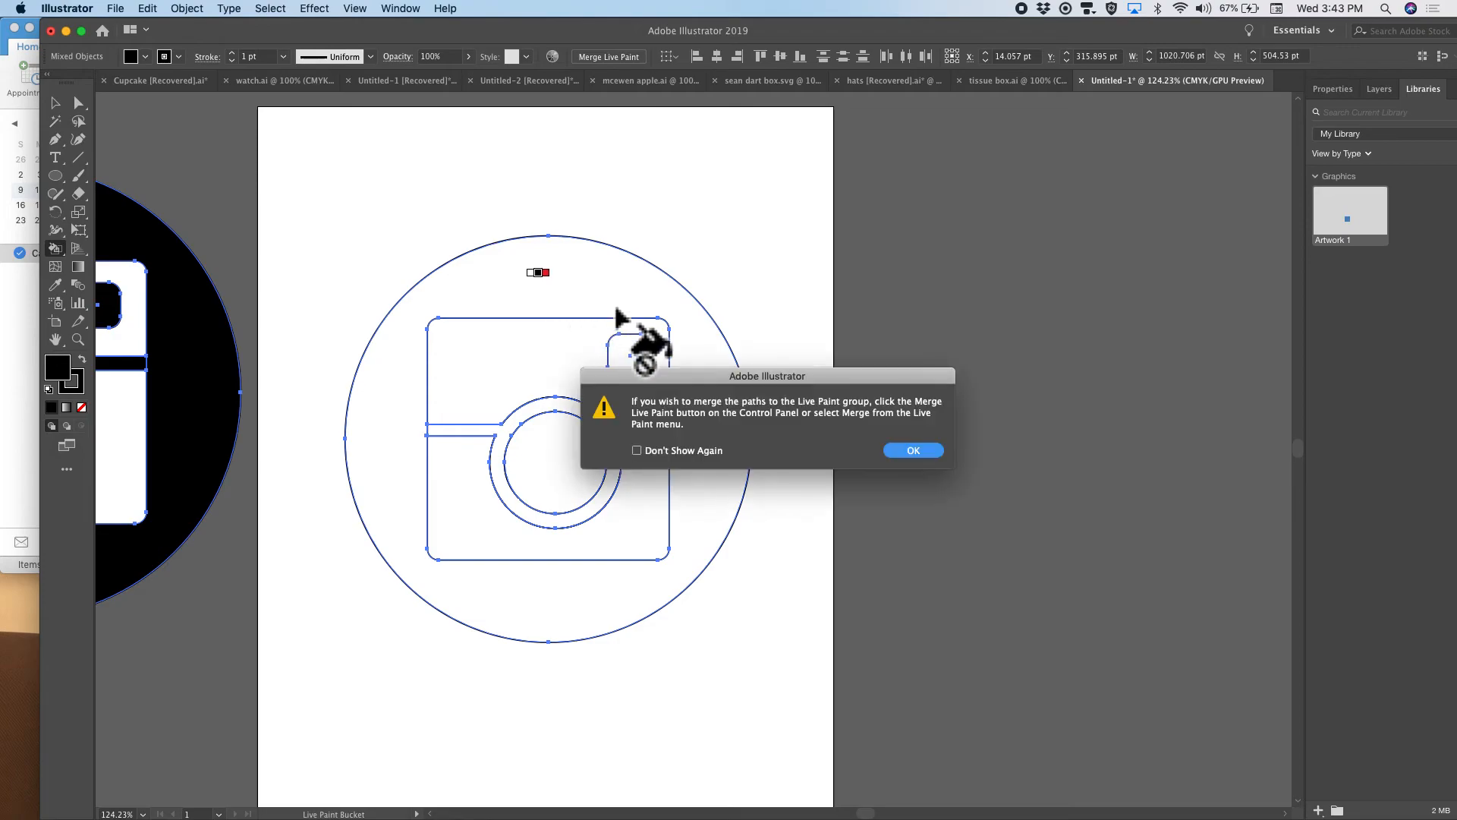
left_click(912, 450)
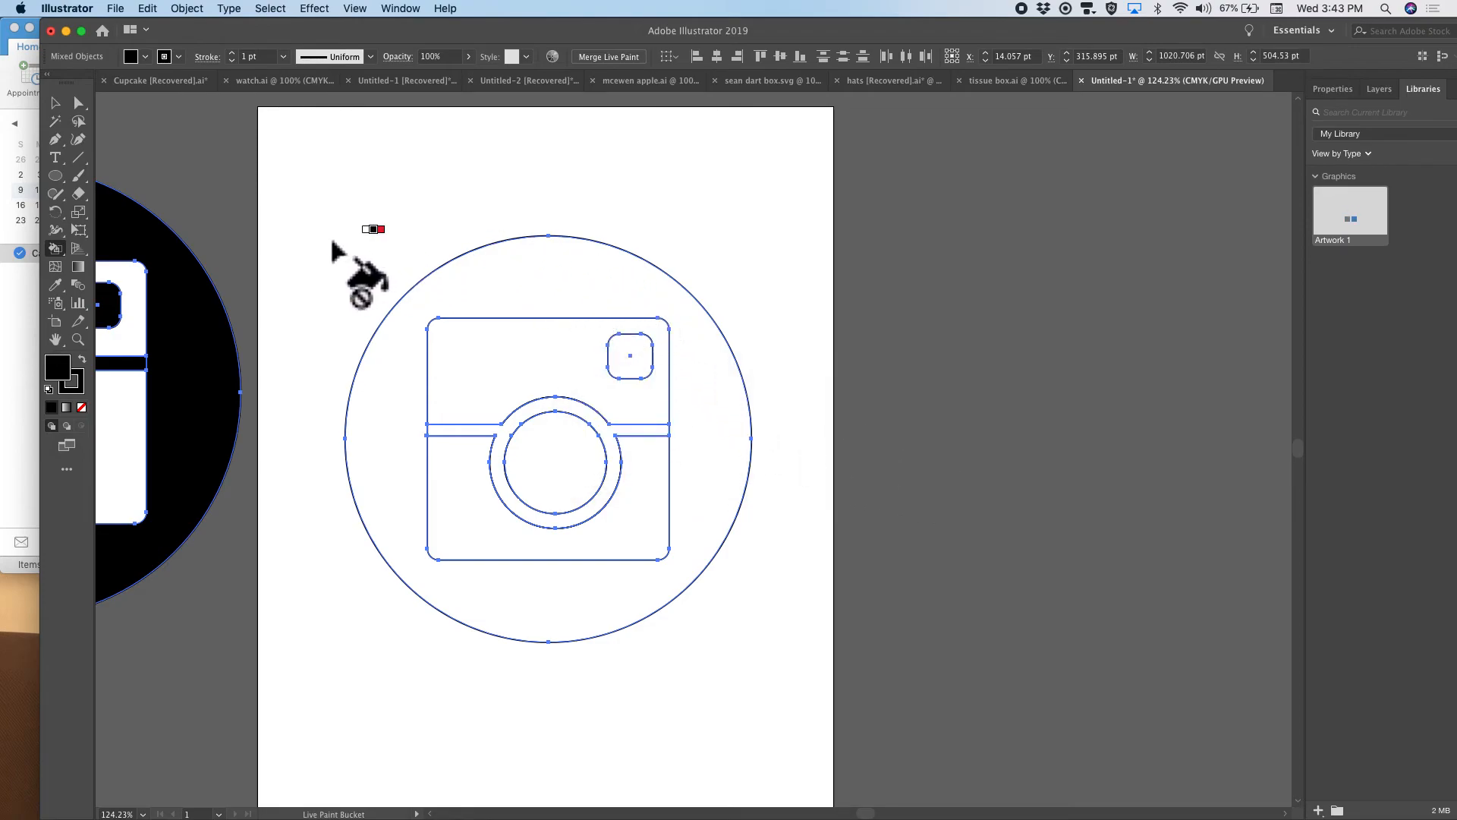
- Clear the current selection and select only the new outlined logo on the artboard, excluding the reference logo
left_click(55, 104)
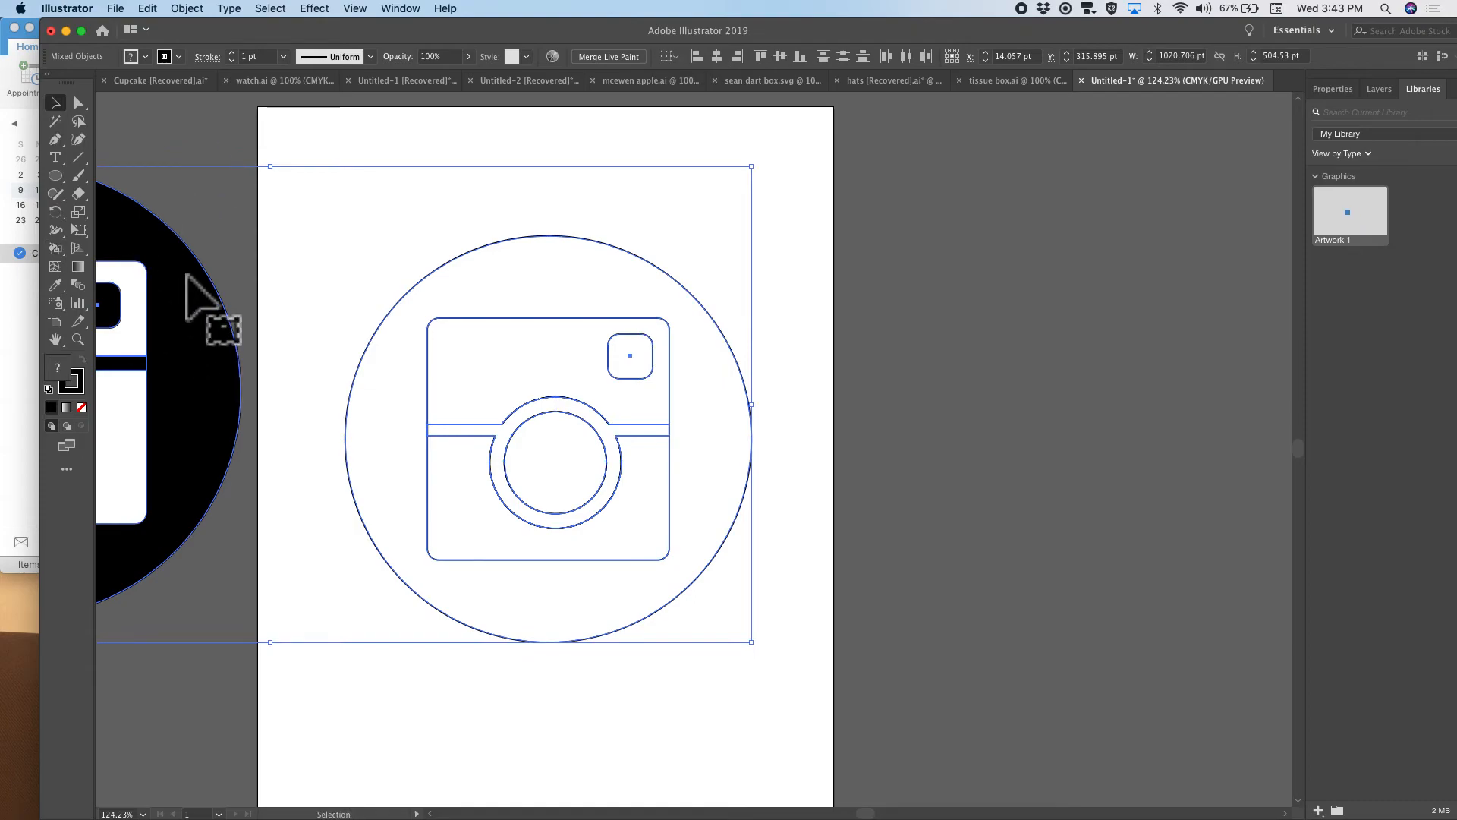
left_click(189, 140)
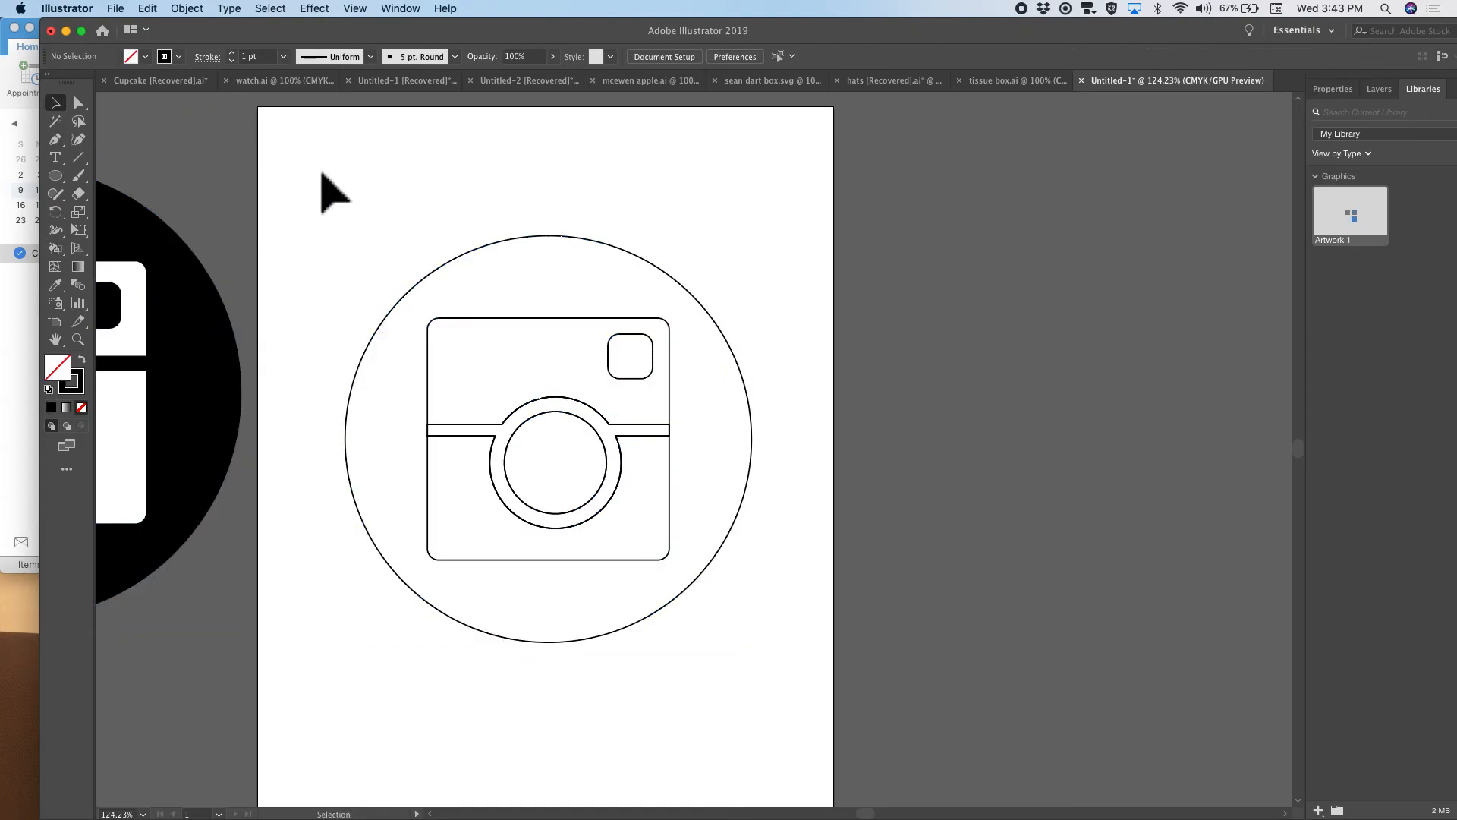
left_click_drag(319, 197, 797, 699)
left_click(146, 56)
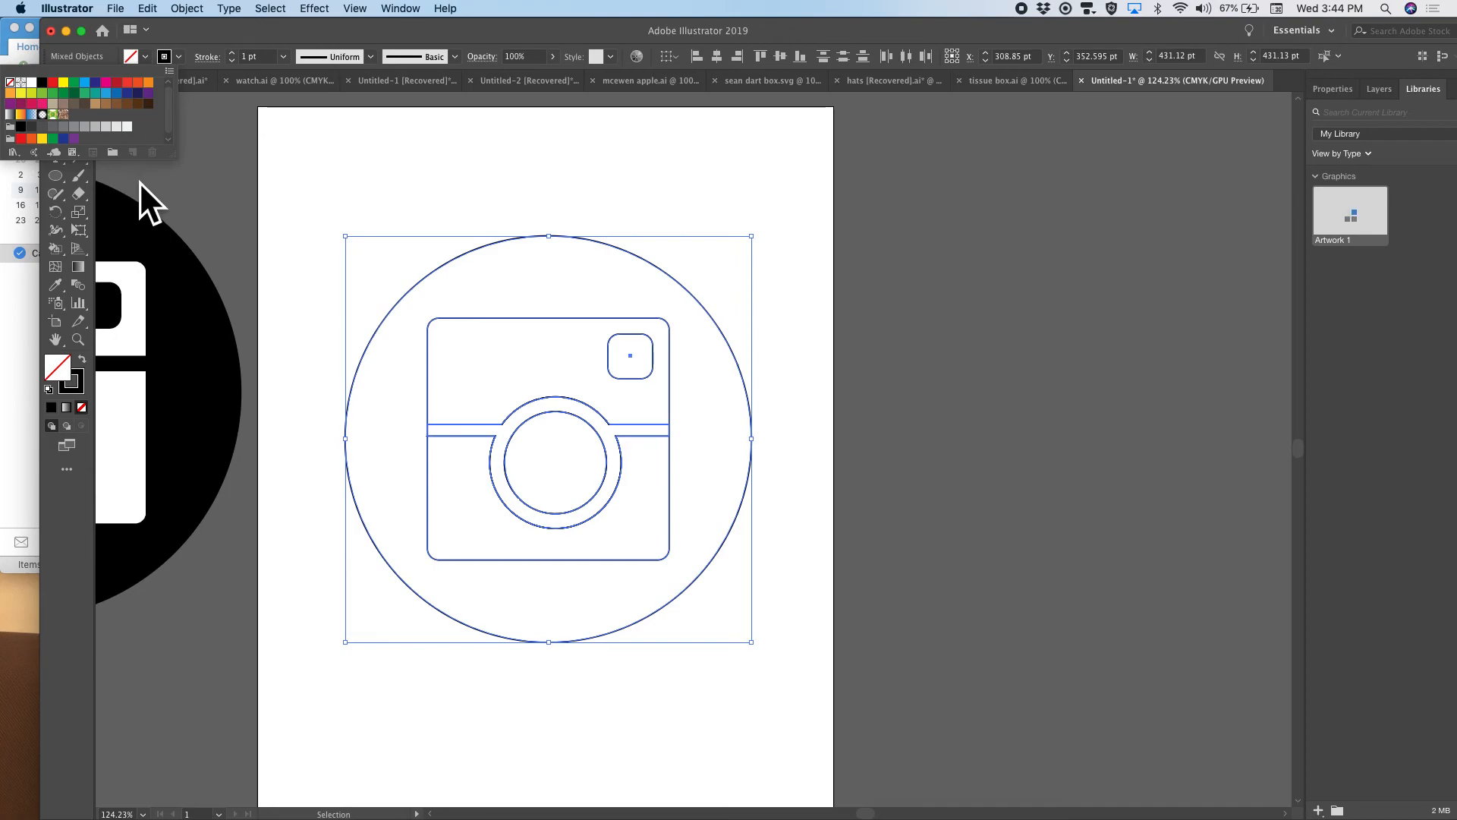
left_click(159, 179)
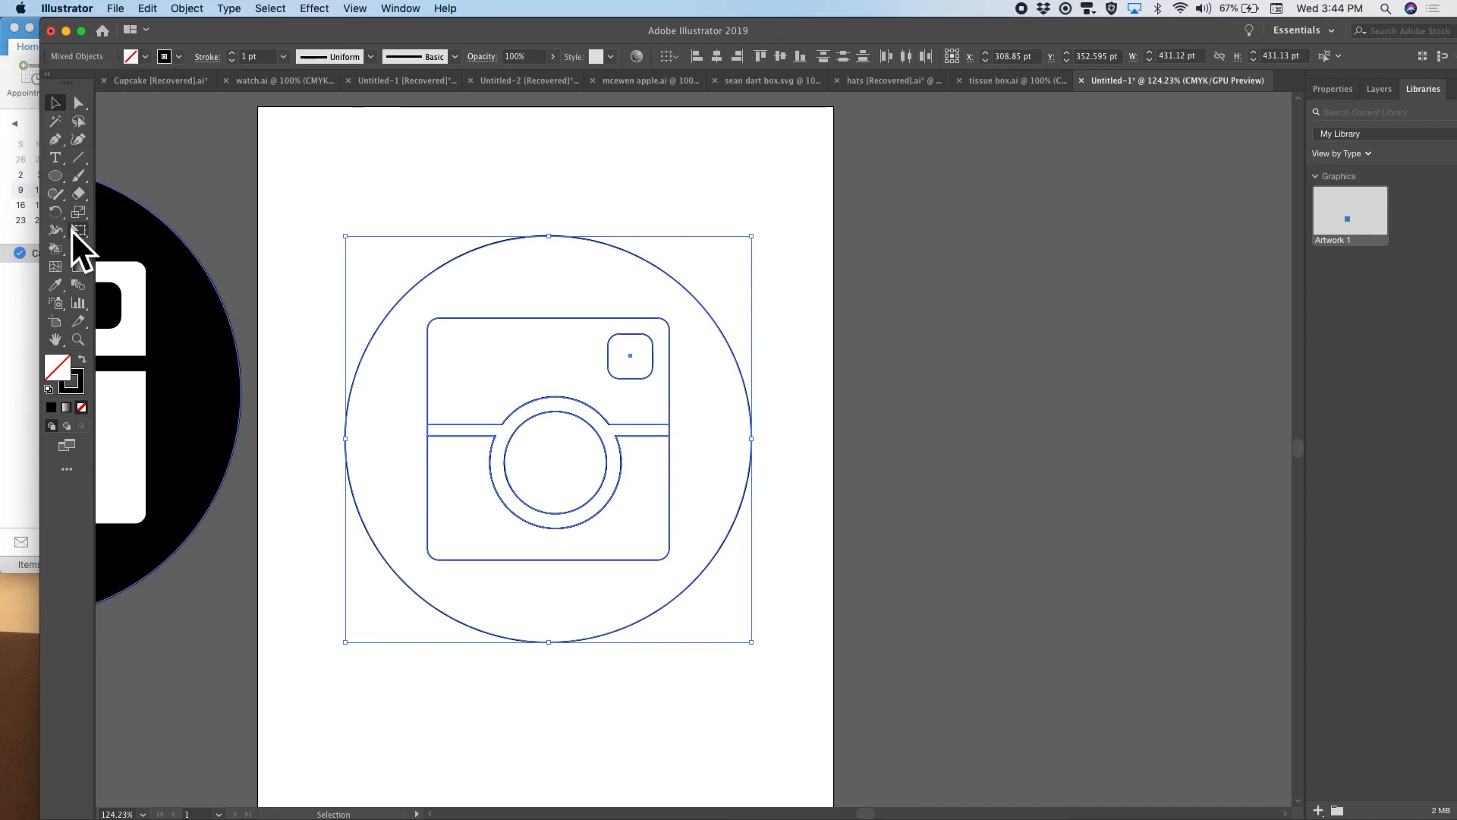
- Fill the outer circle area and the small rounded viewfinder square with black using the Live Paint Bucket
left_click(56, 230)
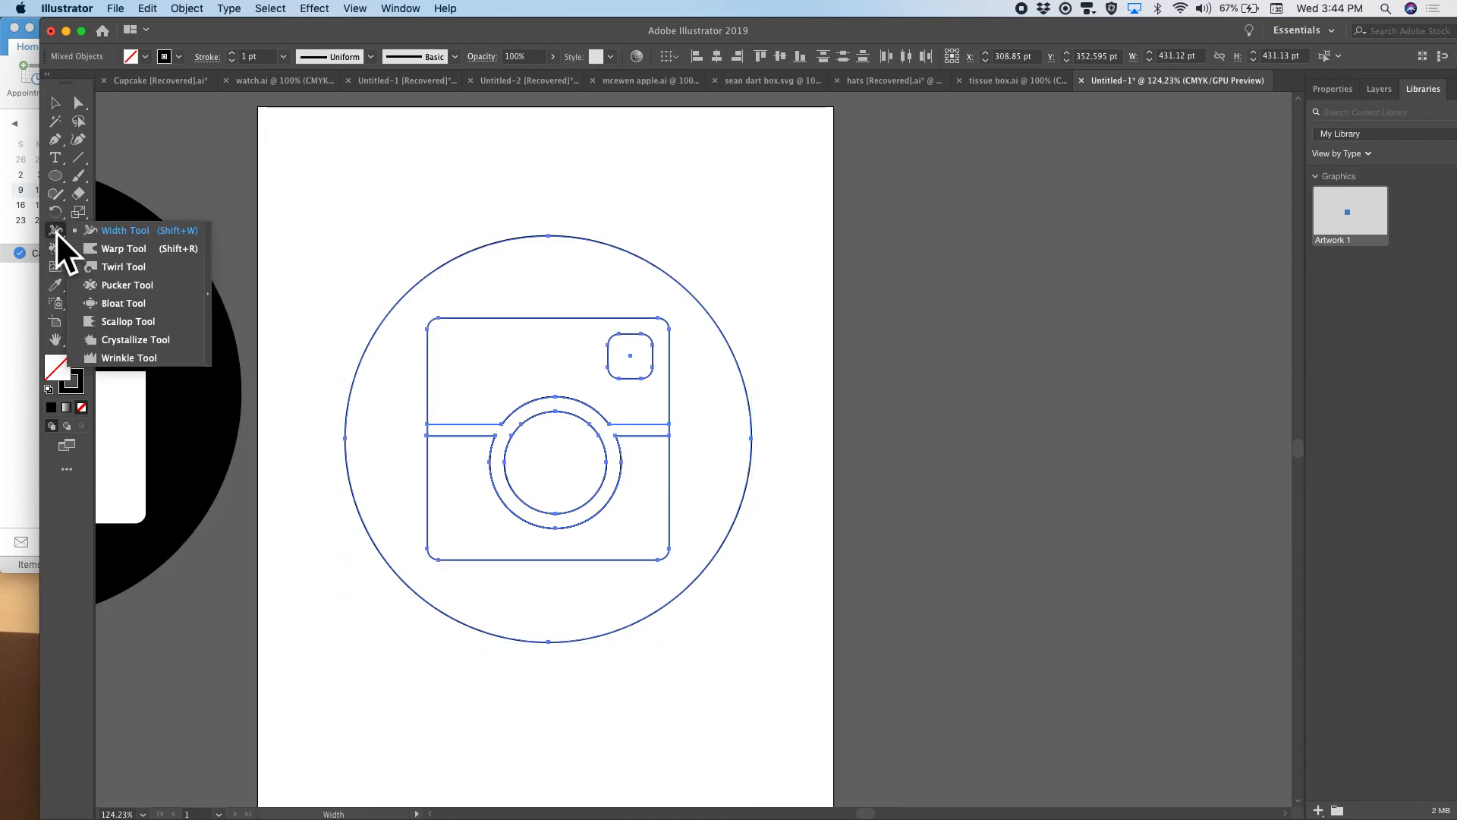
left_click(53, 249)
mouse_move(52, 249)
left_mouse_down()
mouse_move(102, 247)
mouse_move(52, 231)
mouse_move(97, 239)
mouse_move(123, 262)
mouse_move(61, 235)
mouse_move(59, 253)
mouse_move(113, 267)
left_mouse_up()
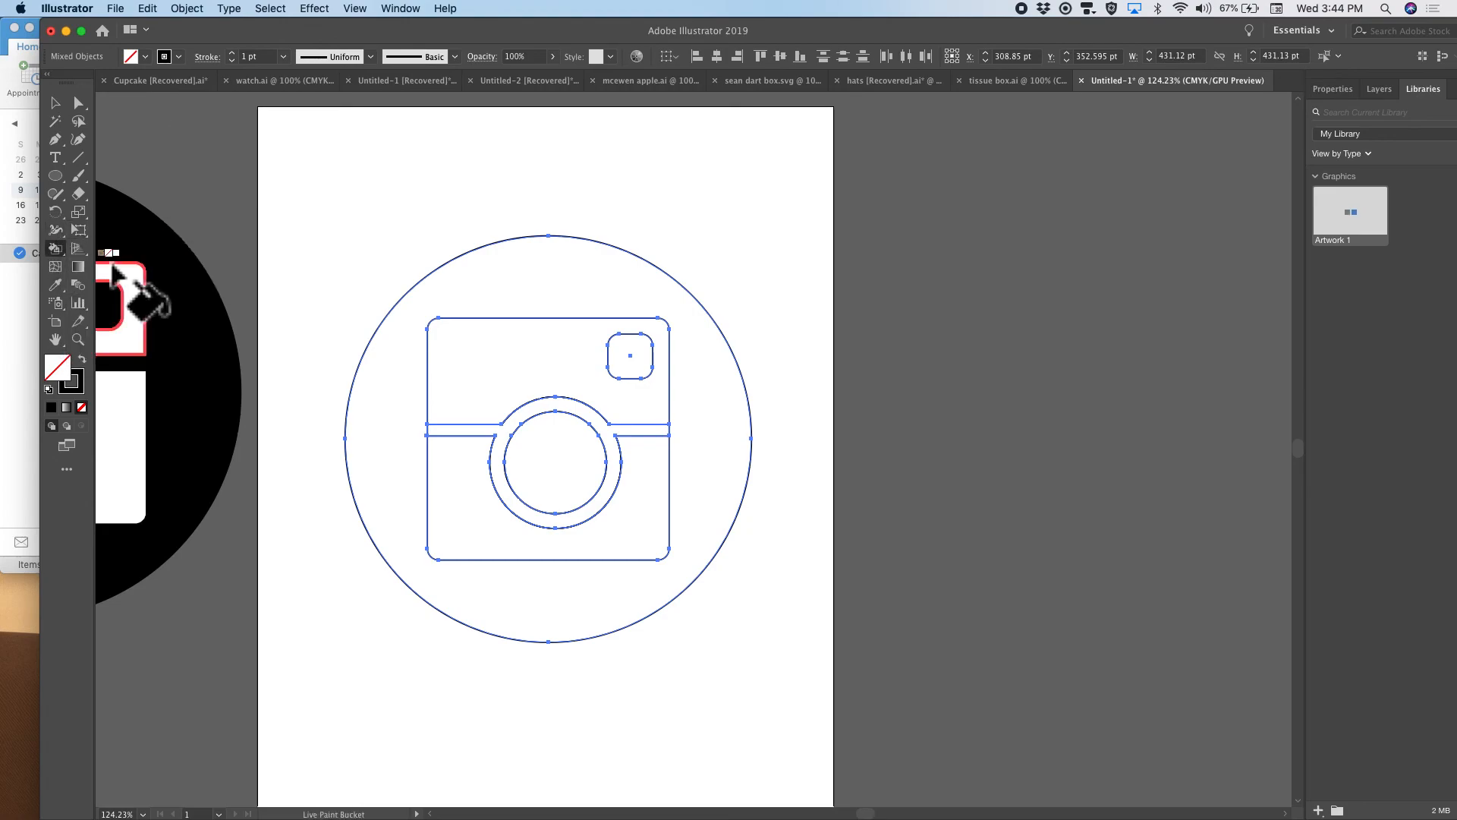
left_click(143, 56)
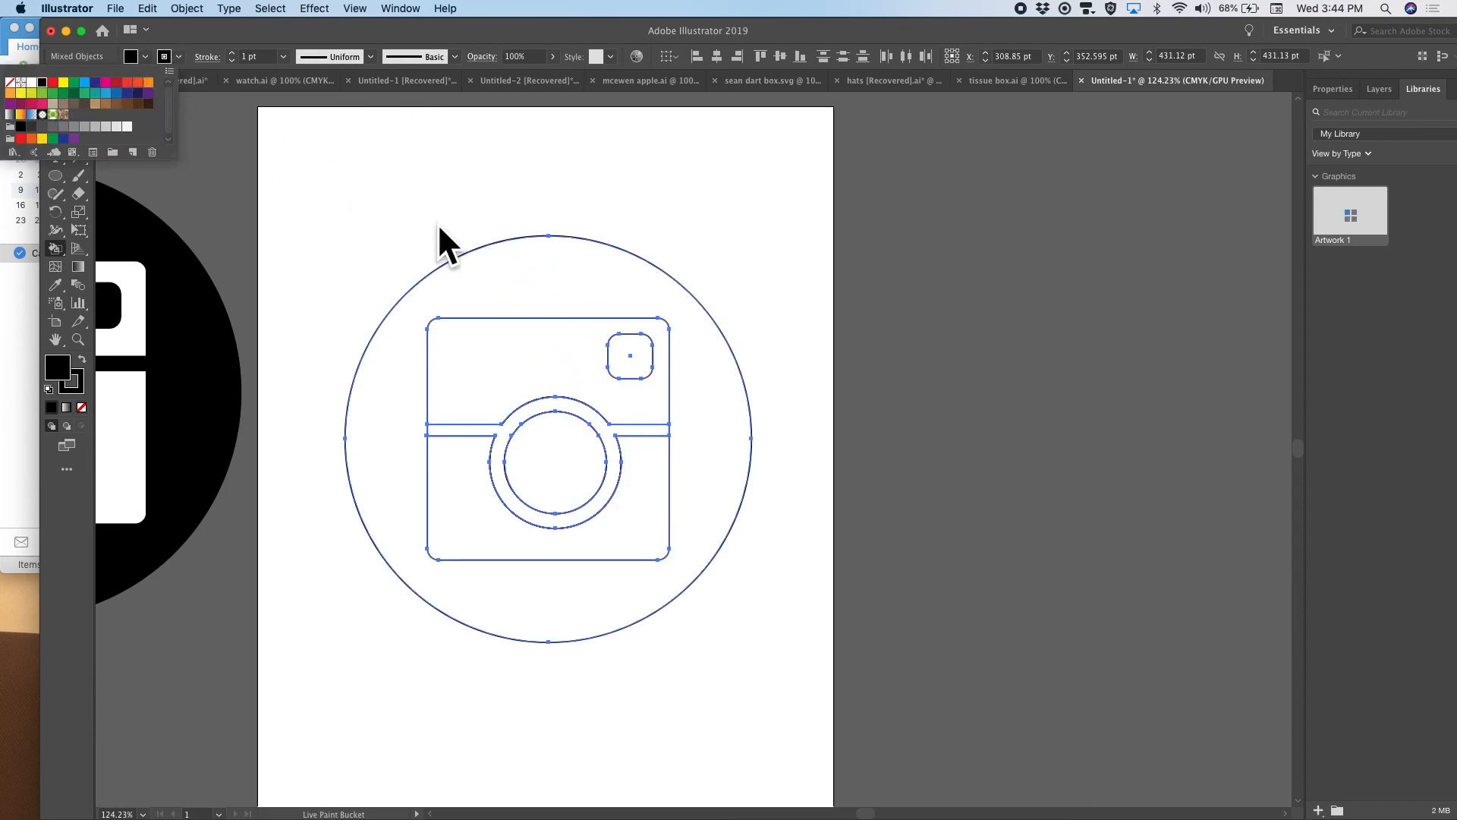
left_click(543, 276)
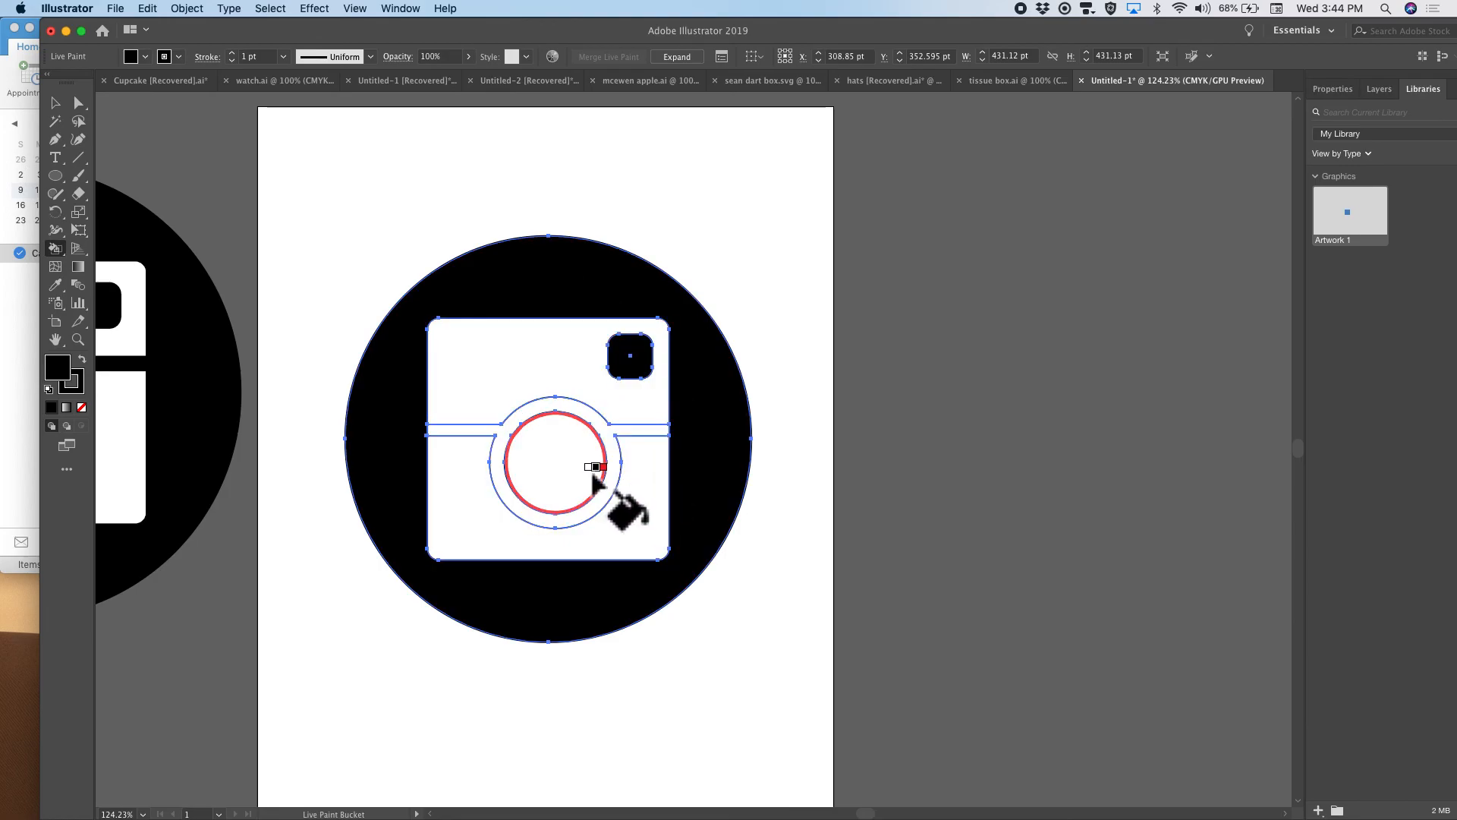
- Fill the merged lens ring and horizontal stripe with black using the Live Paint Bucket
scroll(616, 459, "up", 5)
left_click(599, 436)
scroll(493, 461, "down", 10)
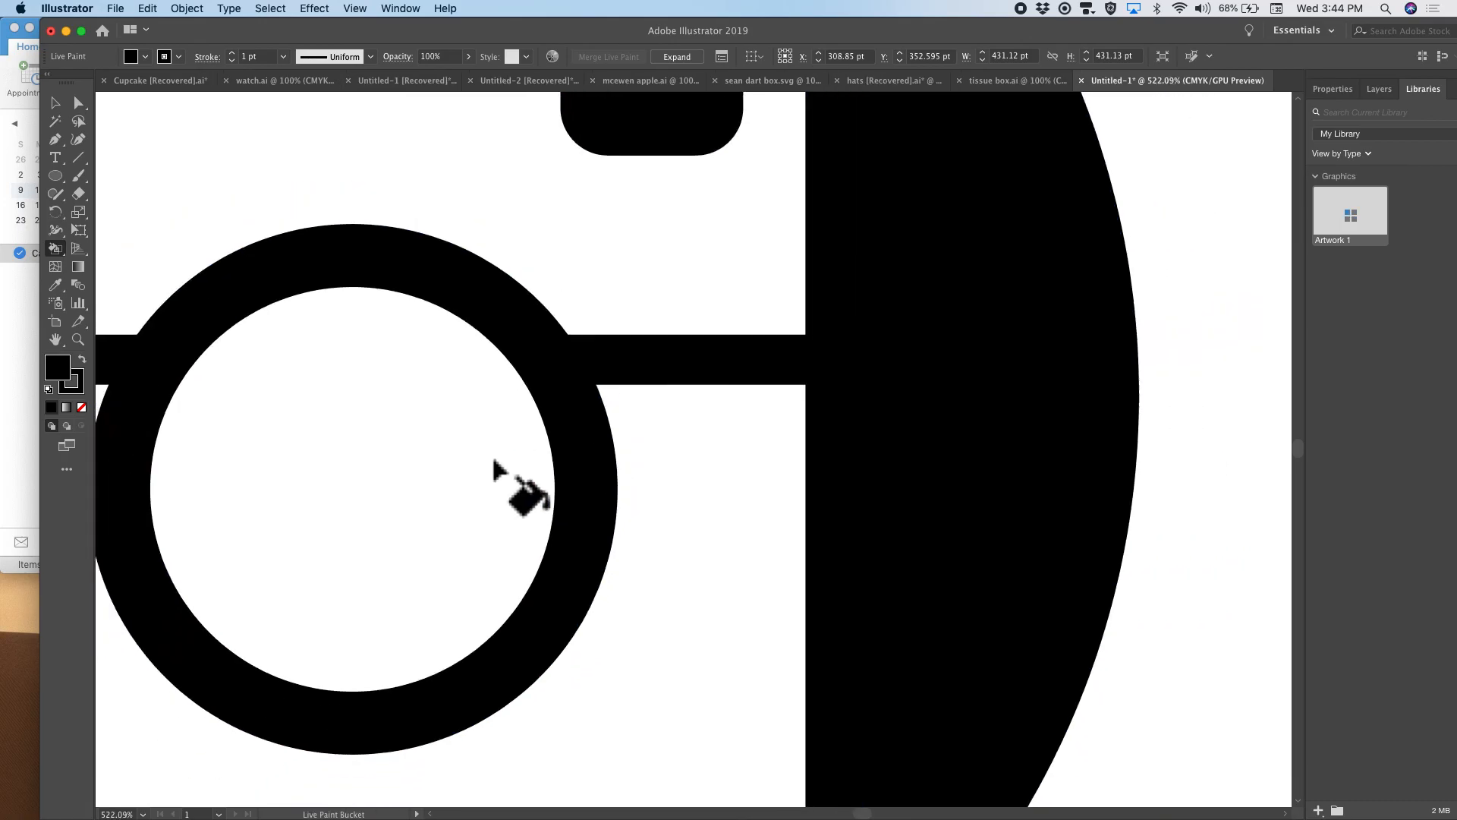
scroll(494, 470, "down", 5)
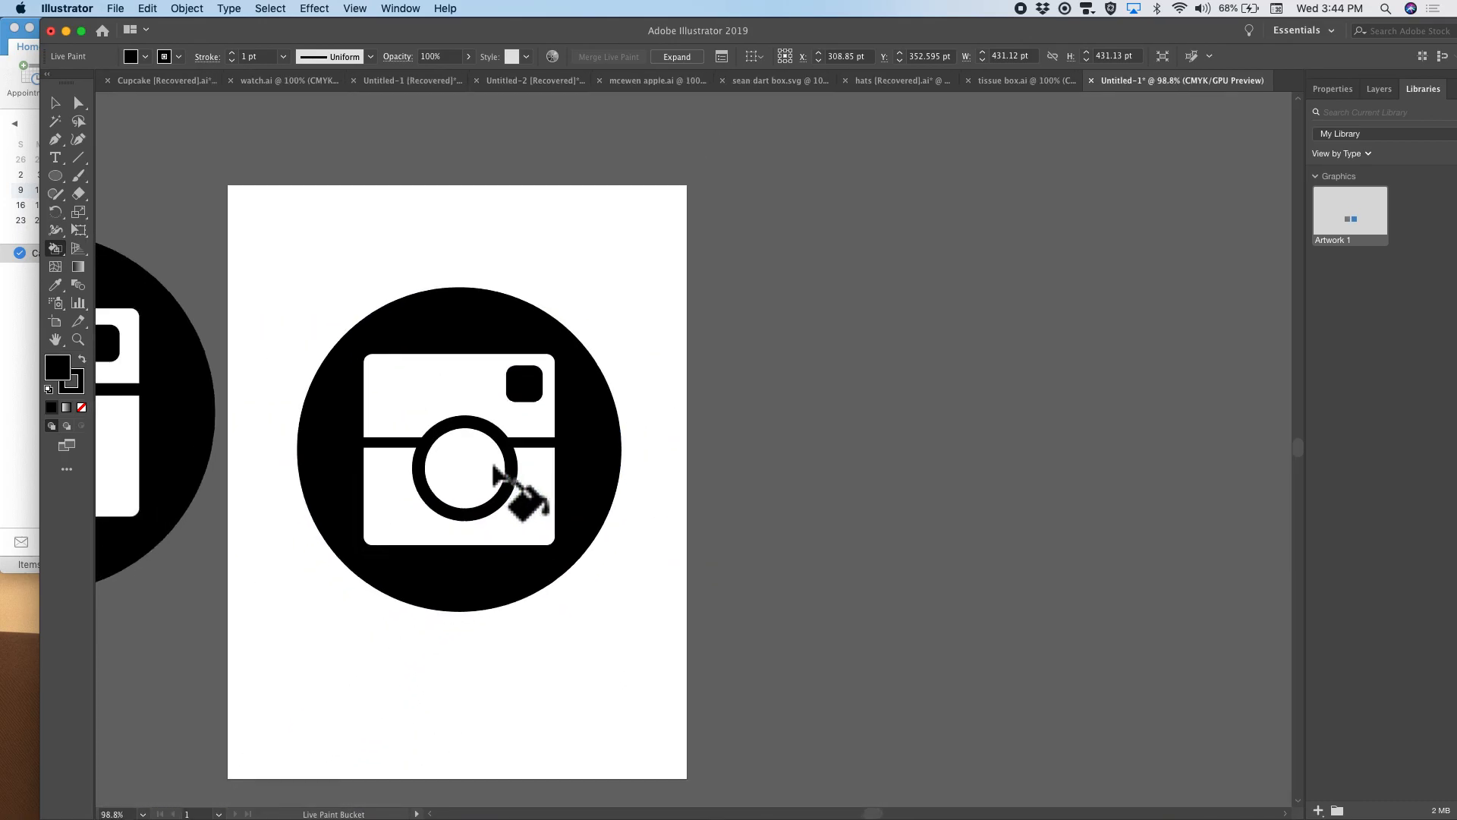
- Select the whole painted logo on the artboard, group it, and deselect it
scroll(504, 481, "left", 5)
scroll(503, 480, "up", 2)
left_click(56, 103)
left_click(527, 351)
left_click_drag(478, 373, 774, 668)
left_click(187, 9)
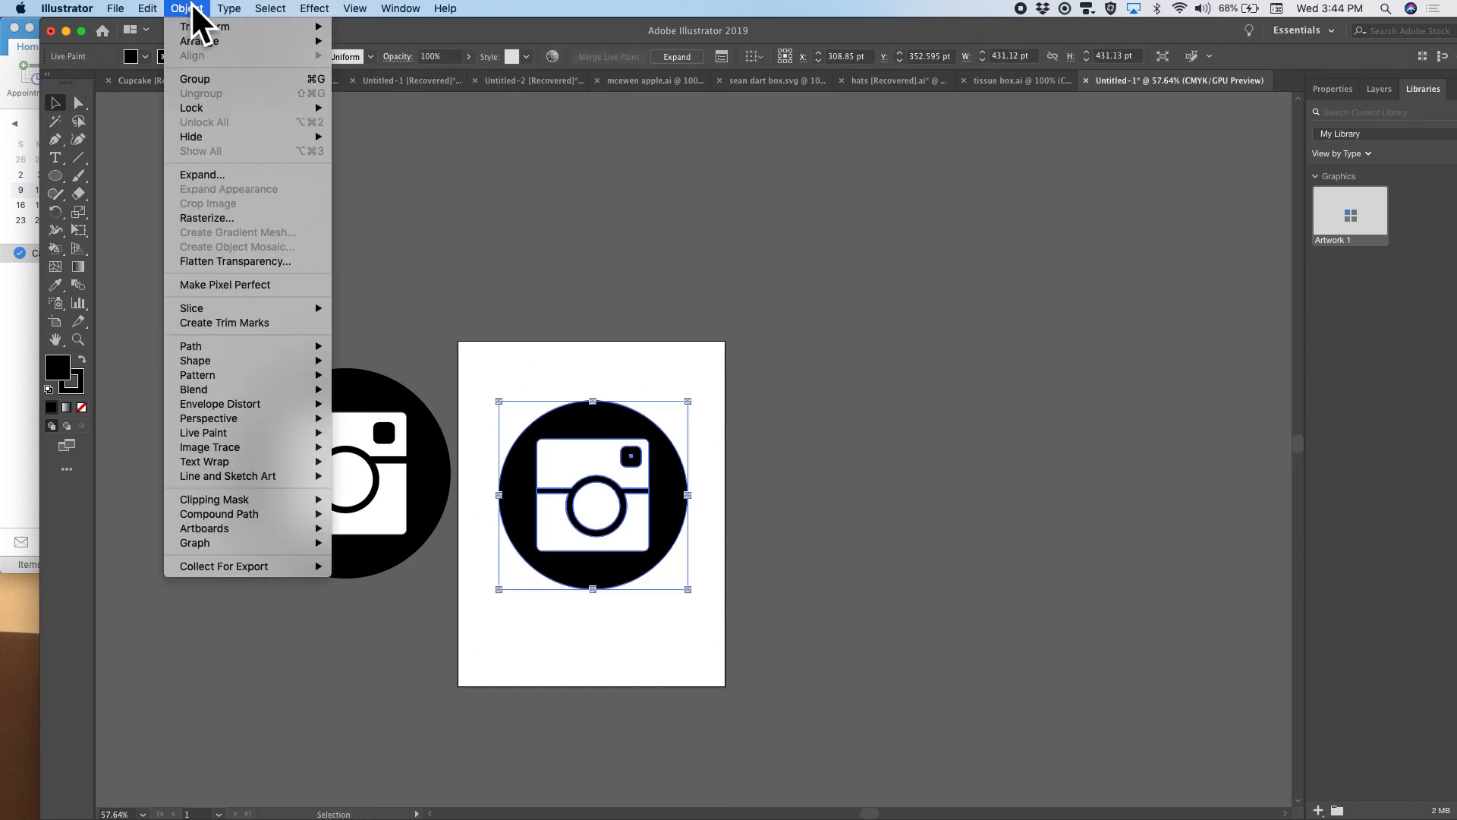
left_click(212, 80)
left_click(626, 307)
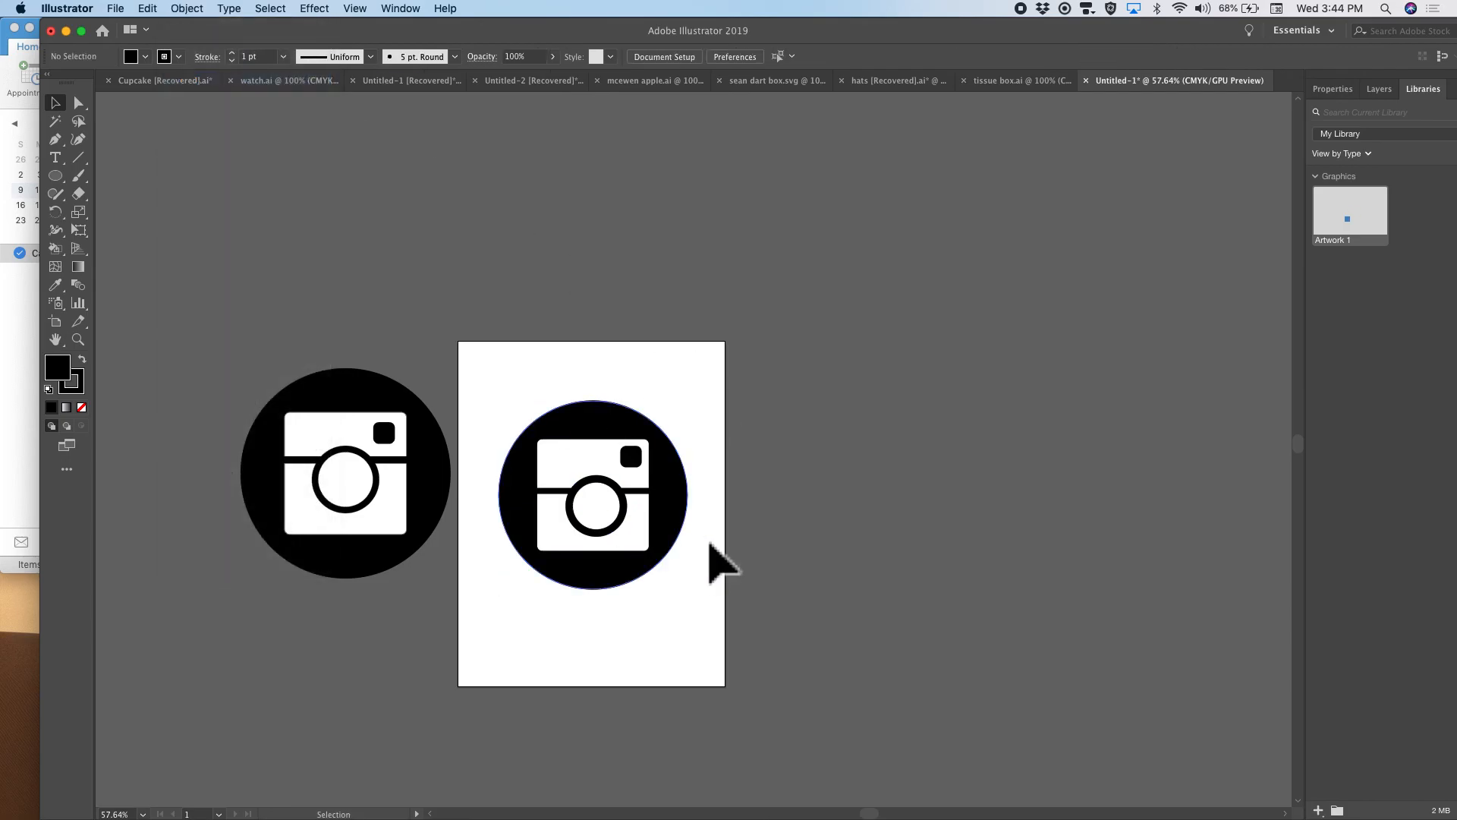